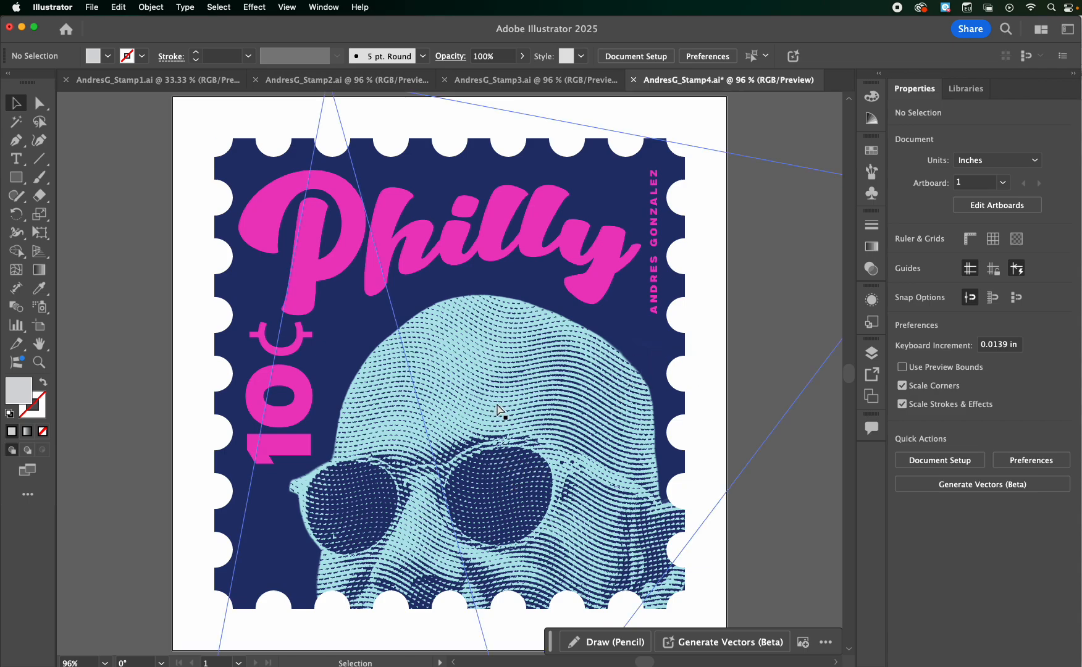
Review the finished designs in the four open stamp documents, from the Puerto Rico stamp through to the Philly stamp
key(super+minus)
key(super+minus)
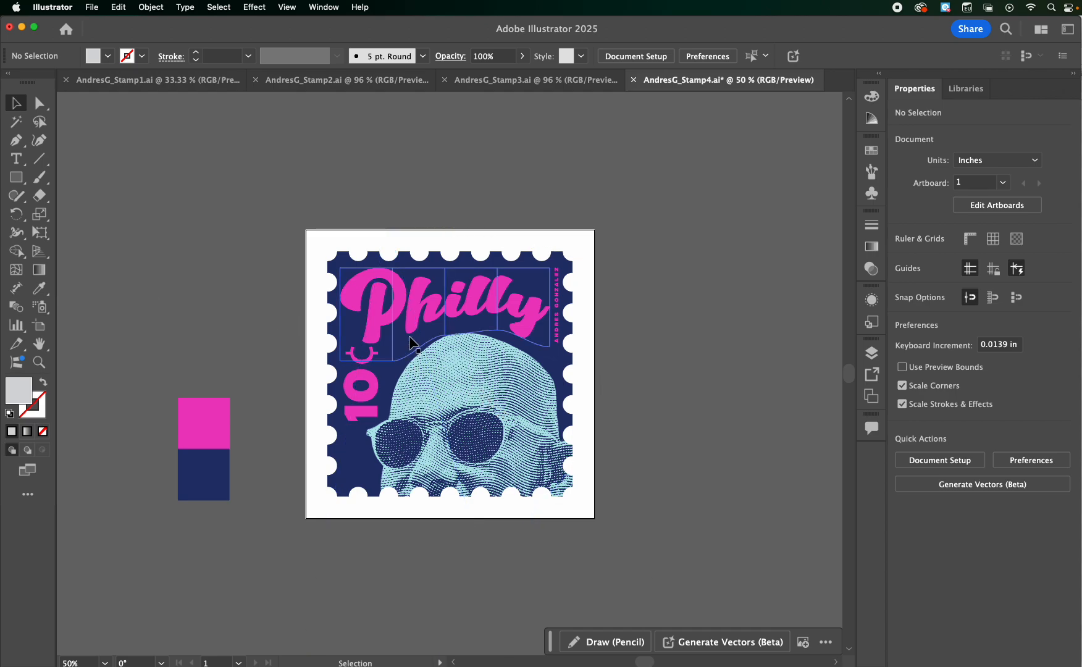
scroll(202, 259, left, 2)
scroll(202, 258, down, 1)
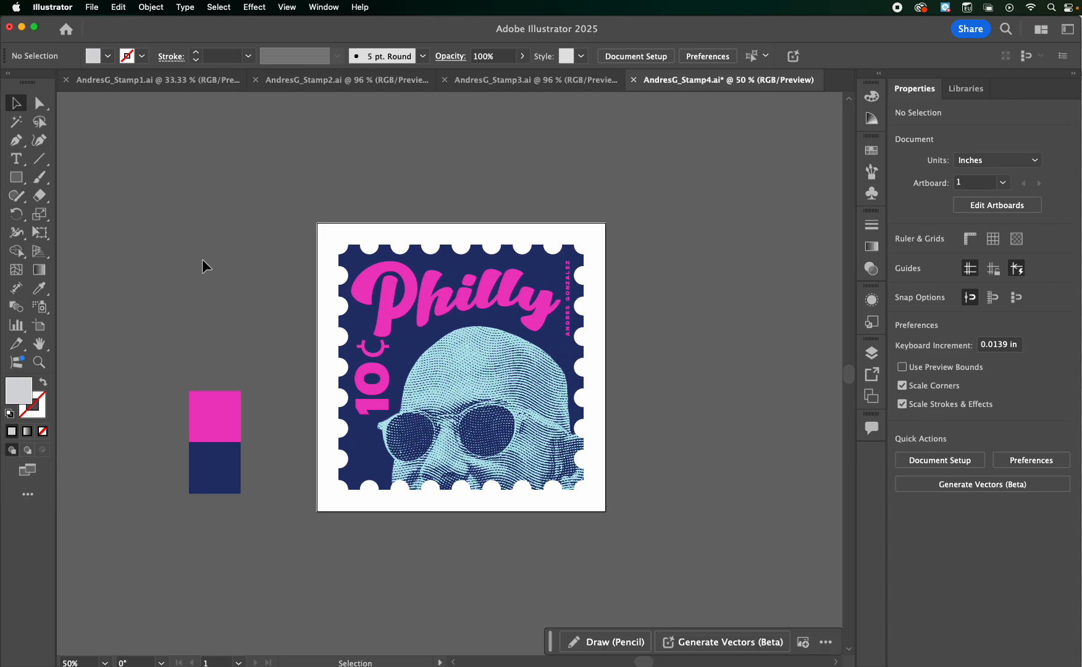
click(115, 82)
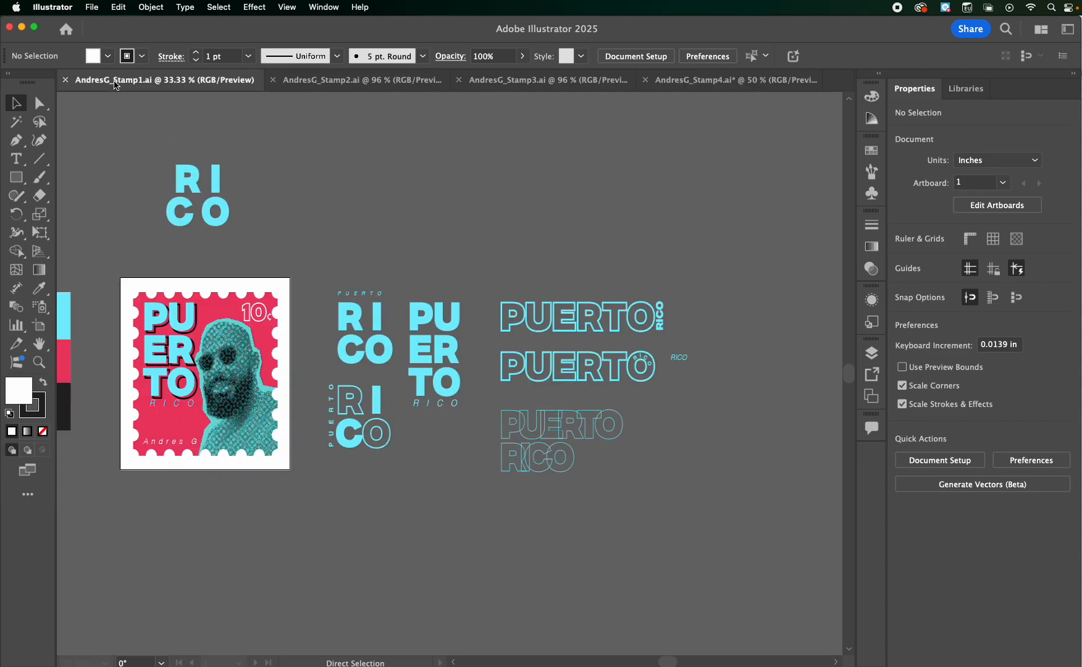
key(super+0)
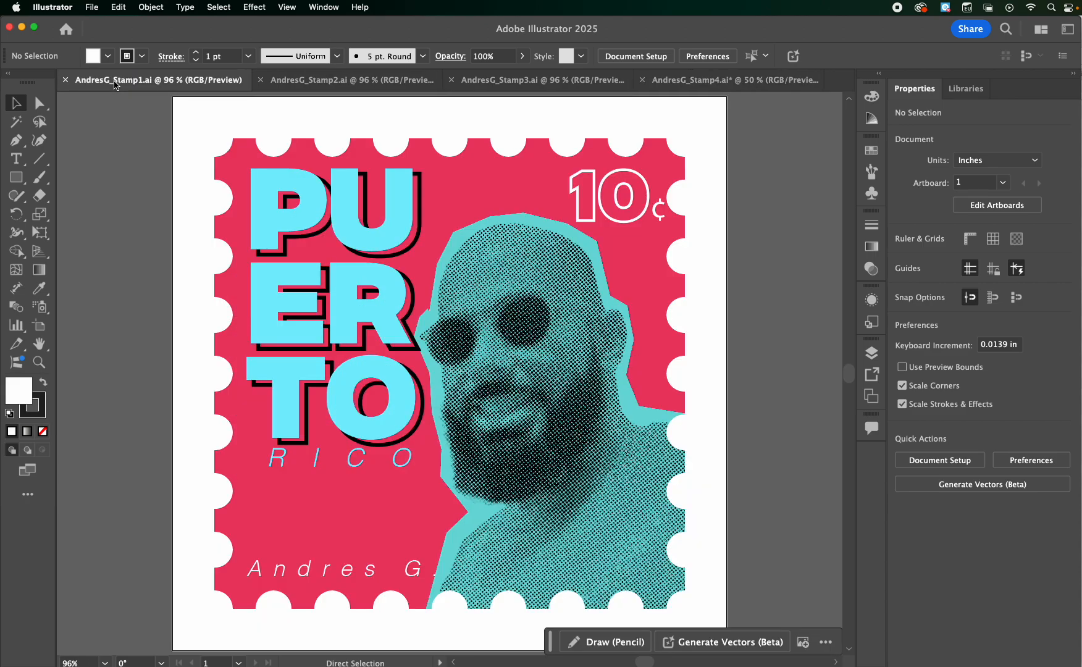
click(332, 82)
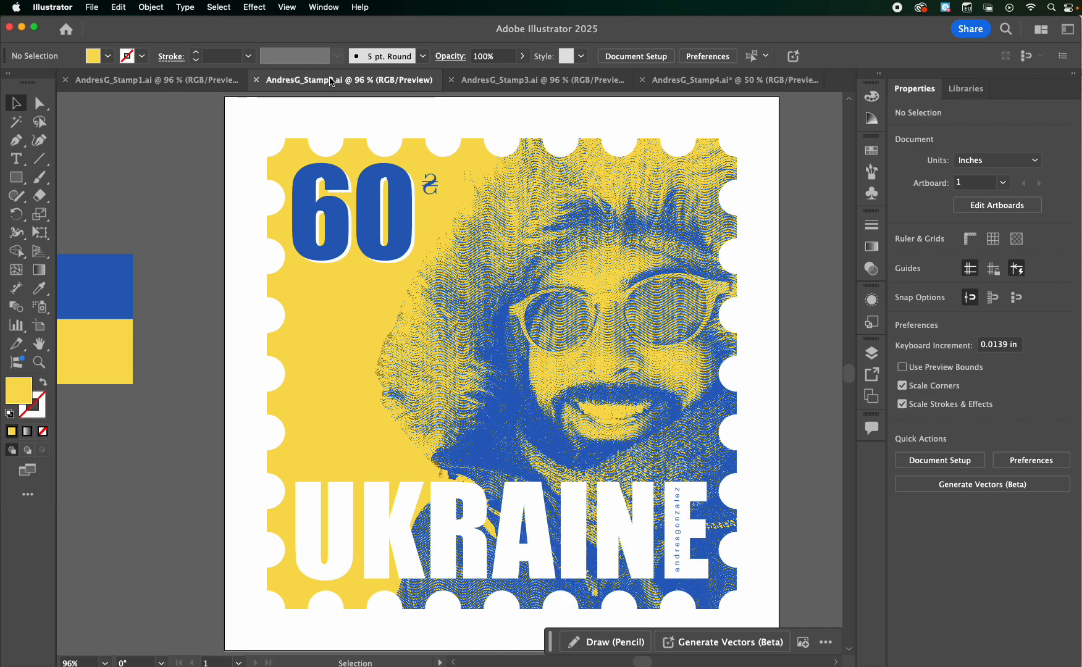
click(519, 81)
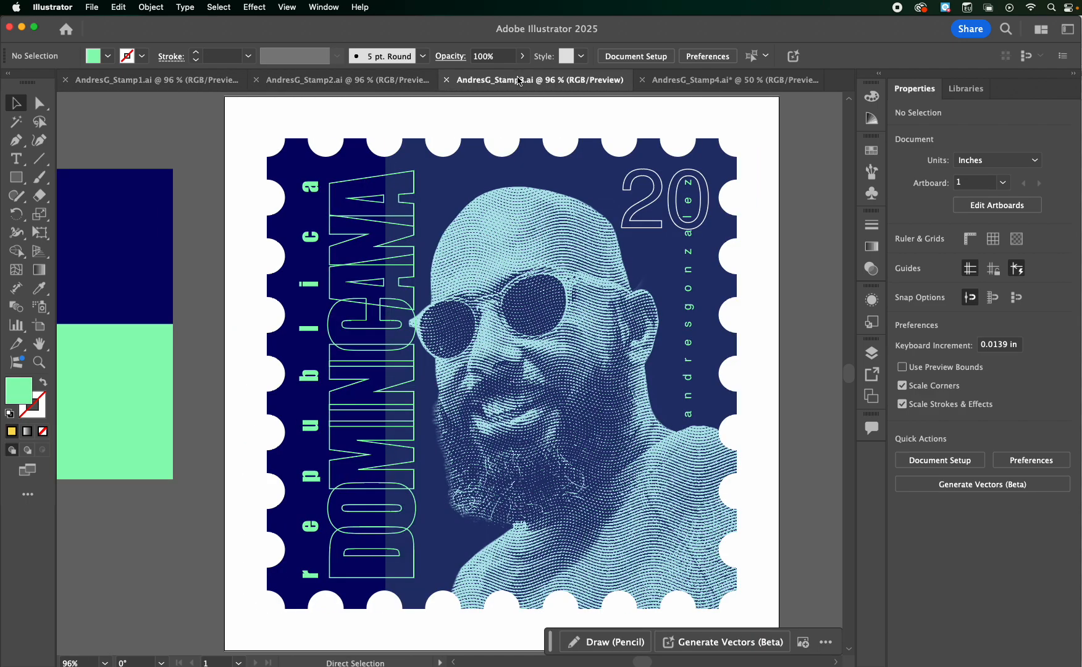
click(733, 79)
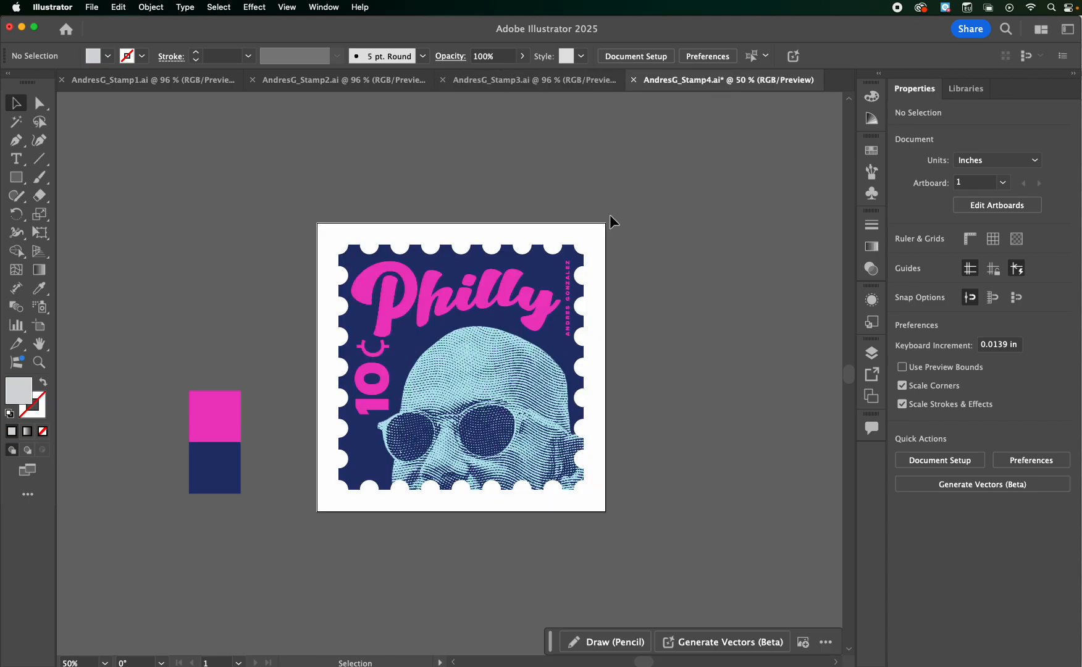
Delete the Philly title, the vertical name text and the 10¢ denomination from the stamp
click(464, 294)
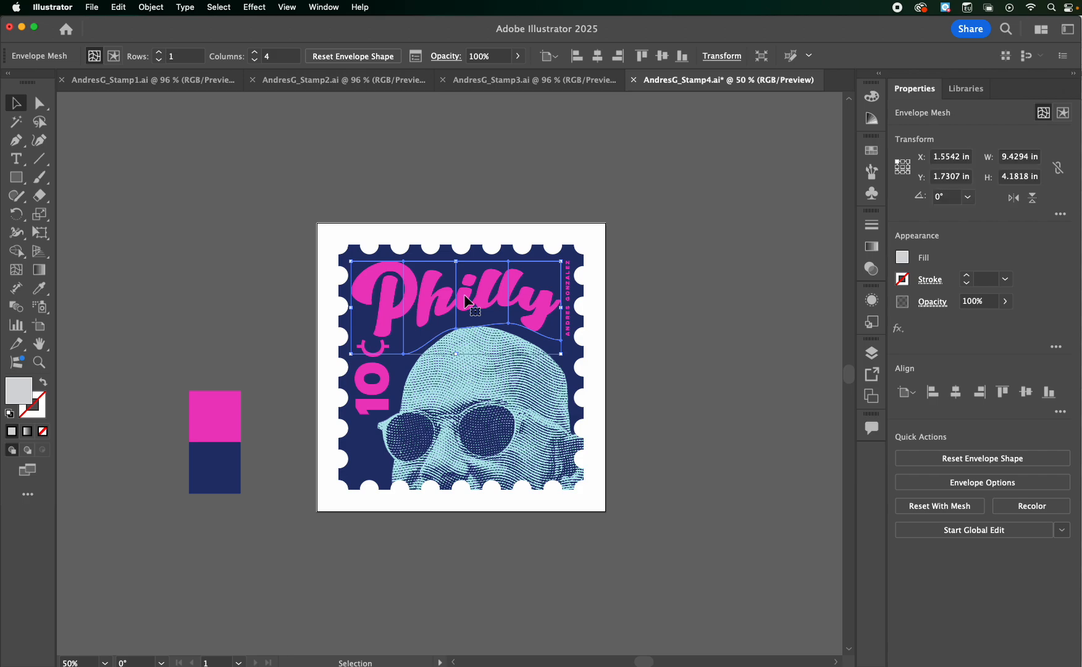
key(Delete)
click(570, 304)
key(Delete)
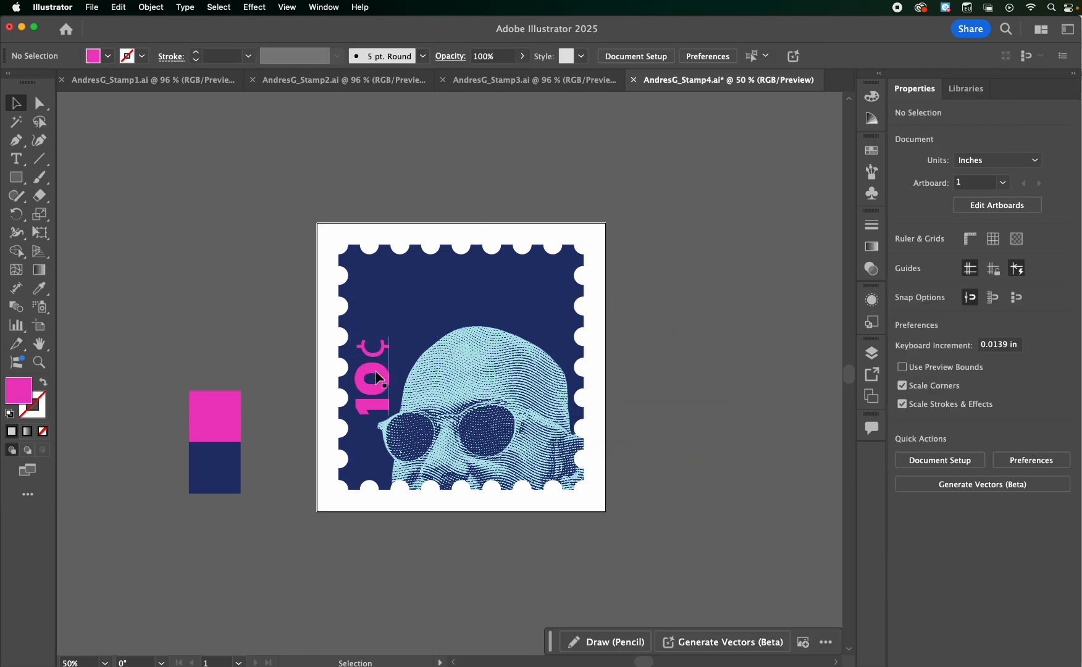
Scale the linked portrait inside the stamp's clip group down to about 14.5 in wide and move it upward
click(500, 416)
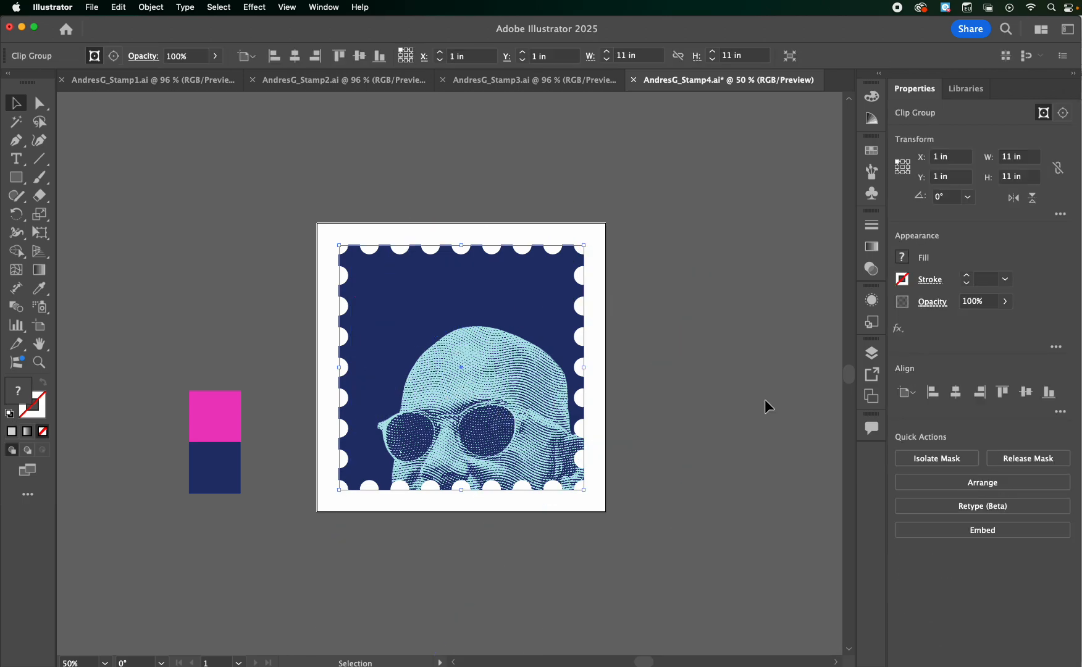
click(875, 355)
scroll(796, 455, down, 1)
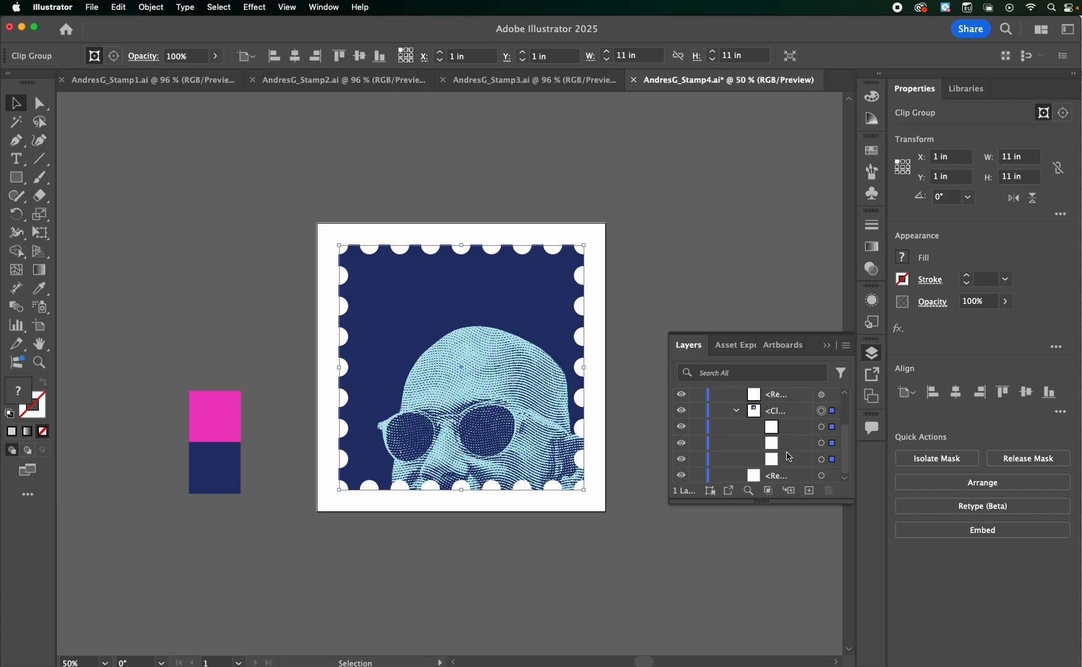
click(821, 443)
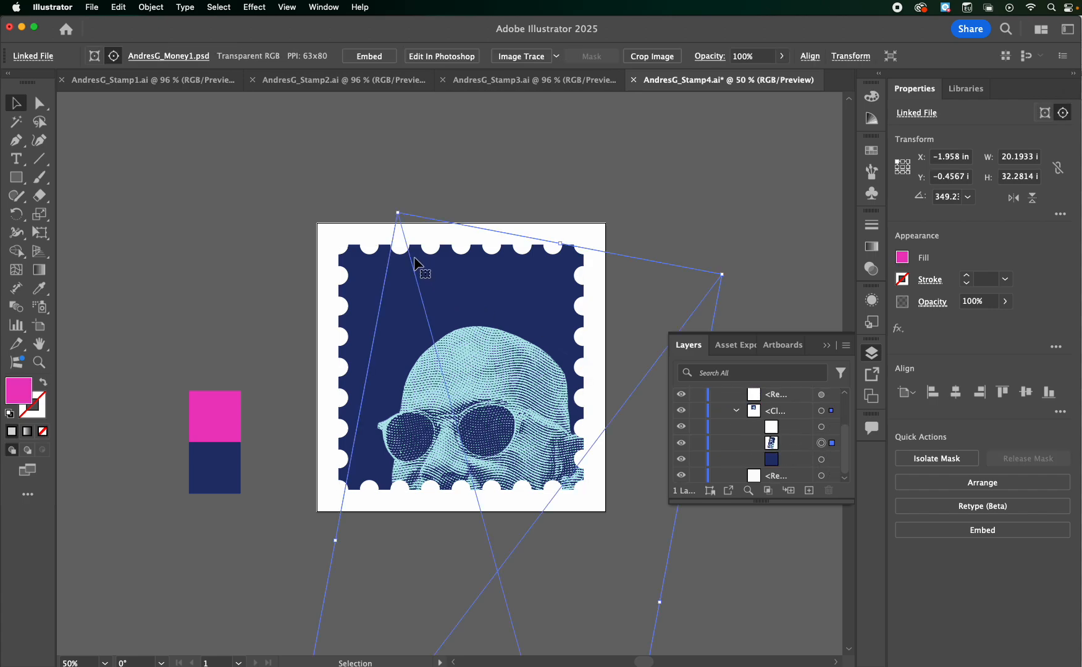
drag(398, 214, 476, 335)
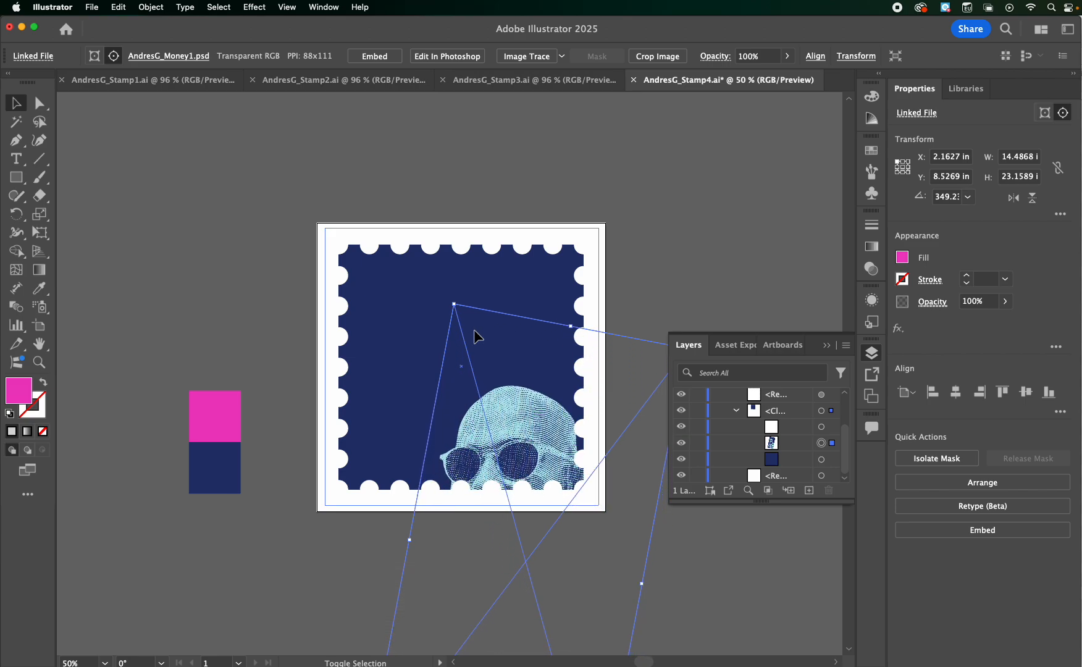
drag(528, 426, 547, 199)
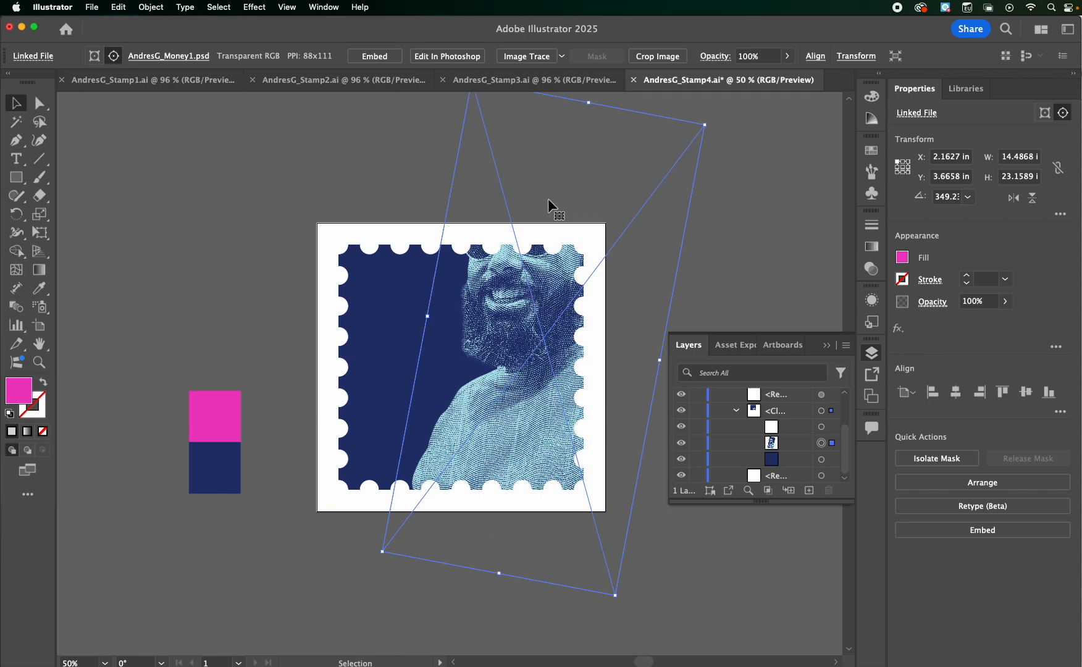
Examine how Layer 1 is organized, including the clip group and its navy background rectangle
click(814, 200)
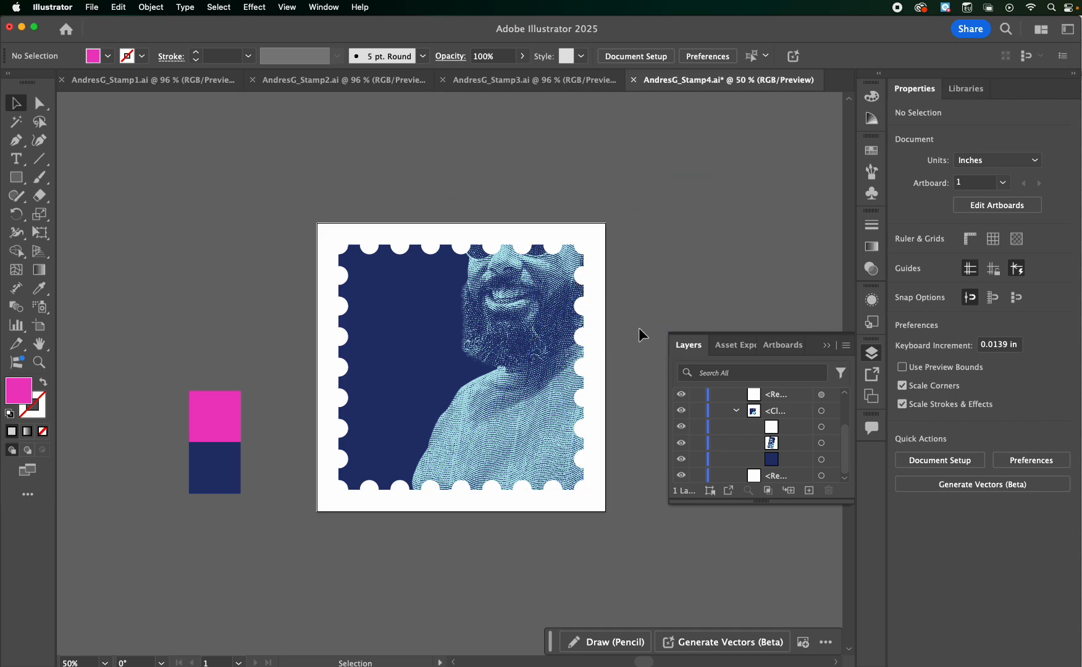
click(688, 350)
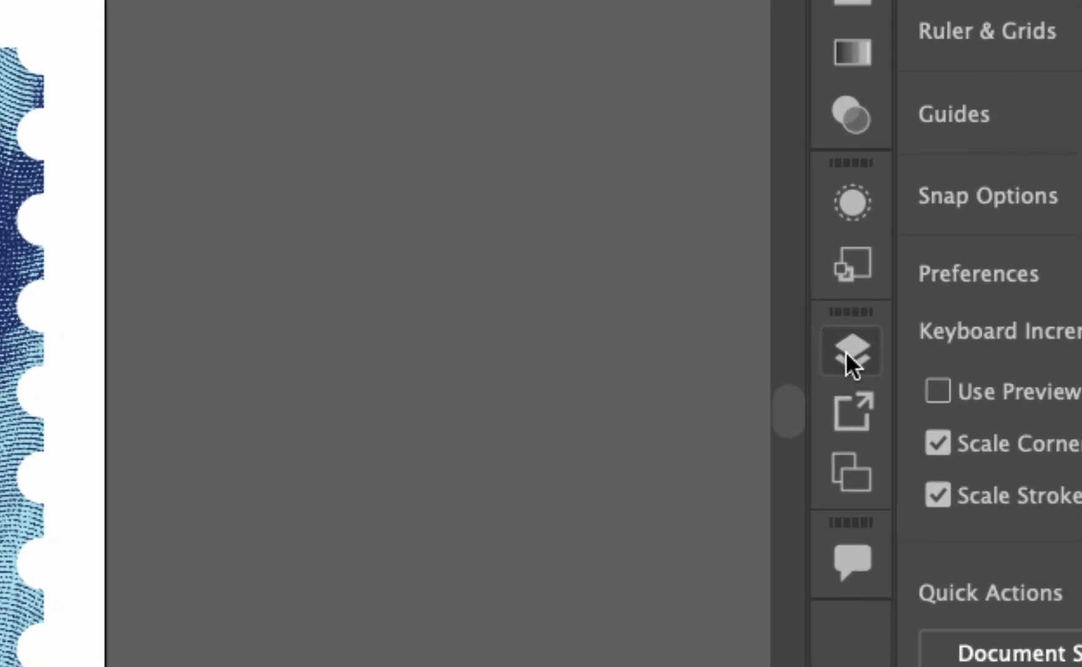
click(847, 353)
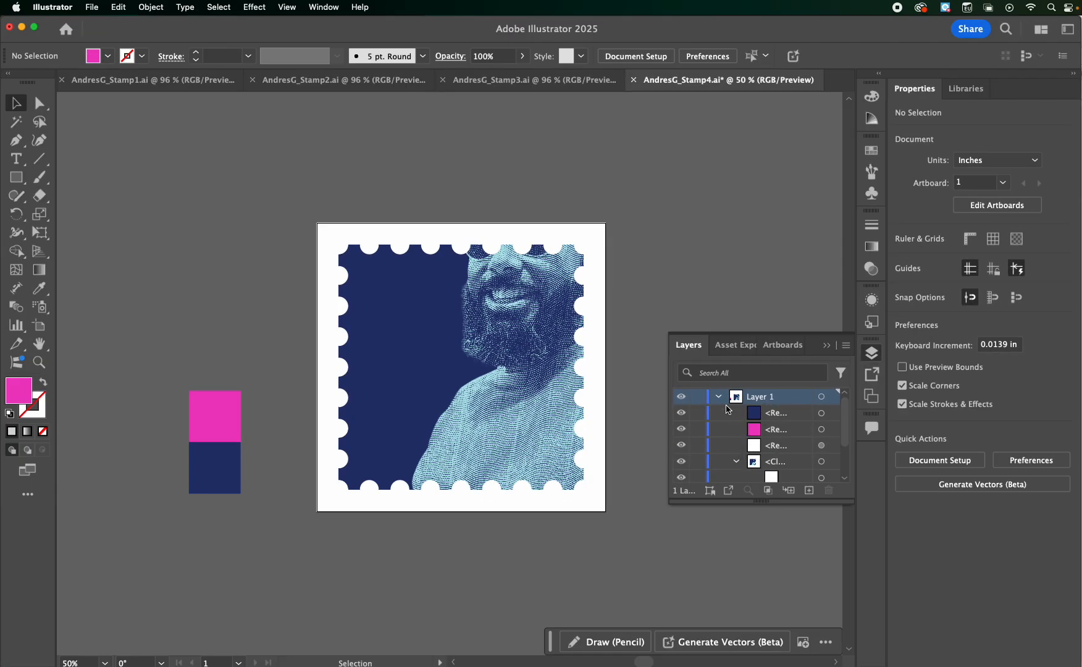
click(718, 397)
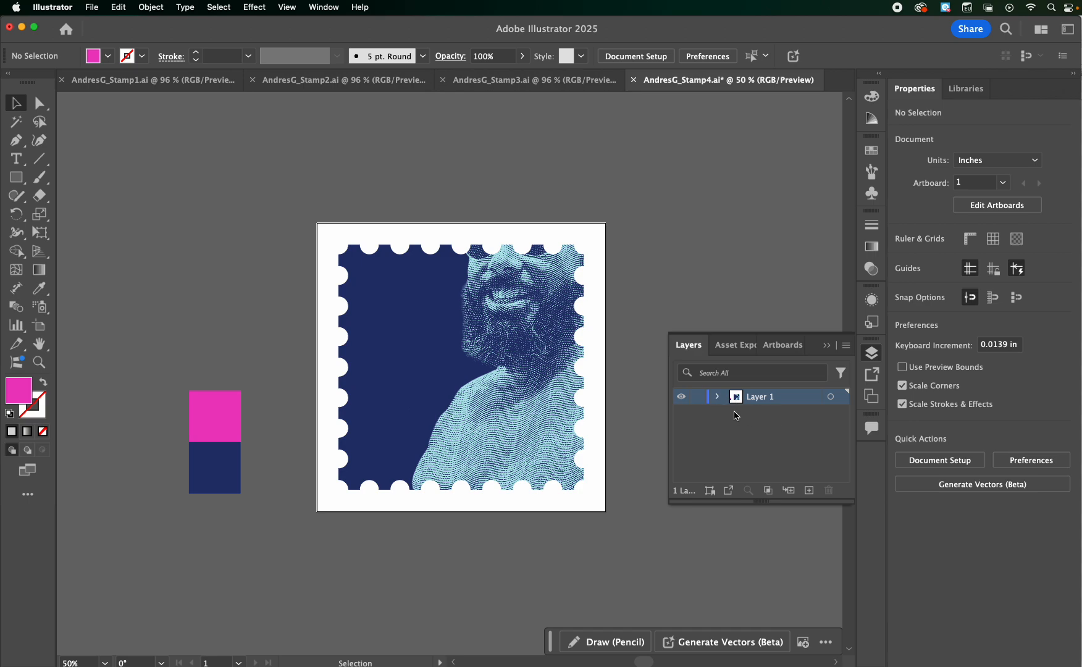
click(717, 397)
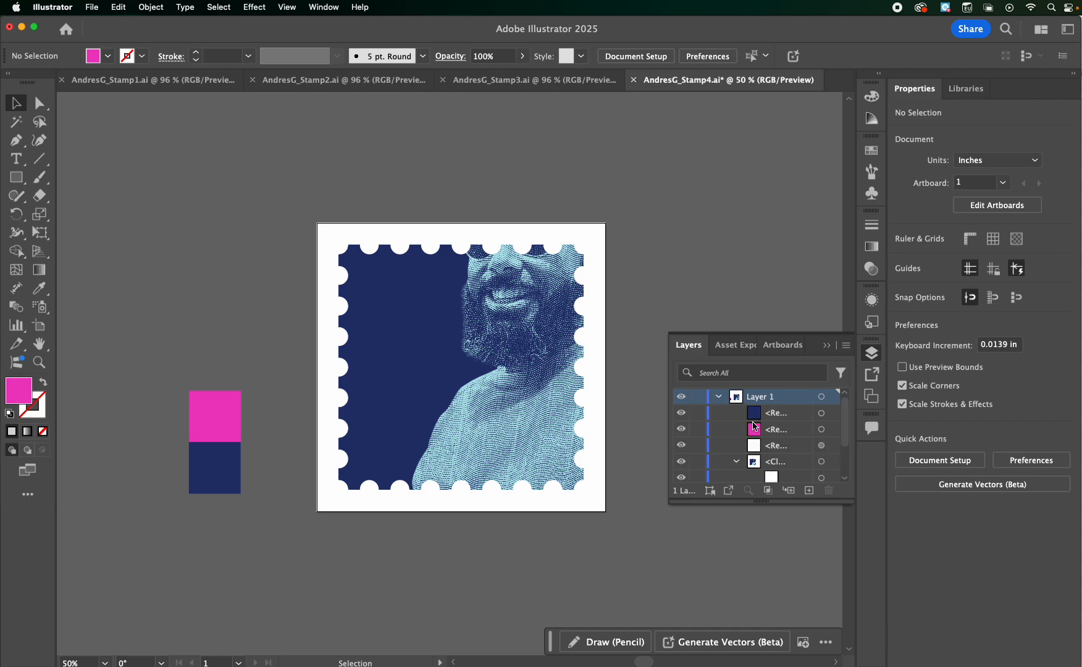
click(736, 462)
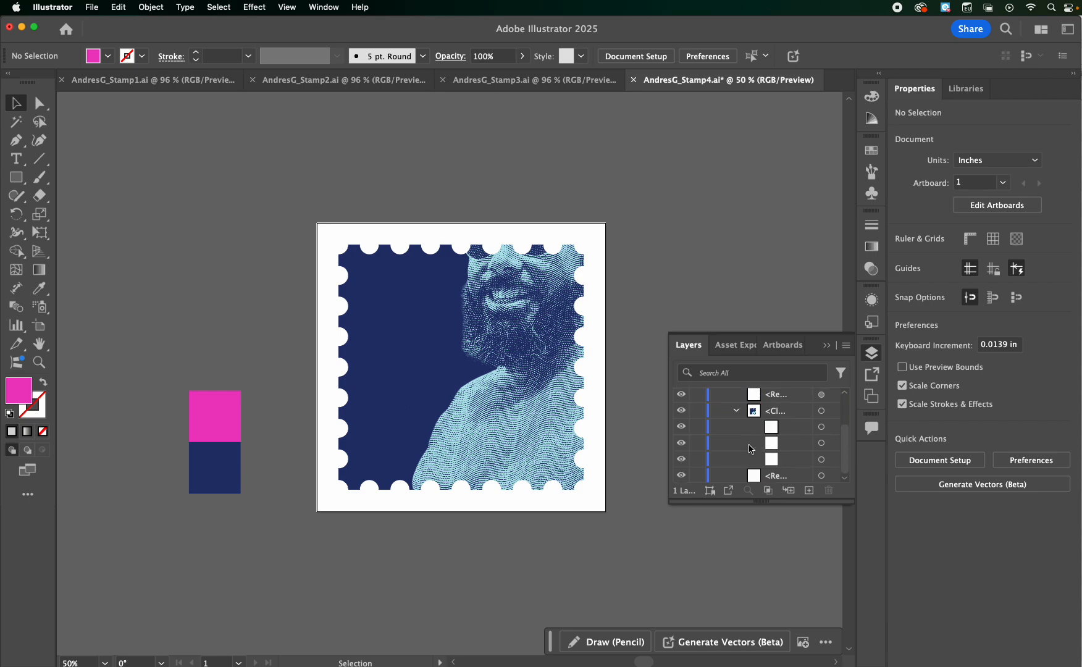
click(821, 459)
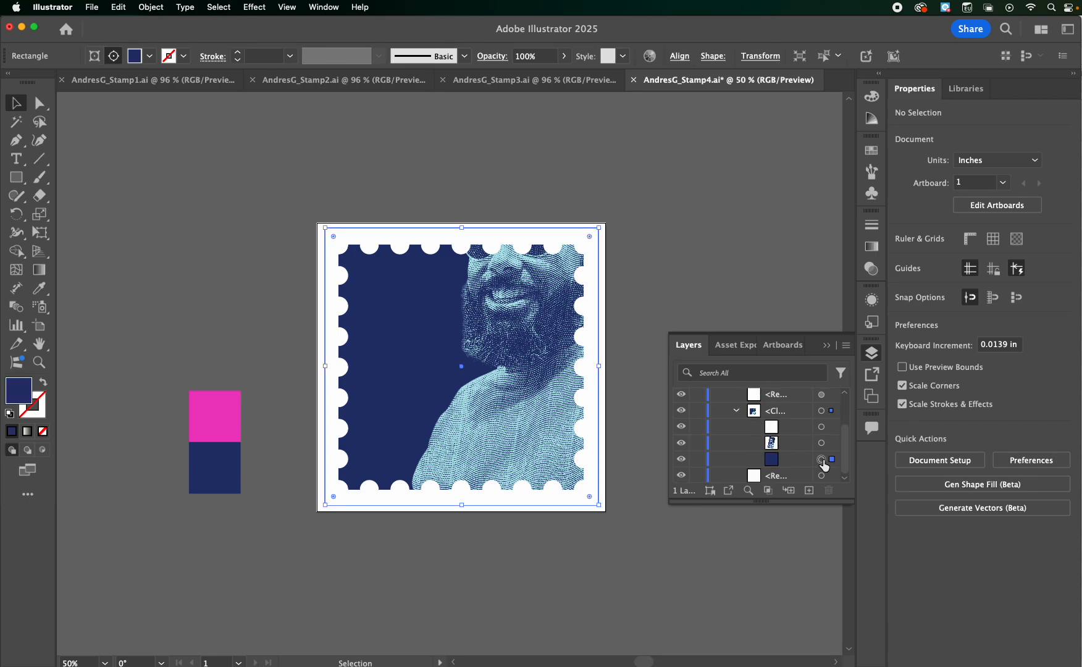
Shrink the linked portrait in the clip group to about 10 in wide and position the figure along the stamp's right side
click(822, 443)
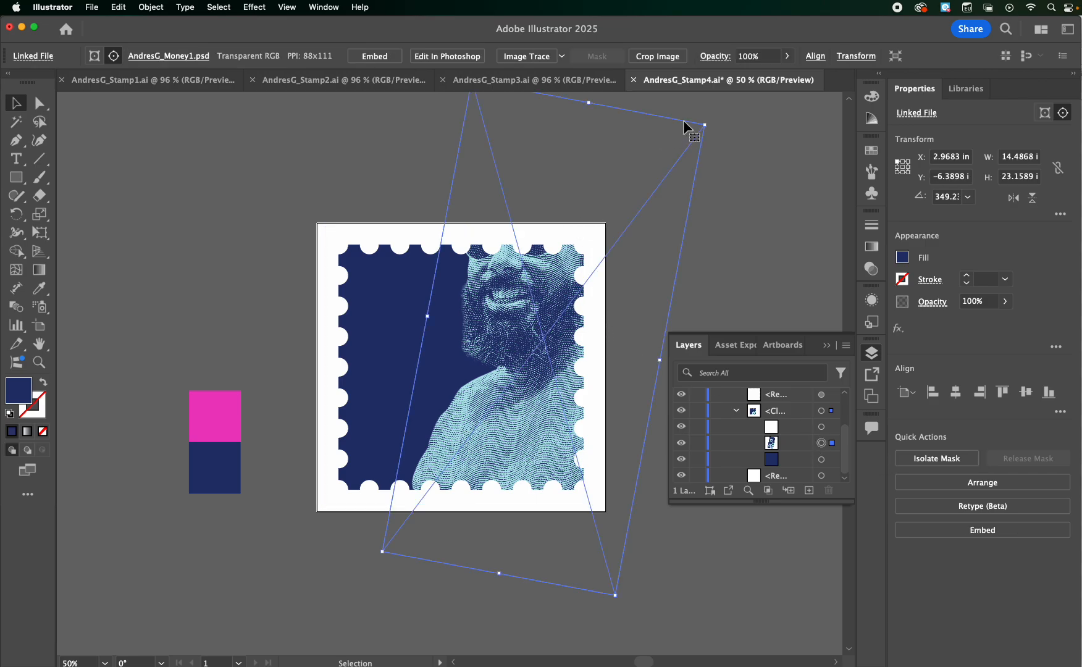
drag(703, 124, 608, 236)
drag(478, 365, 512, 364)
drag(475, 224, 445, 247)
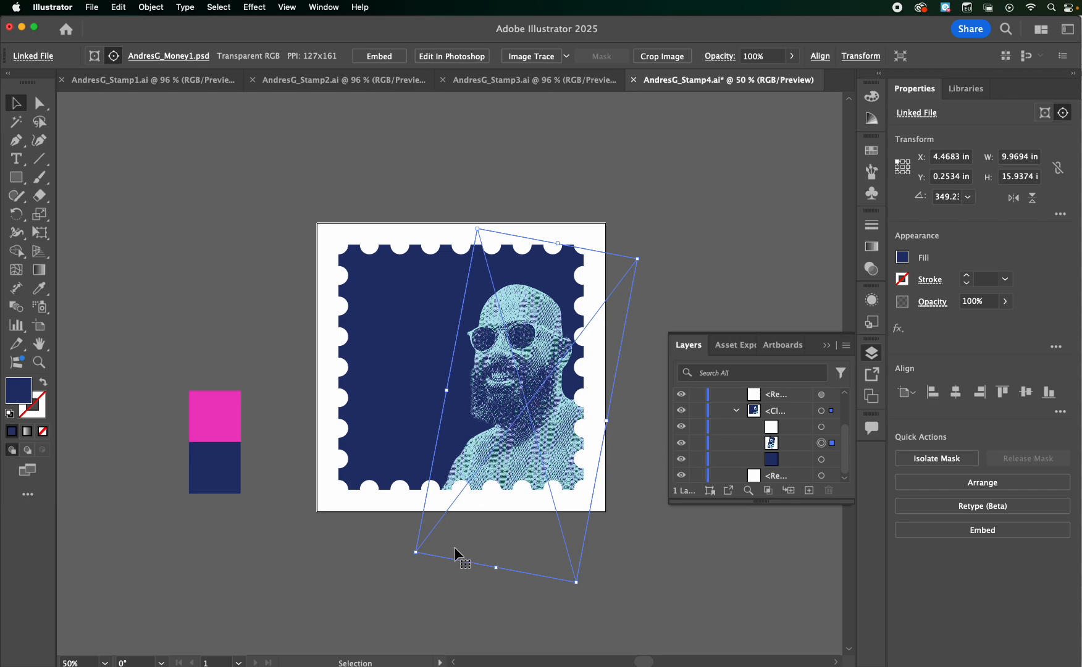
Enlarge the portrait to about 19.3 in wide, placing the head and sunglasses in the stamp's lower half, and nudge it right
drag(416, 553, 379, 499)
drag(552, 258, 609, 288)
key(shift+Right)
key(shift+Right)
key(shift+Right)
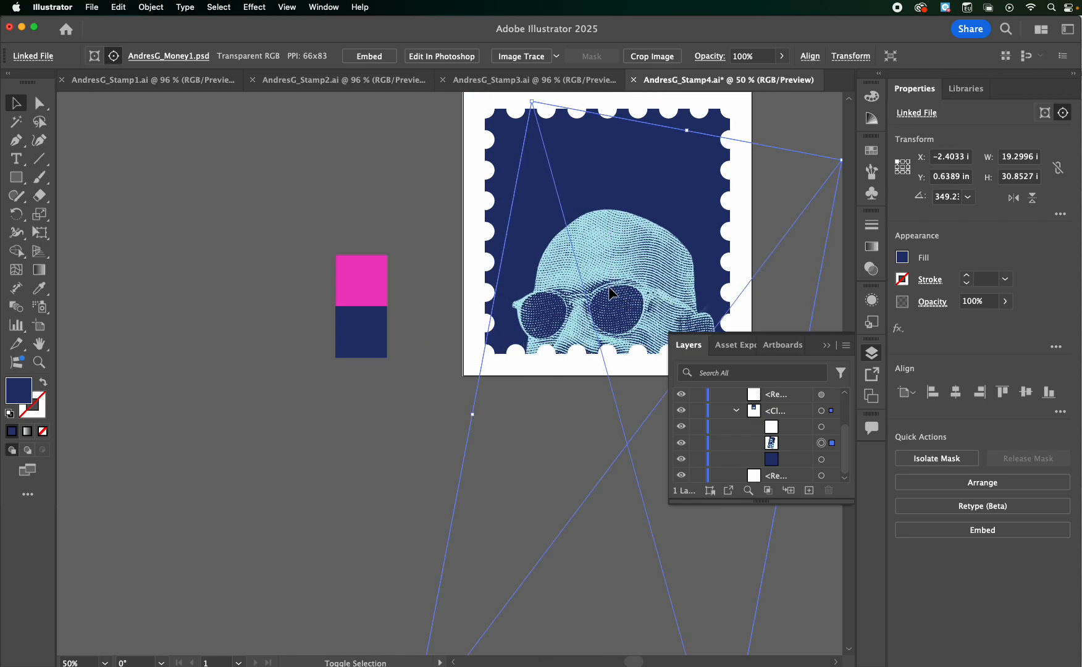
key(shift+Left)
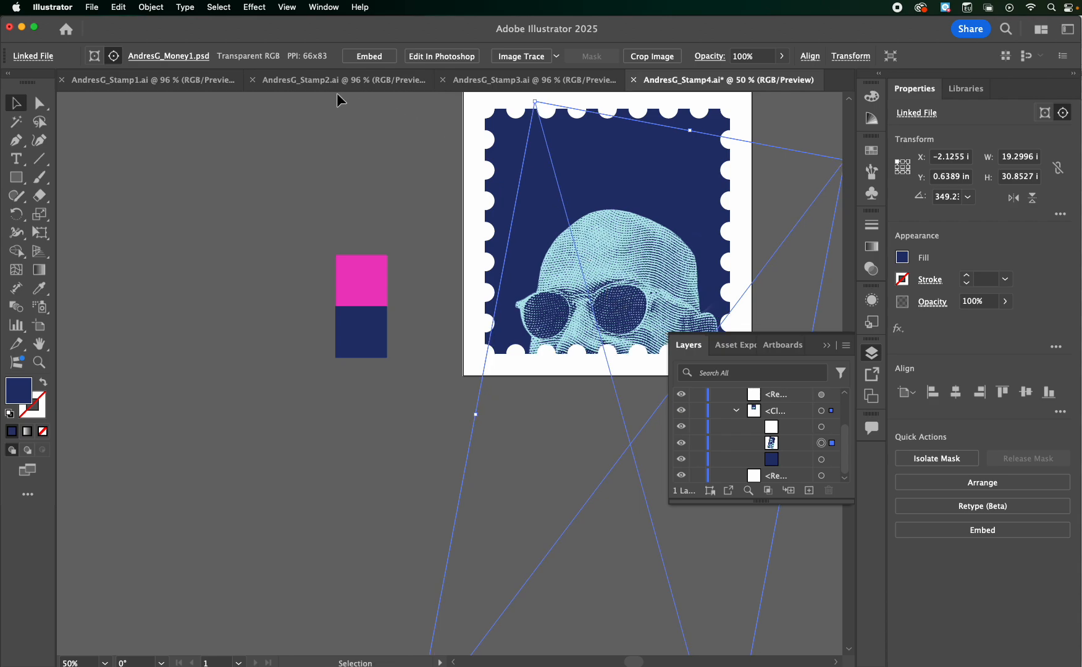
click(332, 170)
Add a line of random placeholder point type in 17 pt OhChewy Regular on the canvas above the color swatches
scroll(359, 184, right, 4)
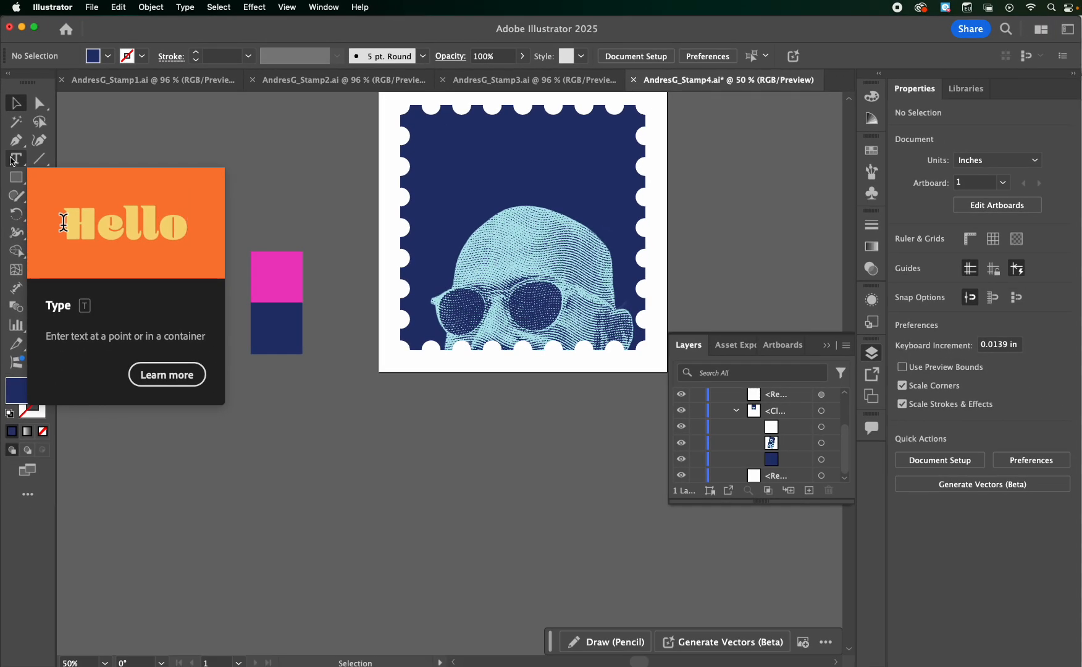
click(62, 151)
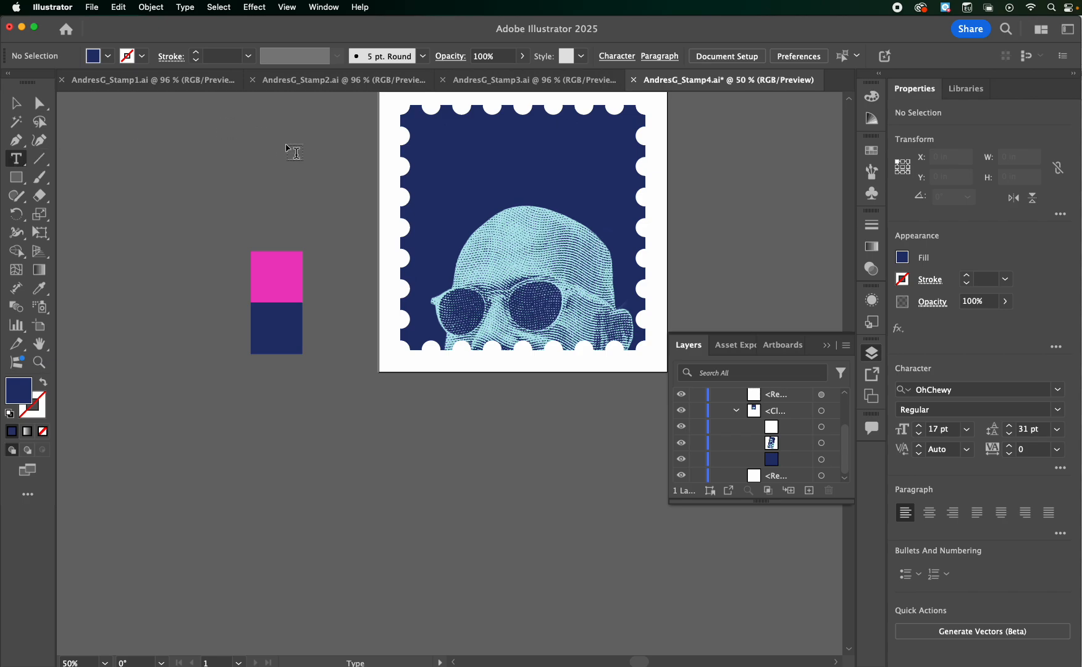
click(267, 142)
text(Andres)
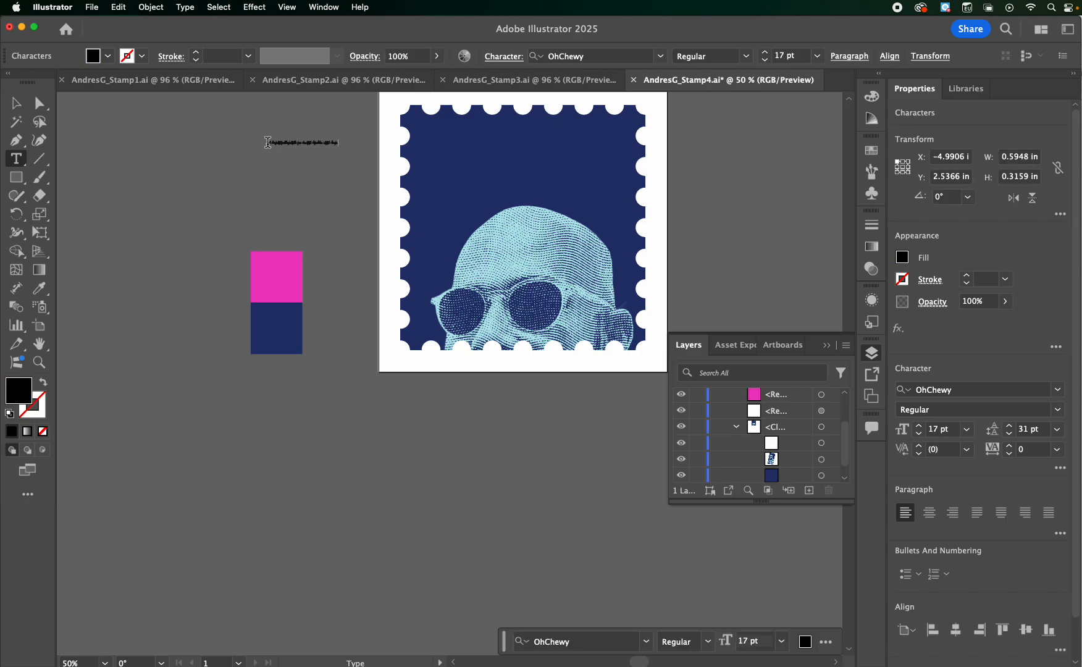
Try an area type frame over the color swatches, resize it to about 8.6 by 8.1 in, and delete it
drag(160, 178, 387, 420)
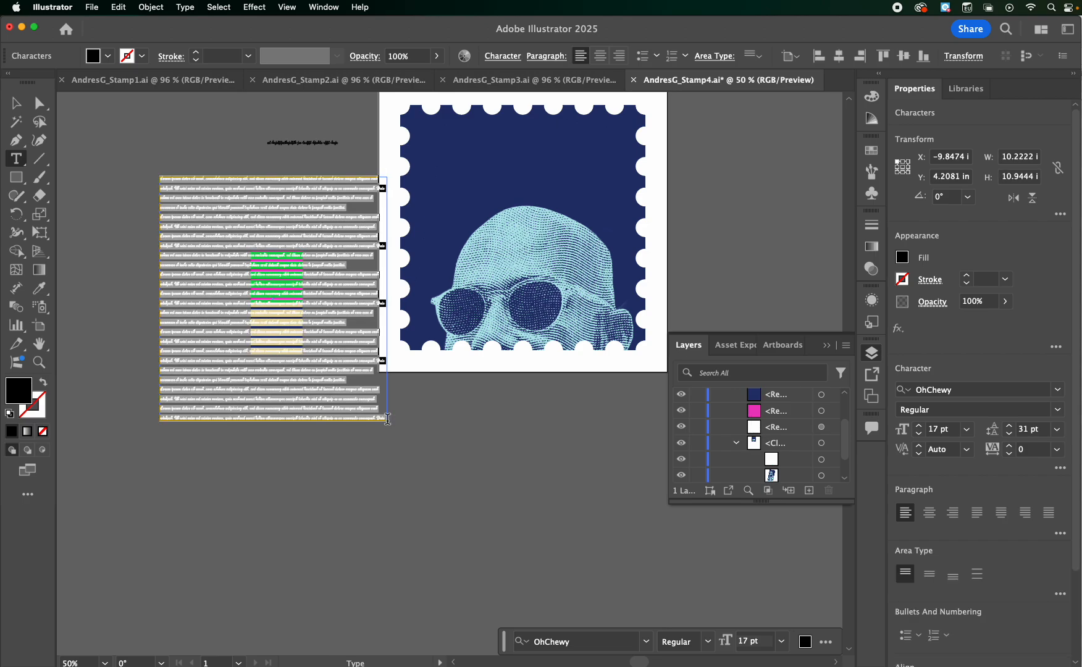
key(Escape)
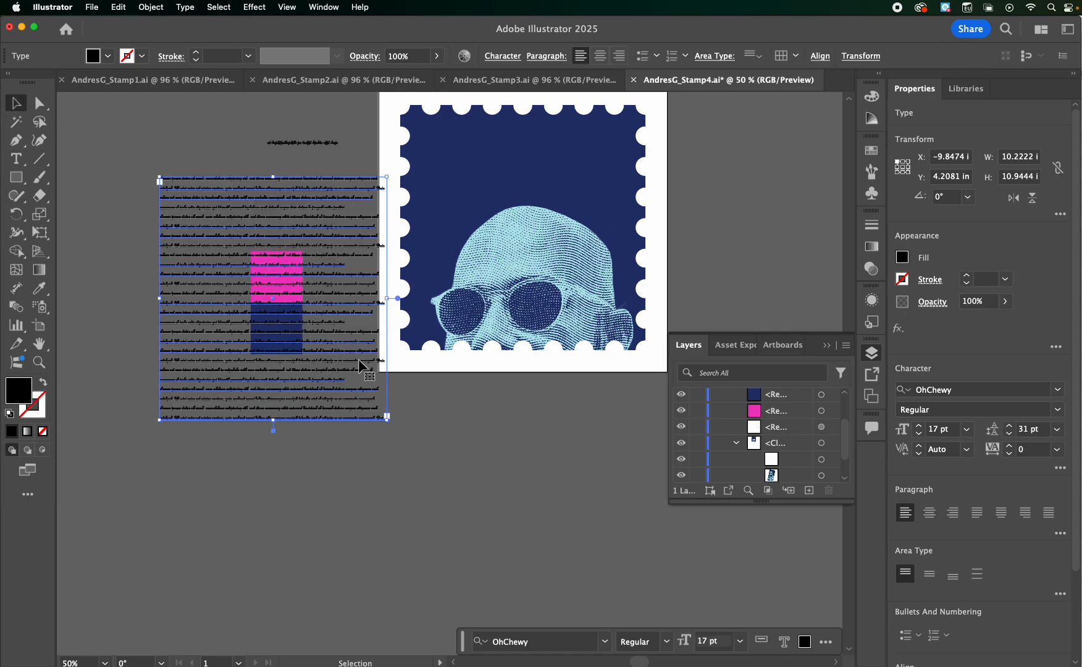
drag(387, 420, 351, 356)
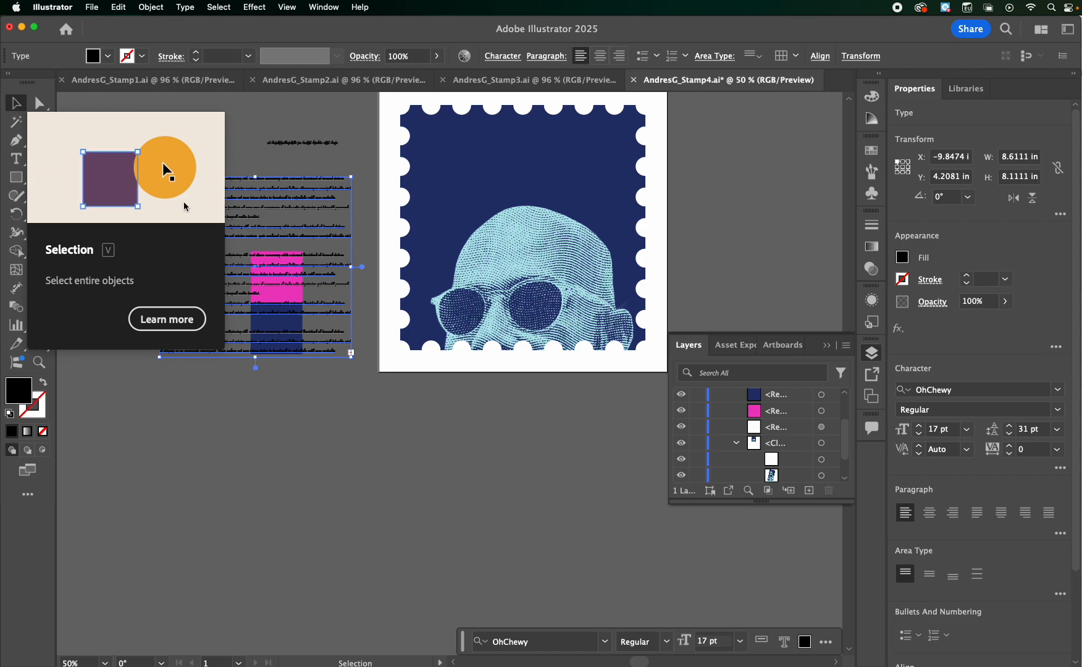
key(Delete)
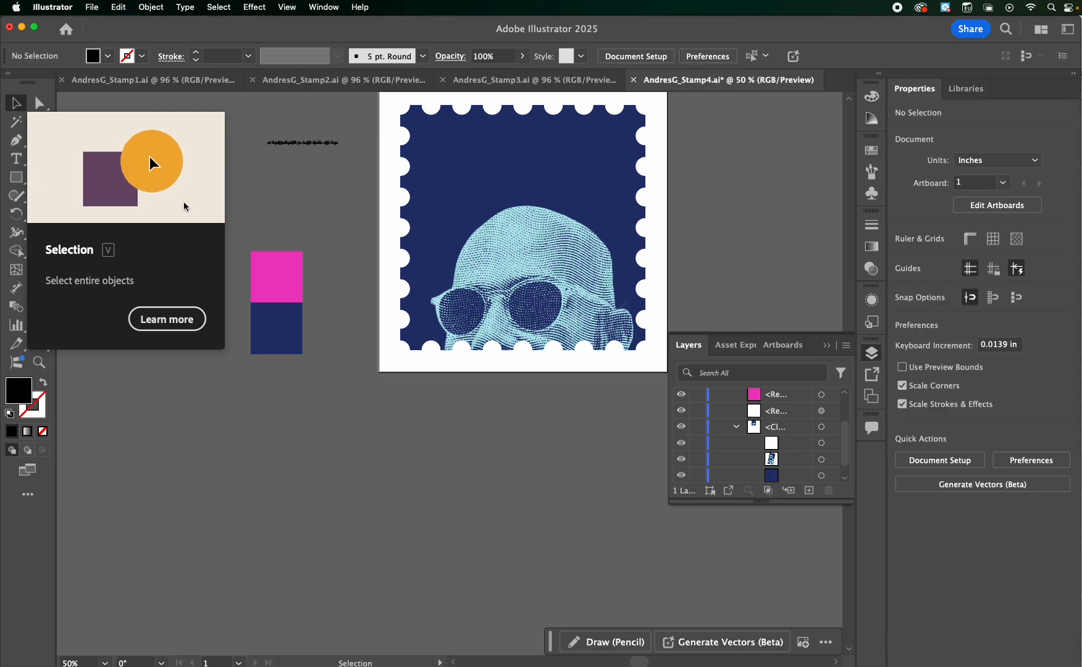
Try stretching the placeholder point type to about 19.5 by 8.8 in and undo the scaling
click(294, 144)
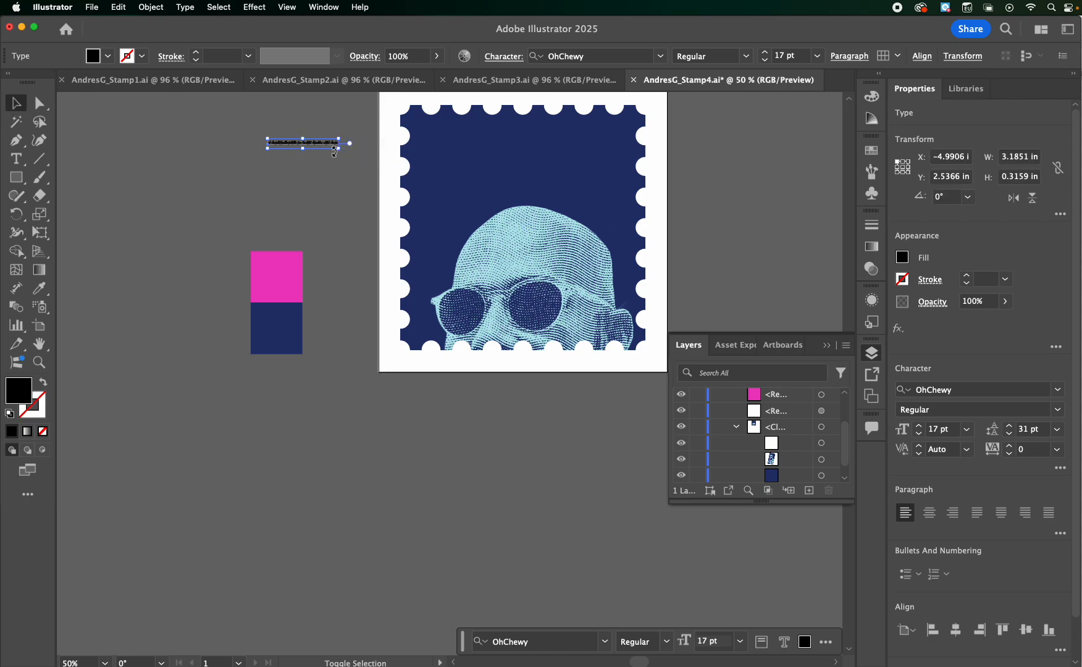
drag(339, 148, 702, 417)
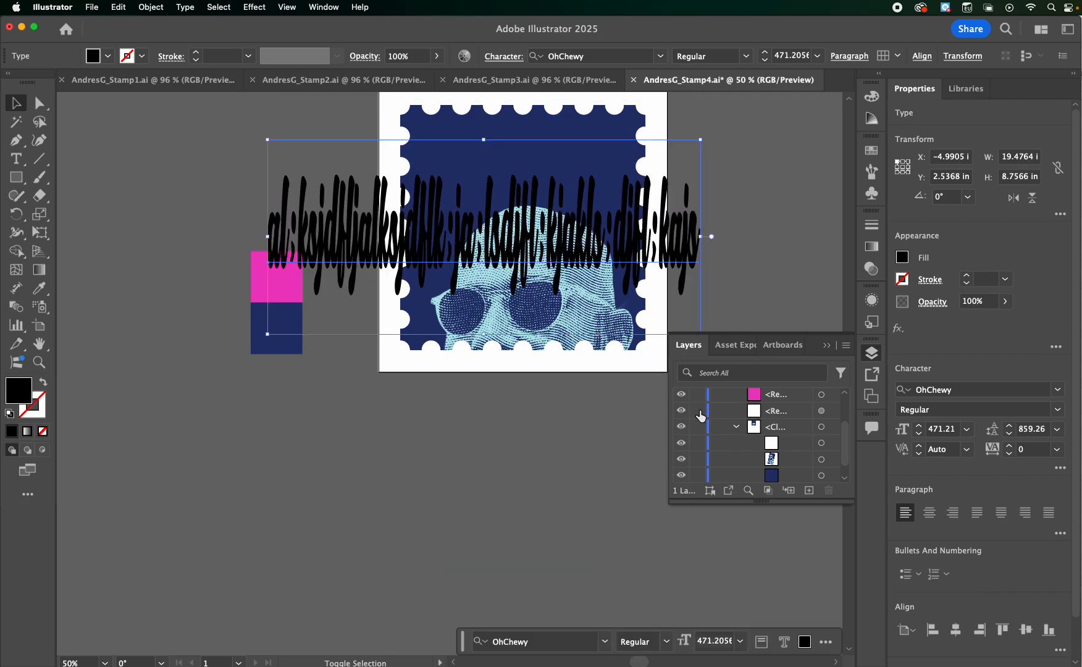
key(ctrl+z)
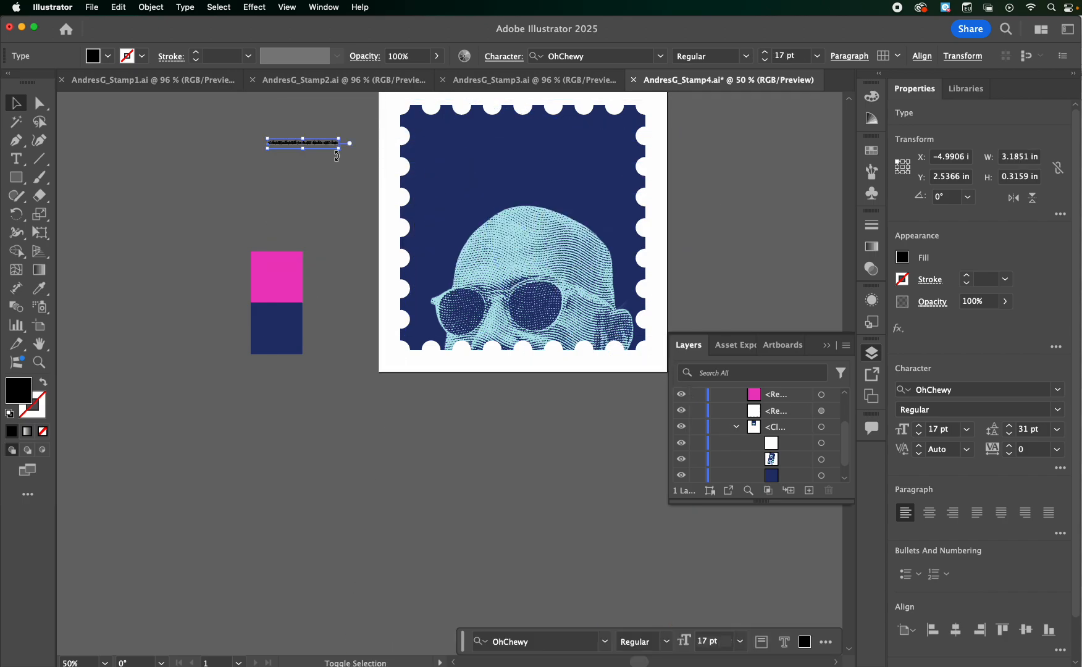
Enlarge the placeholder point type to about 22.7 in wide and replace its text with "Philly"
drag(339, 144, 774, 375)
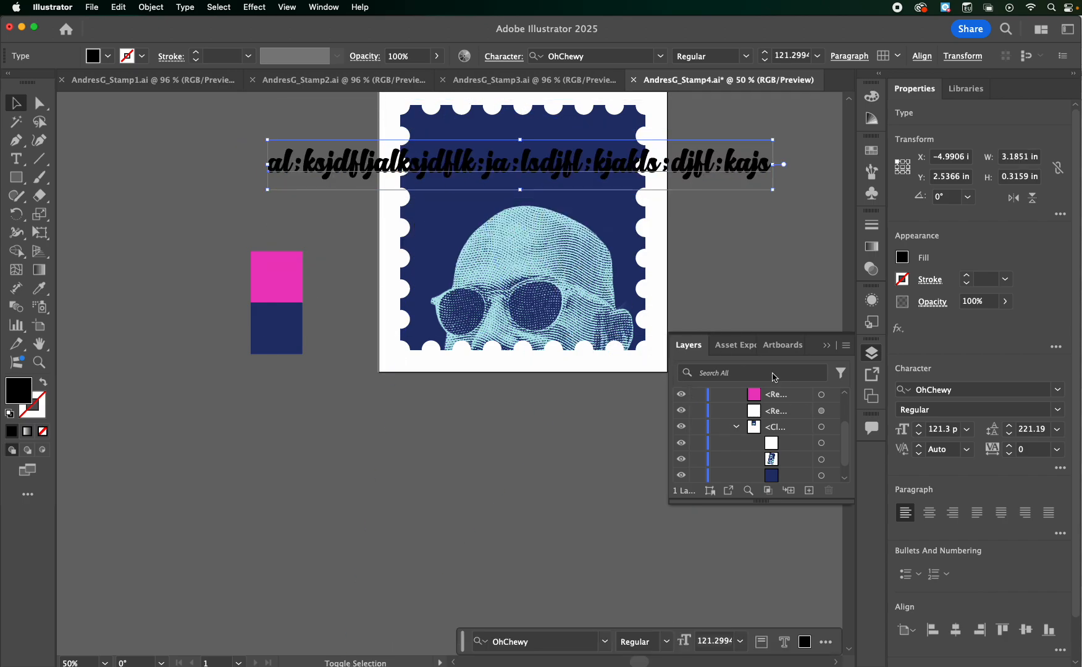
double_click(320, 162)
key(super+a)
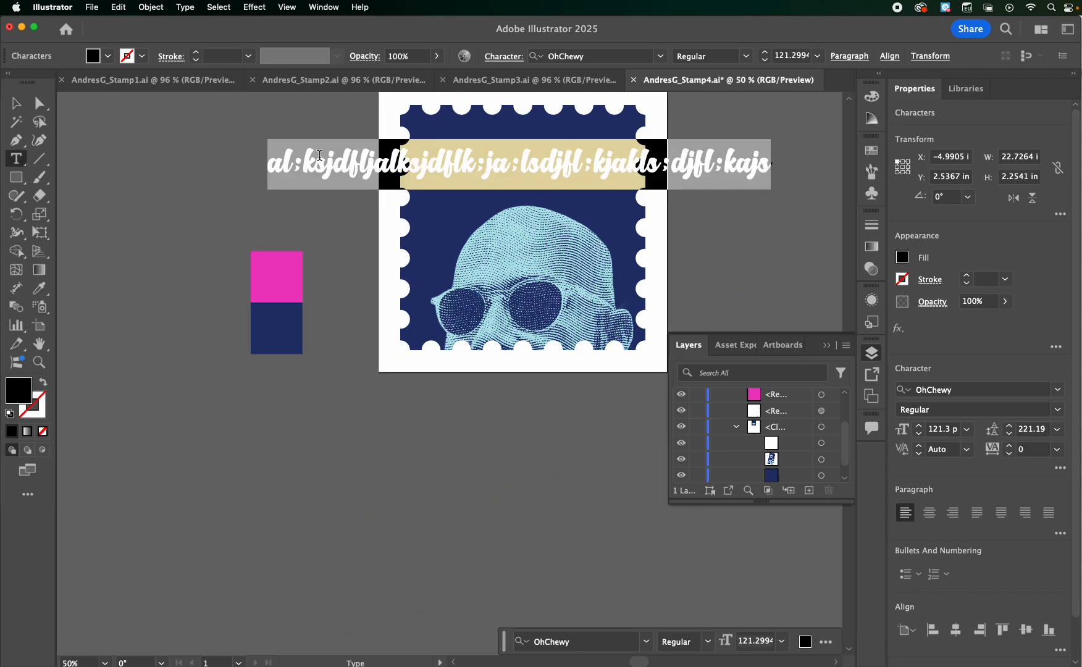
text(P)
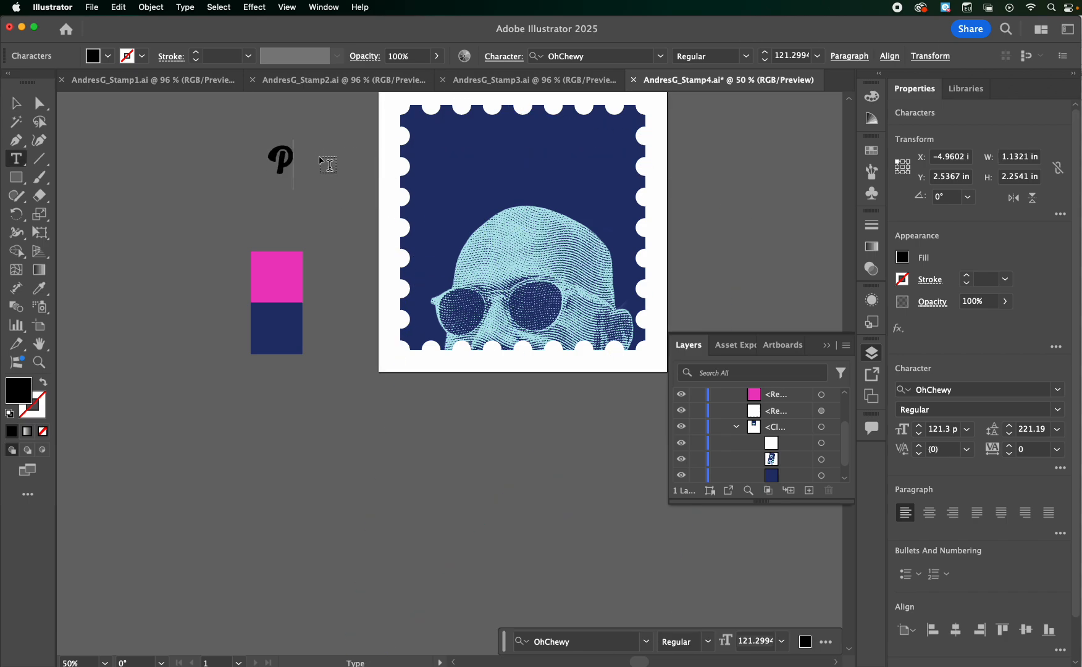
text(hilly)
click(16, 103)
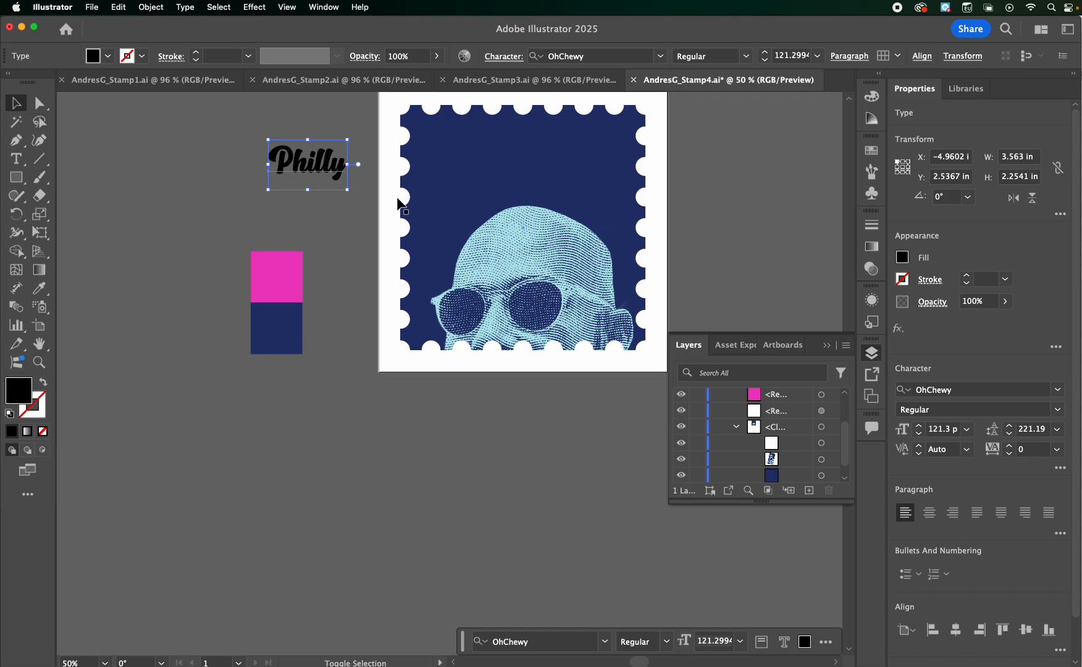
Scale the "Philly" lettering to about 10 by 6.3 in and place it across the stamp's upper half, above the head
drag(347, 189, 544, 312)
drag(319, 220, 437, 194)
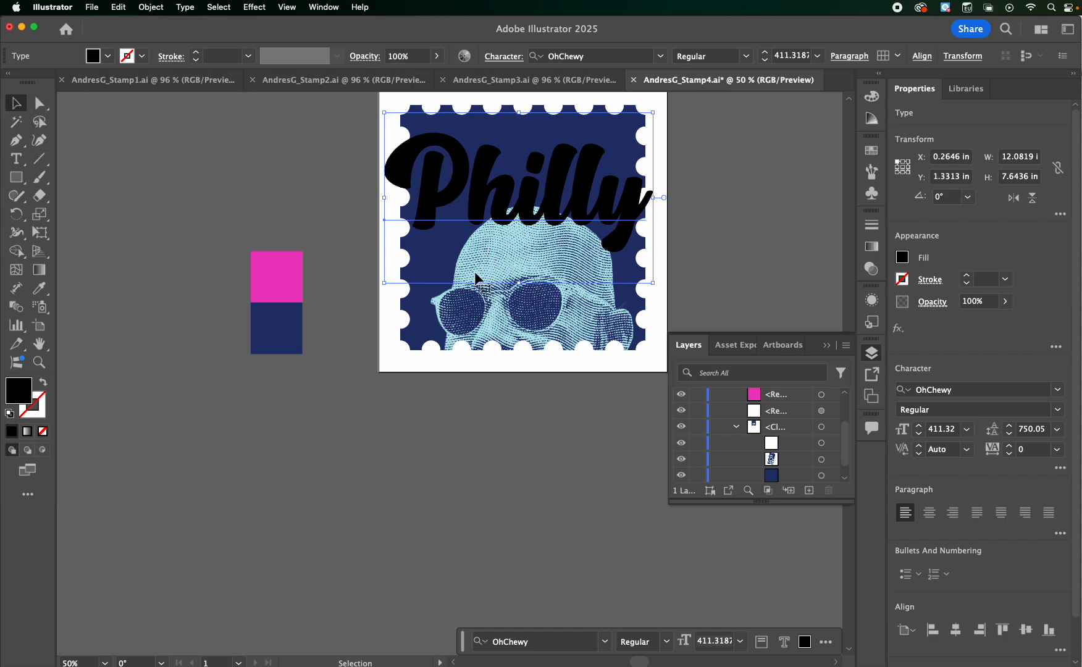
drag(385, 282, 387, 285)
drag(402, 262, 405, 254)
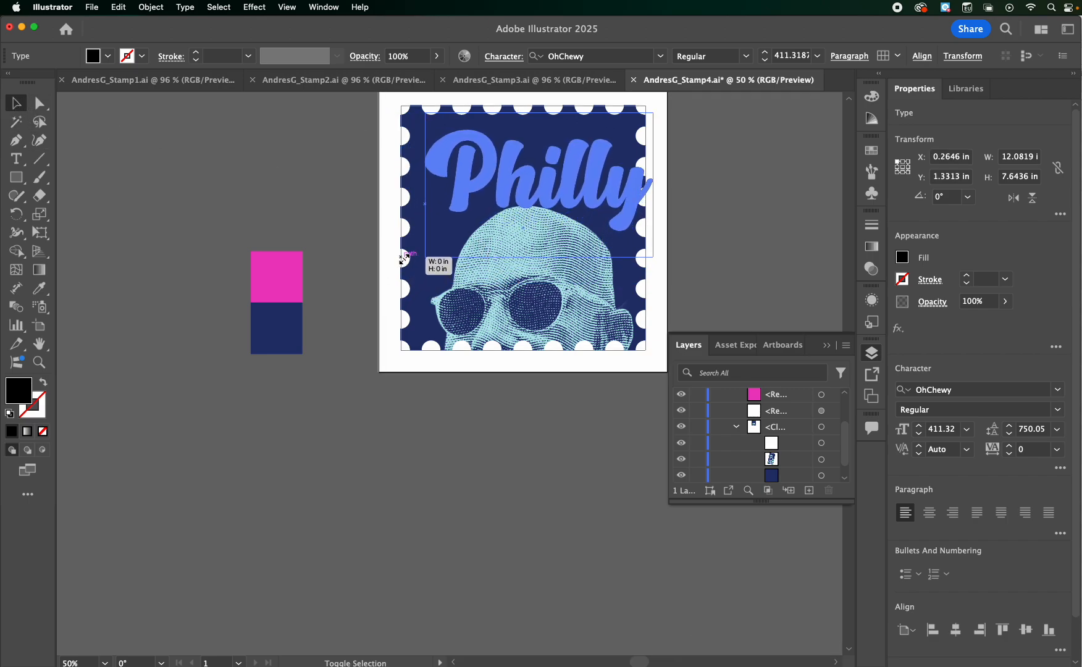
drag(651, 260, 623, 237)
drag(494, 186, 479, 181)
drag(409, 238, 363, 281)
drag(440, 190, 486, 175)
mouse_move(646, 246)
mouse_down()
mouse_move(660, 242)
mouse_move(632, 240)
mouse_up()
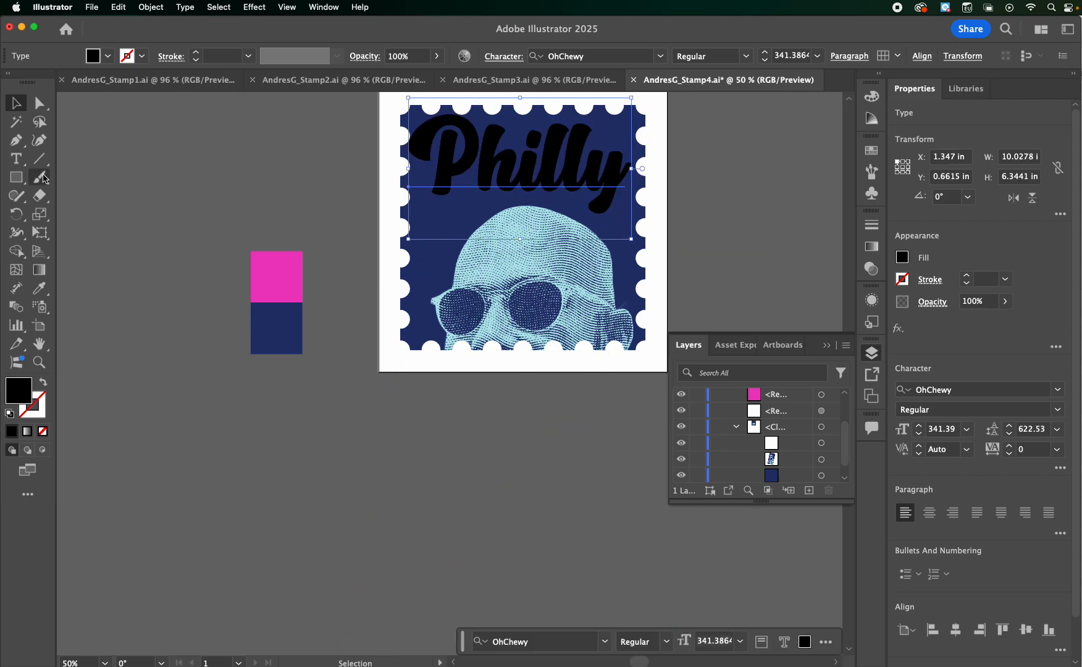
Add the artist's full name as point type, enlarge it to about 11.5 in wide and place it above the color swatches
click(16, 160)
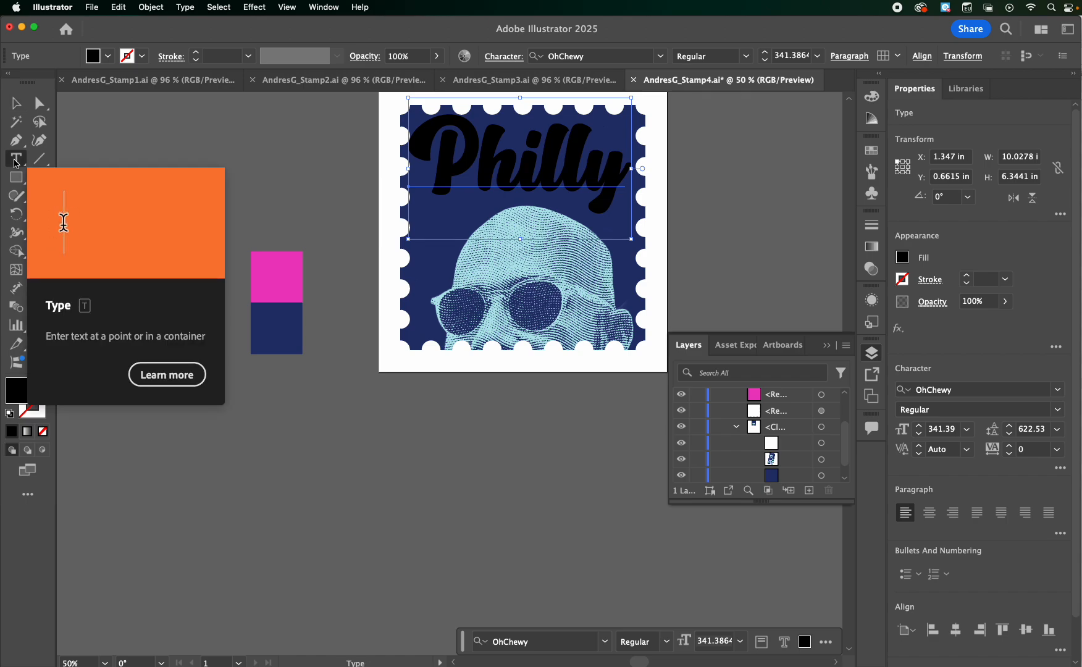
click(179, 143)
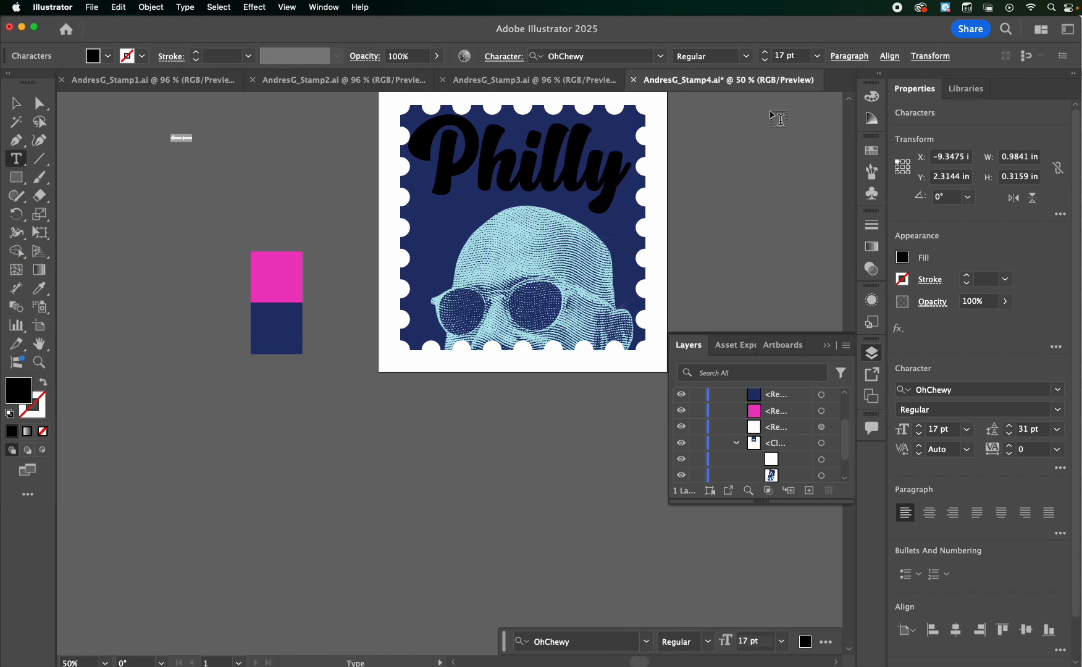
key(BackSpace)
click(16, 104)
drag(201, 146, 426, 195)
drag(309, 166, 248, 209)
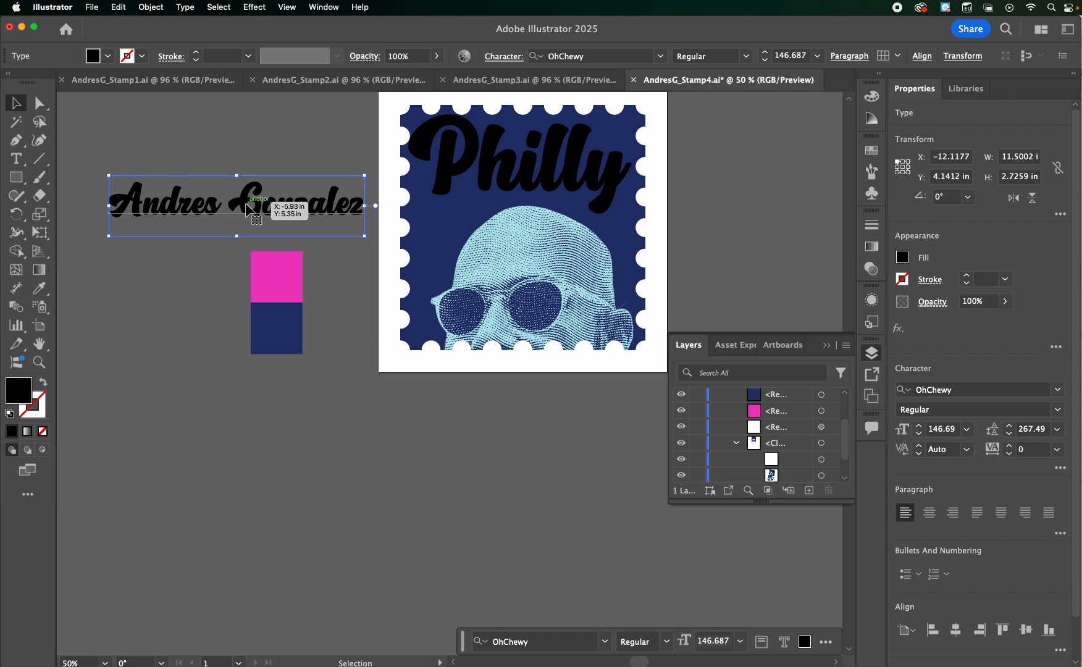
drag(245, 204, 245, 204)
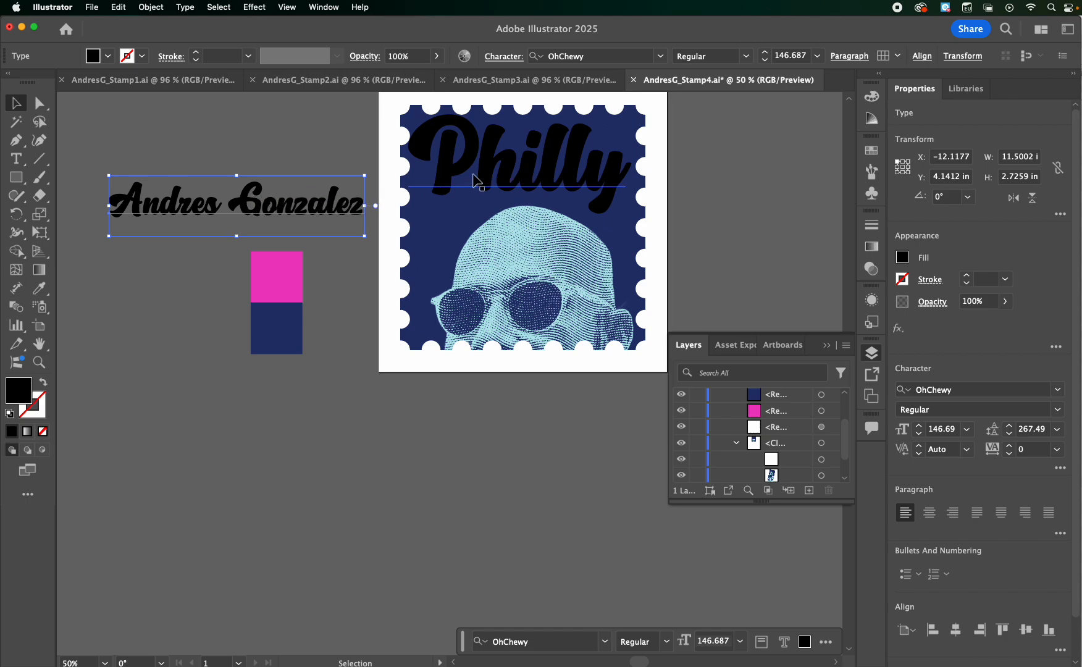
Set the artist's name text to Helvetica Bold and move it onto the stamp just below "Philly"
click(511, 169)
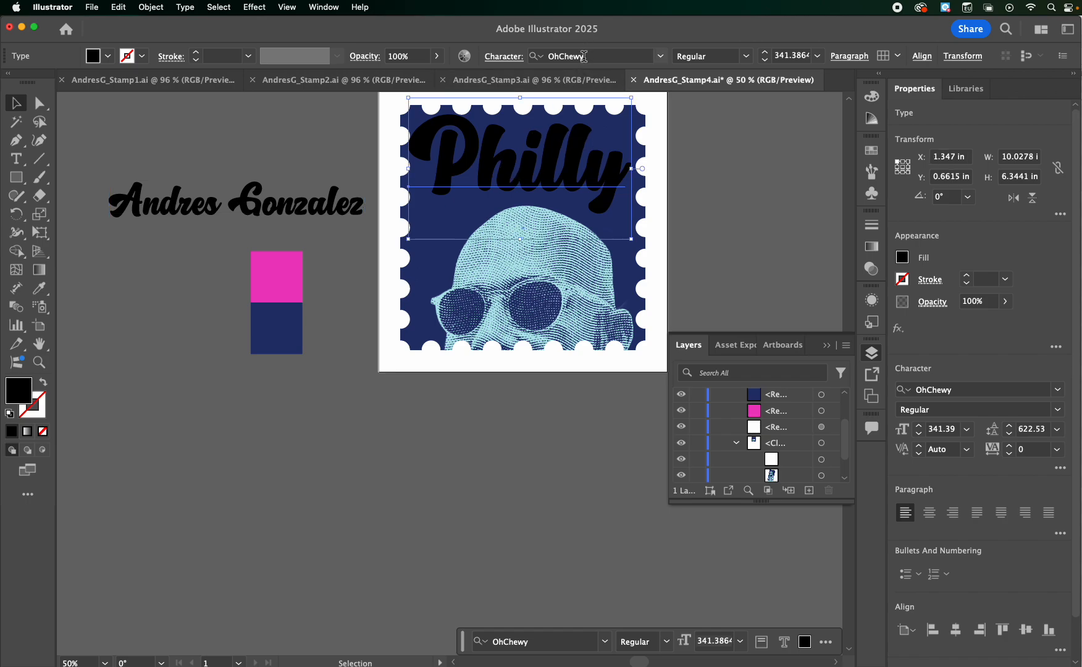
click(987, 389)
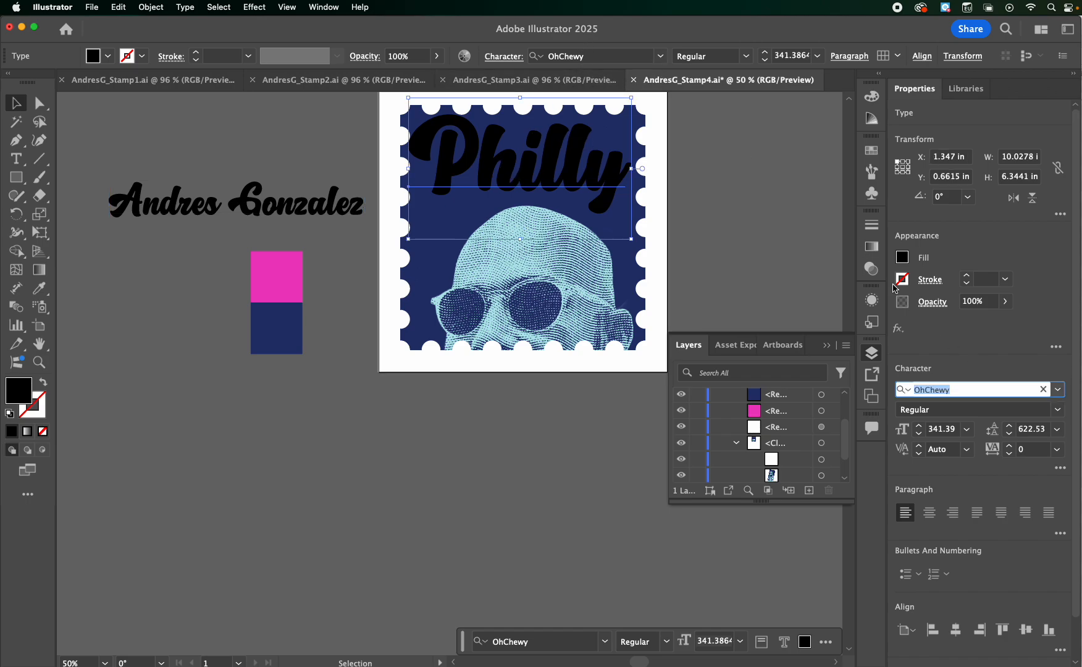
click(189, 213)
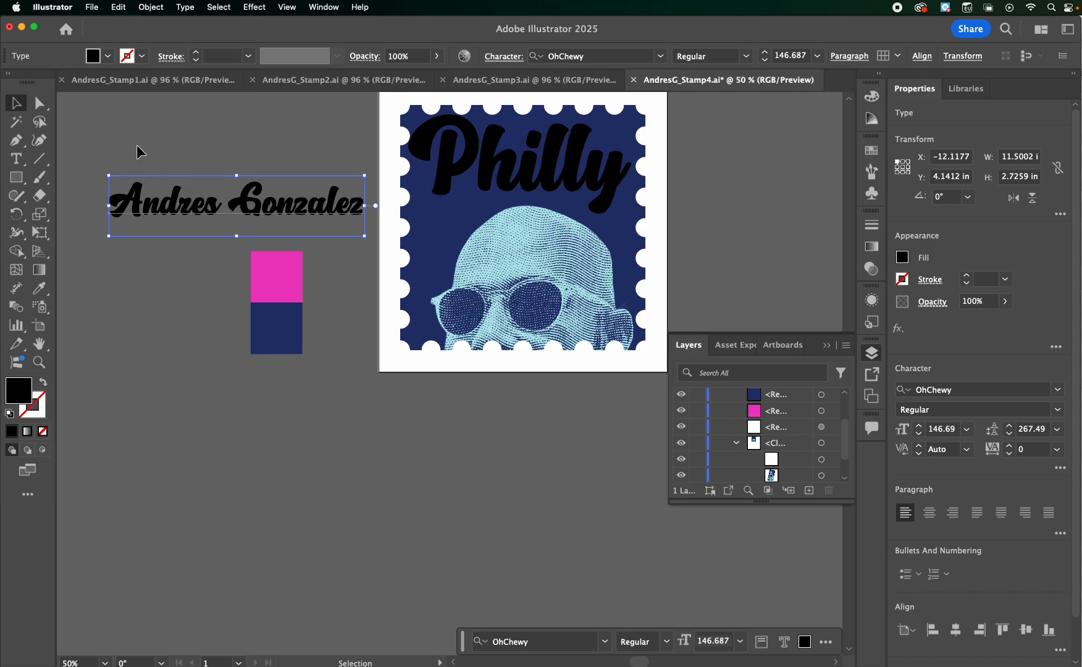
click(610, 55)
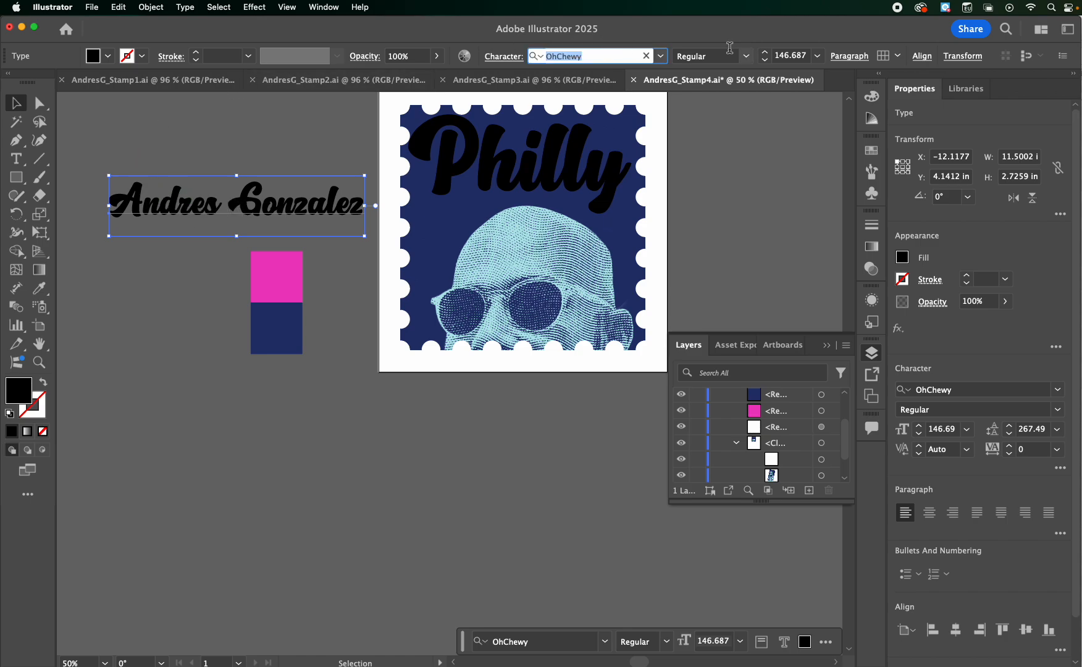
text(hel)
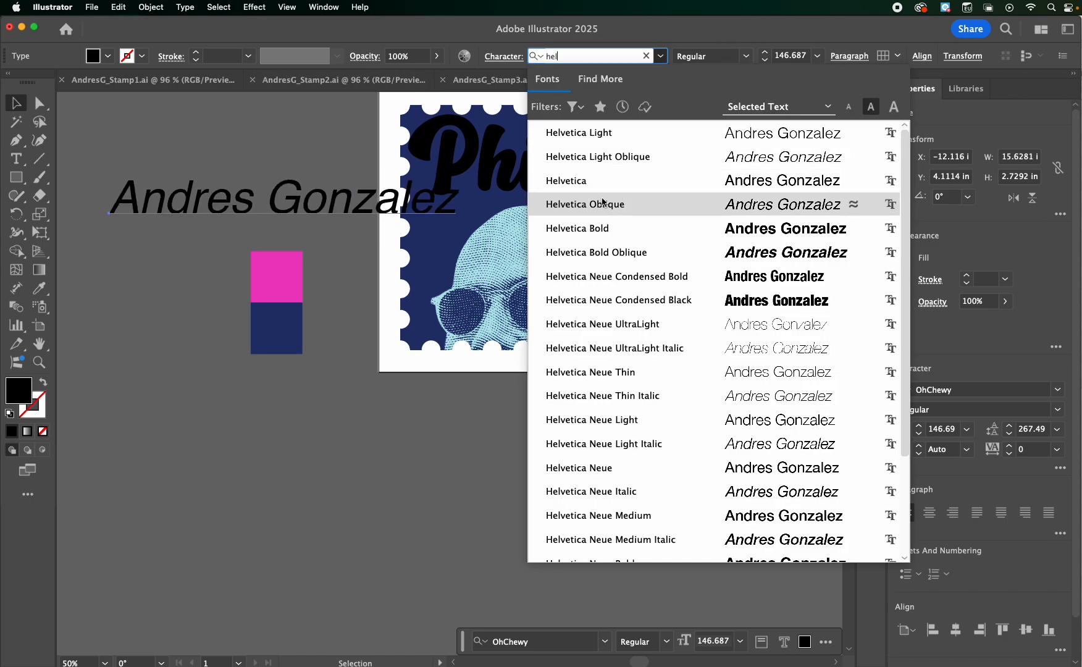
click(598, 228)
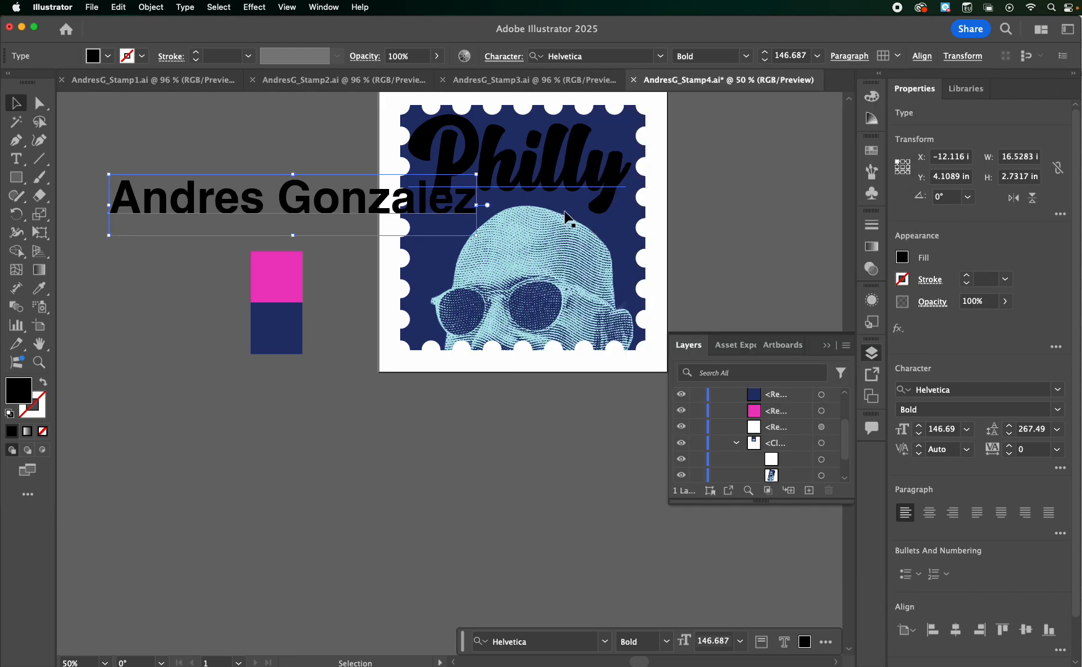
drag(205, 201, 478, 231)
Add "10" as Helvetica Bold point type on the empty canvas beside the stamp and enlarge it to about 4 by 4.8 in
click(17, 159)
click(161, 154)
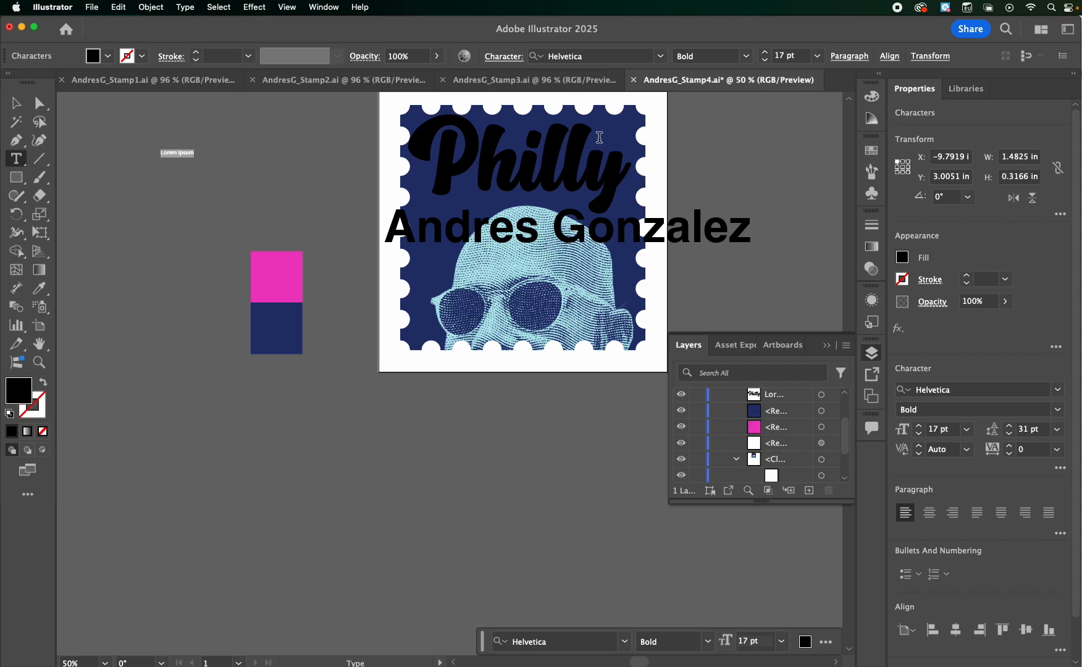
text(10)
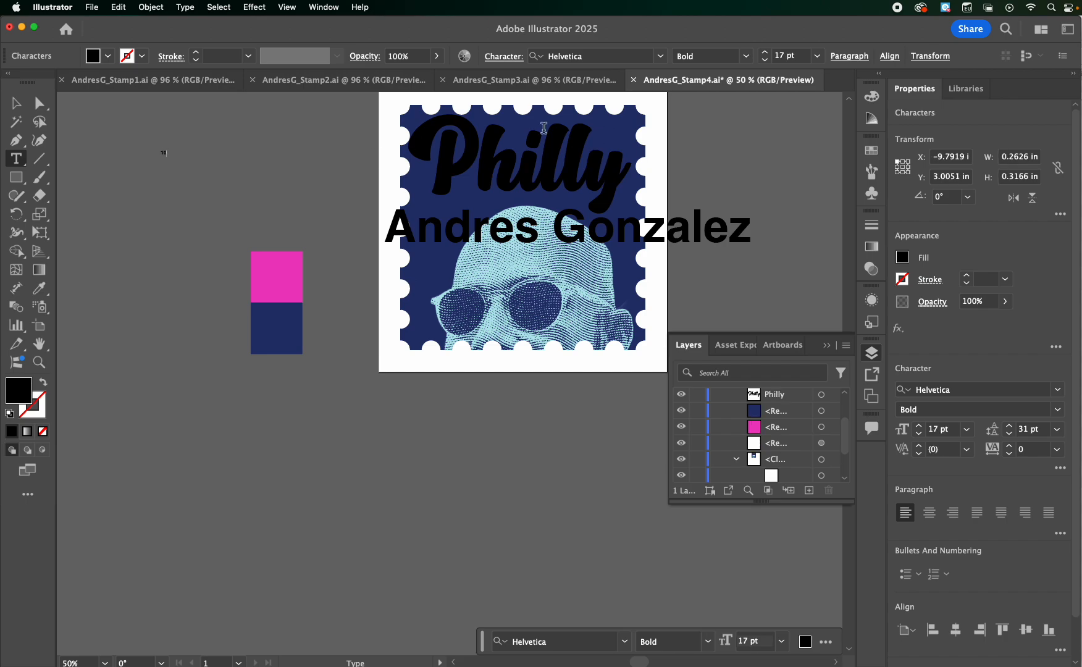
click(16, 104)
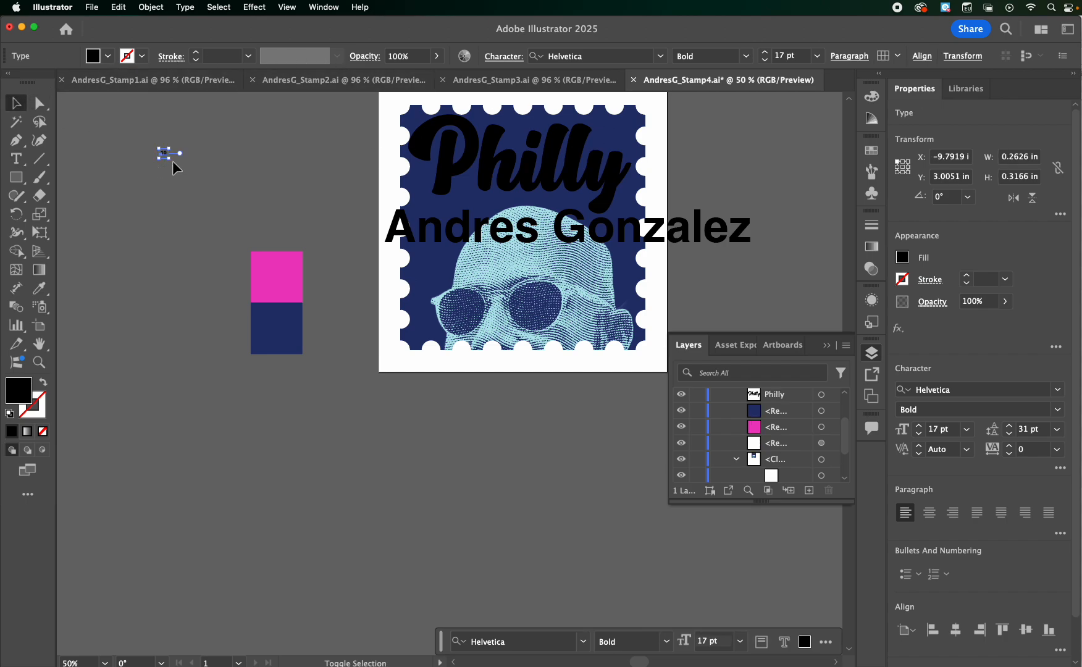
drag(168, 157, 357, 298)
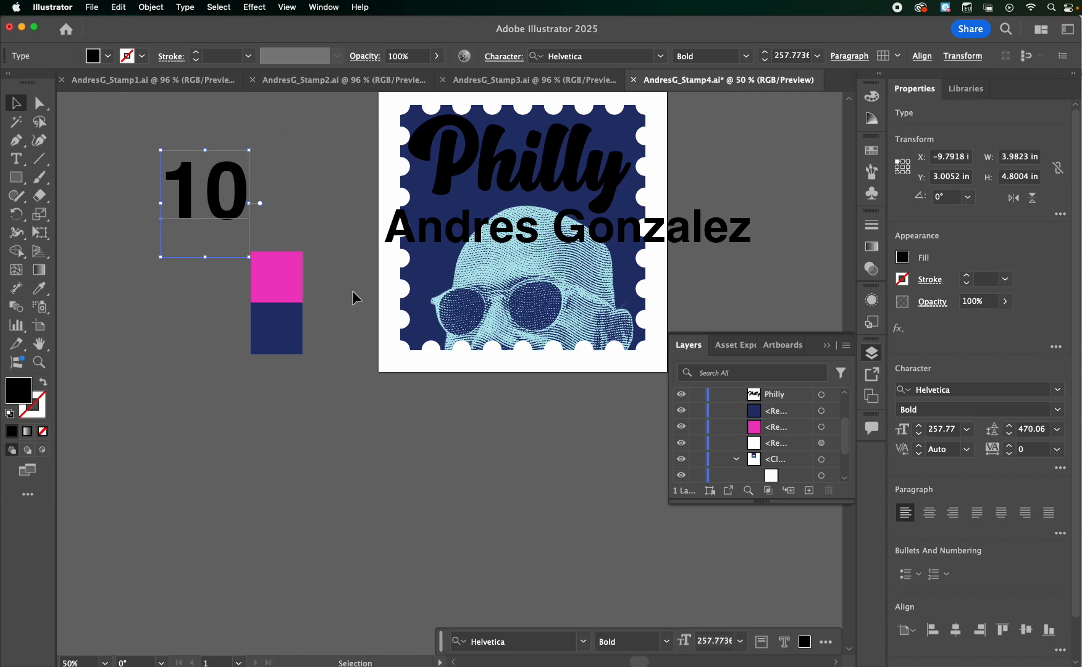
Change the "10" to the Helvetica Light style and raise its font size to 325 pt
click(599, 56)
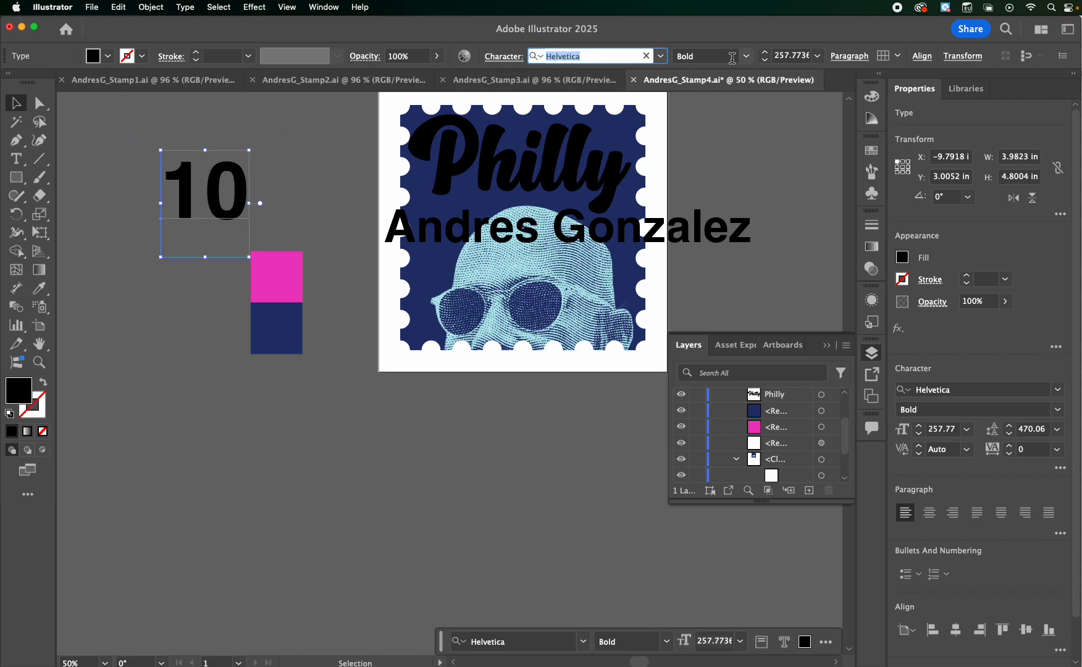
click(732, 57)
click(747, 56)
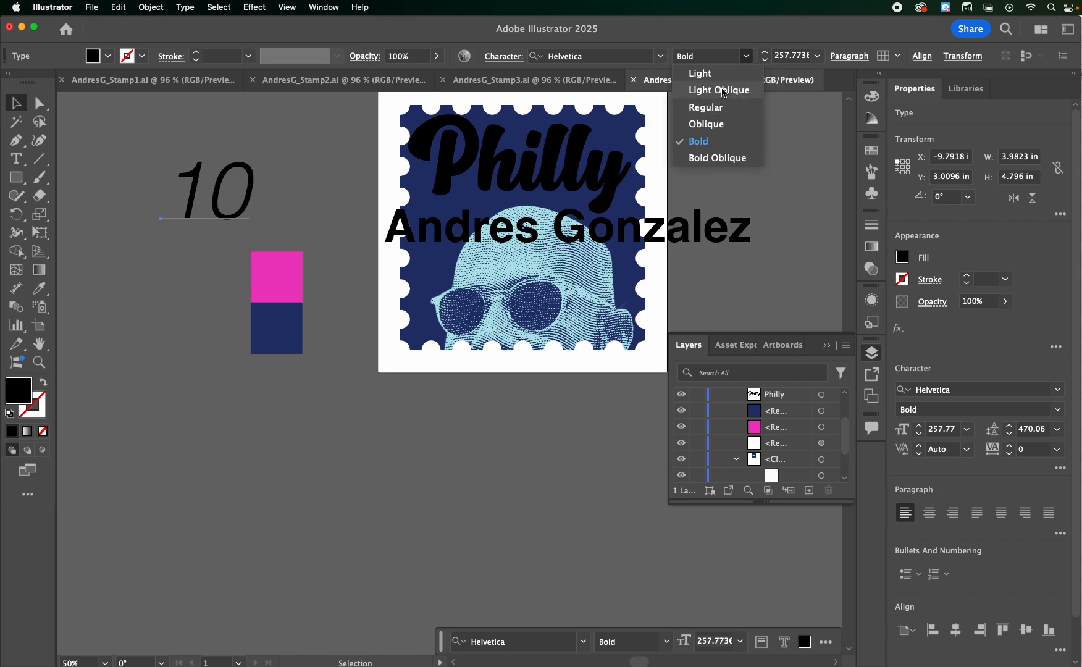
click(724, 78)
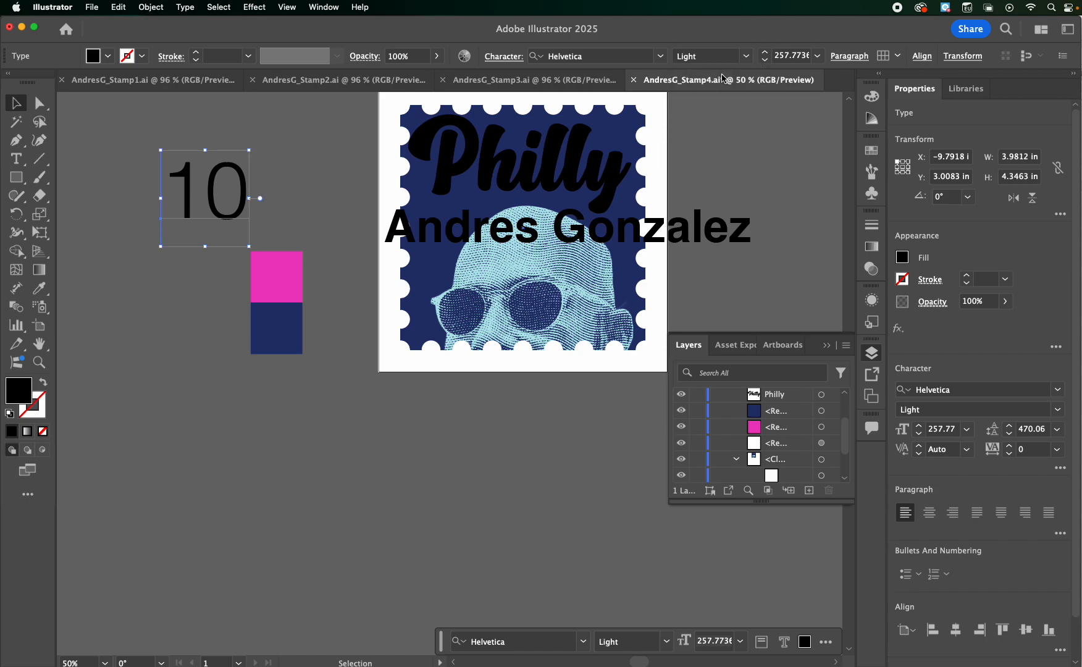
click(919, 427)
click(920, 427)
click(919, 426)
click(920, 426)
click(920, 427)
click(920, 426)
click(919, 427)
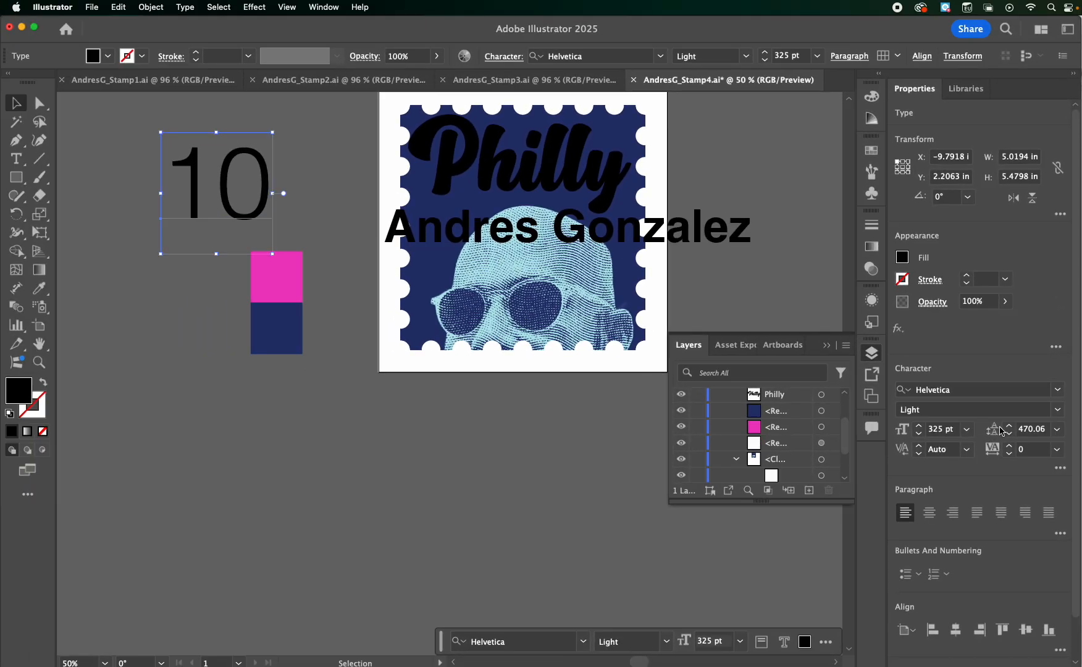
Check the lettering of the Puerto Rico stamp for reference and set the artist's name text on the Philly stamp to 40 pt
click(112, 84)
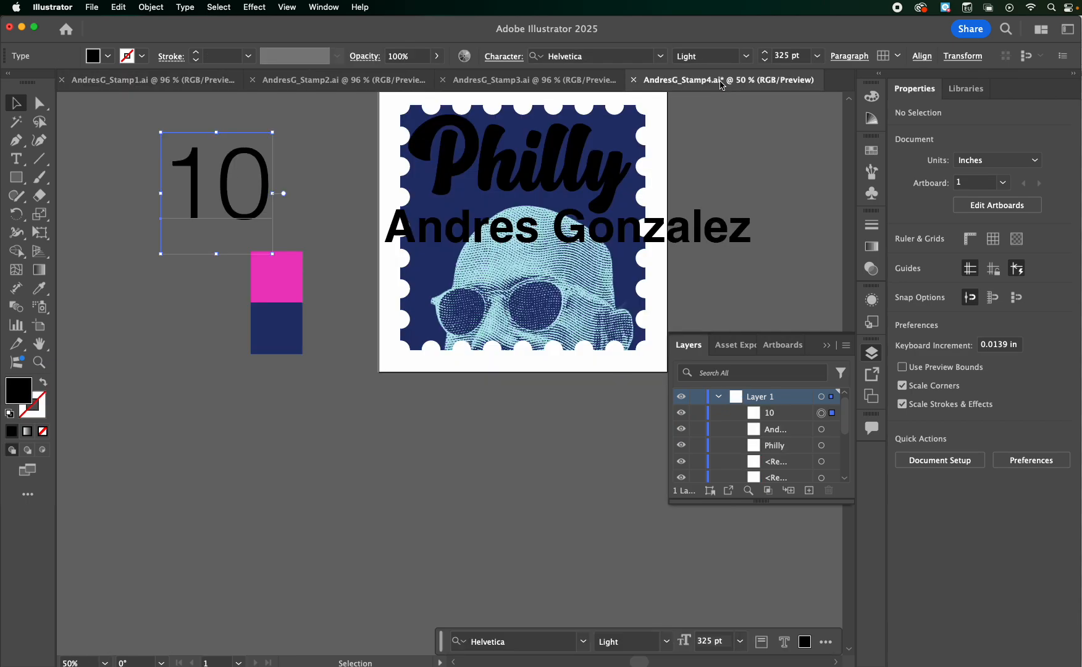
click(719, 80)
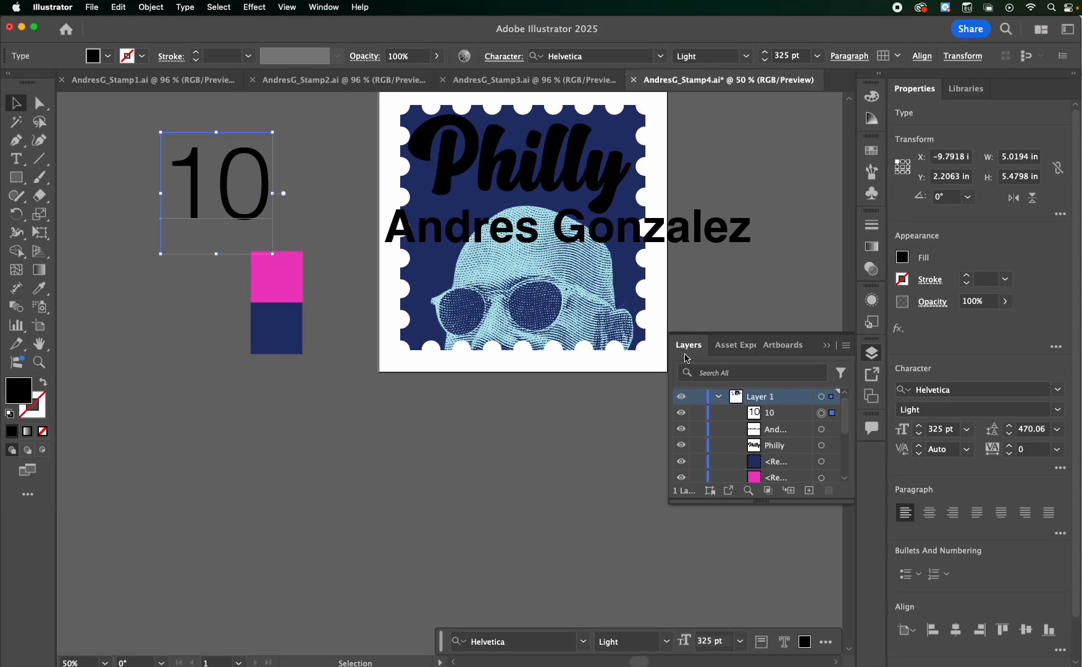
click(515, 230)
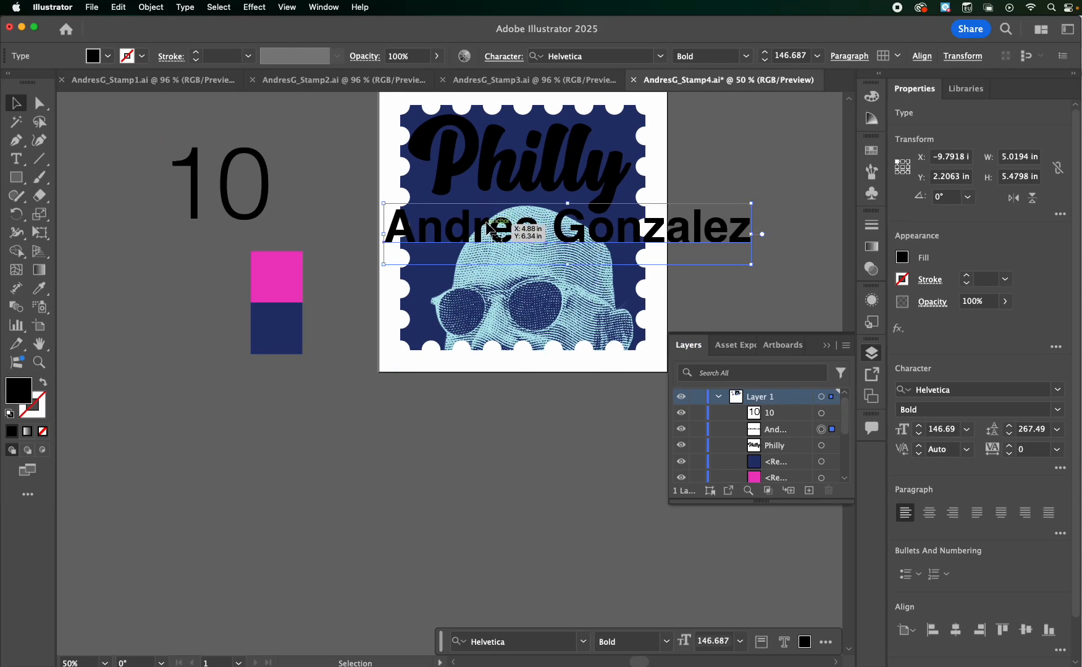
click(950, 428)
text(40)
key(Return)
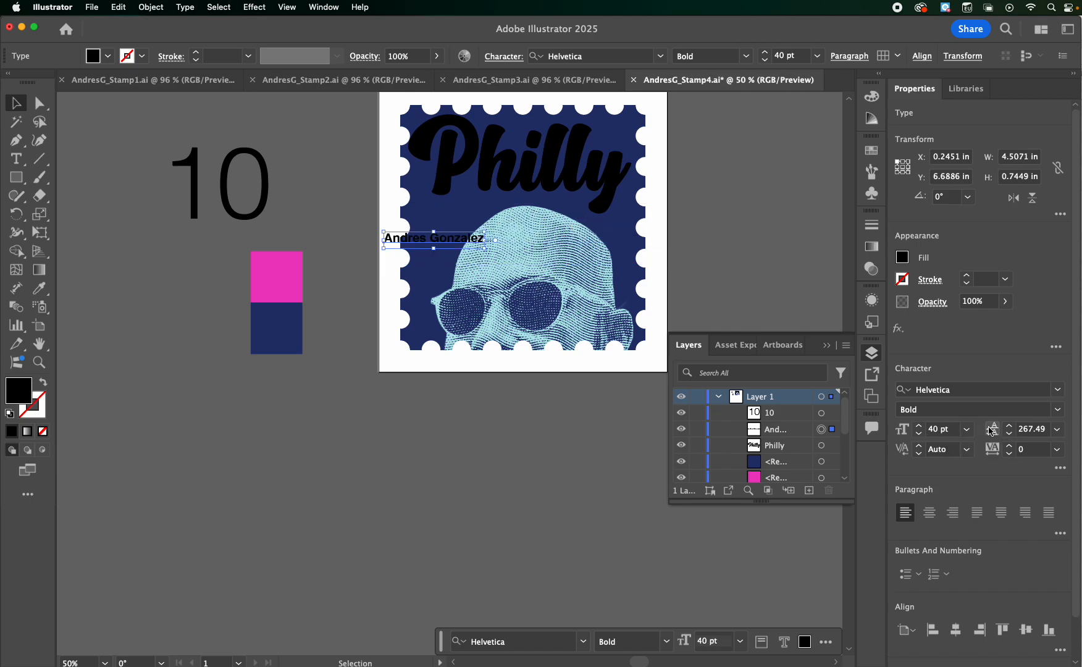
Try tracking values of 100 and 1000 on the artist's name text
click(1037, 450)
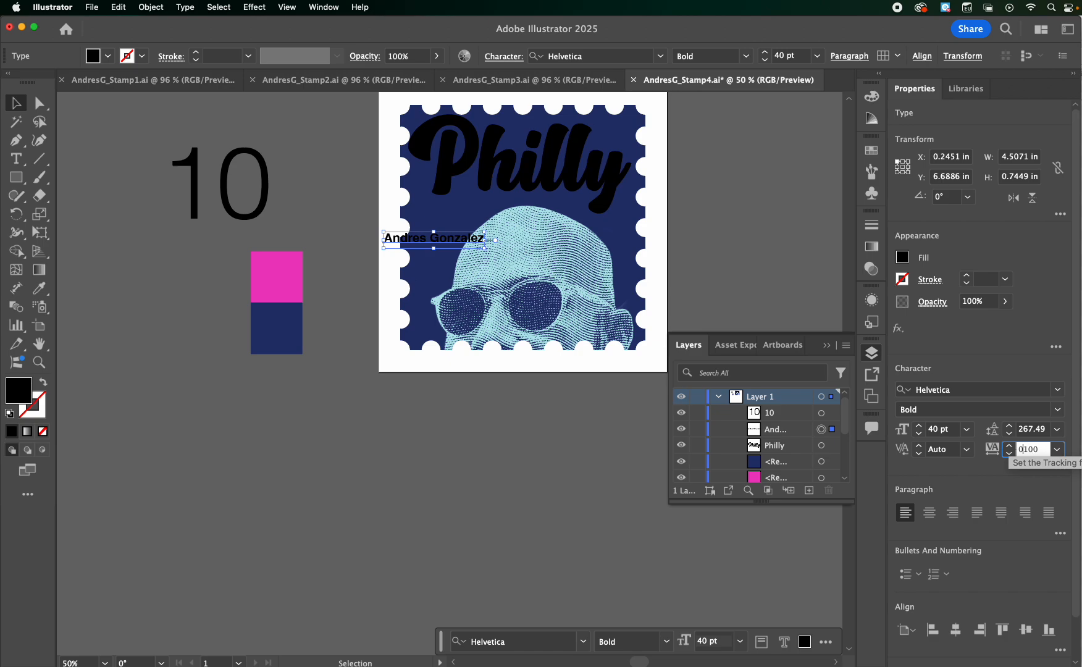
text(100)
key(Return)
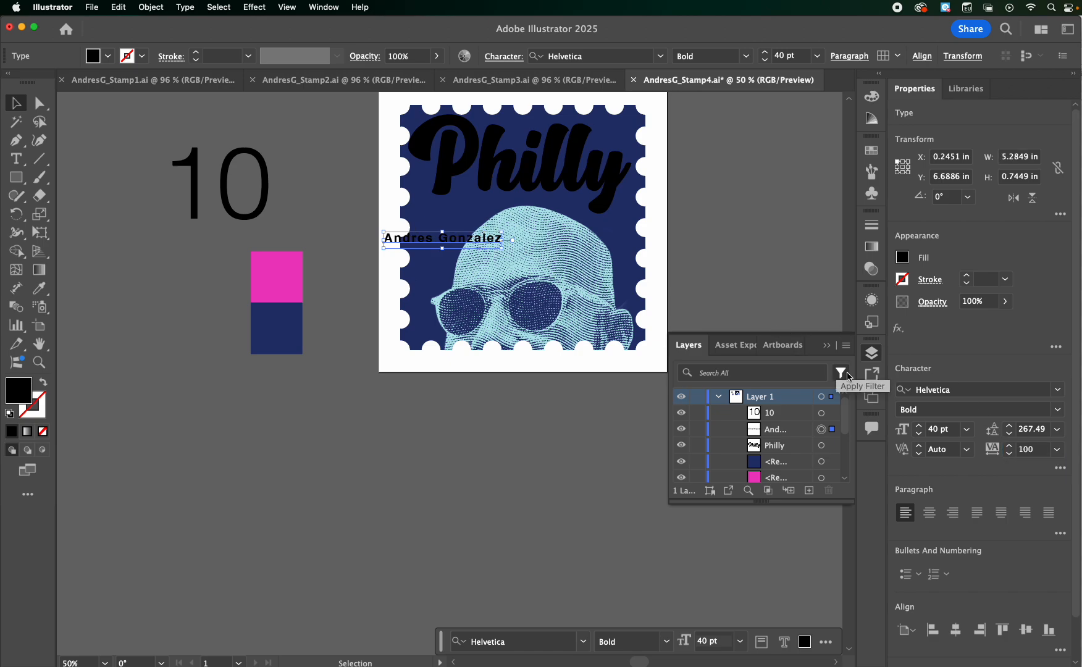
click(1038, 449)
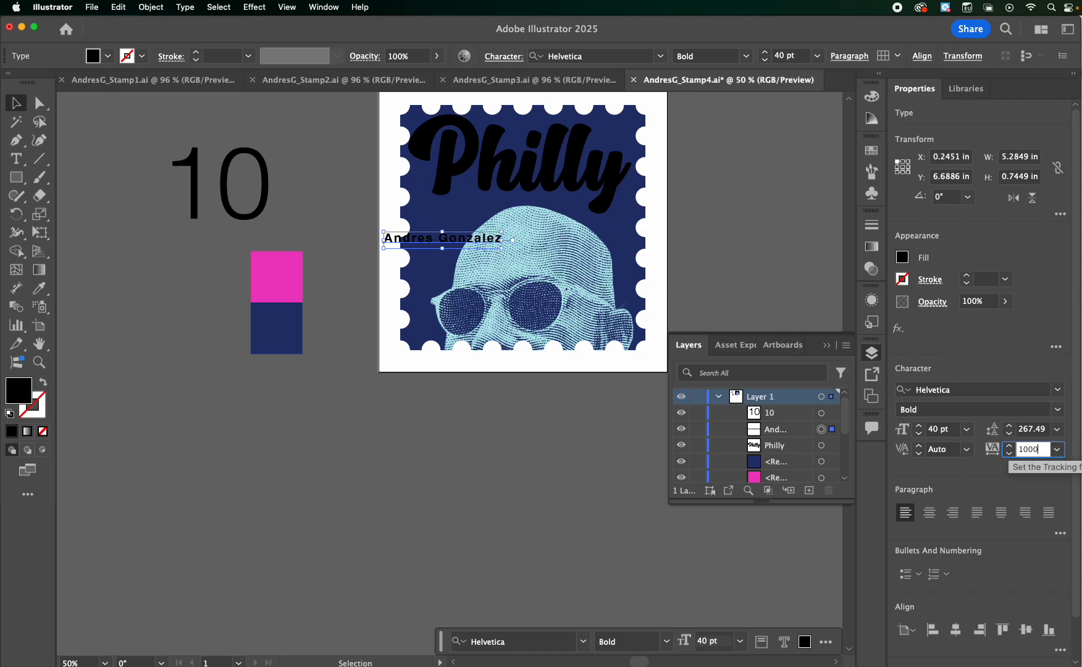
text(0)
key(Return)
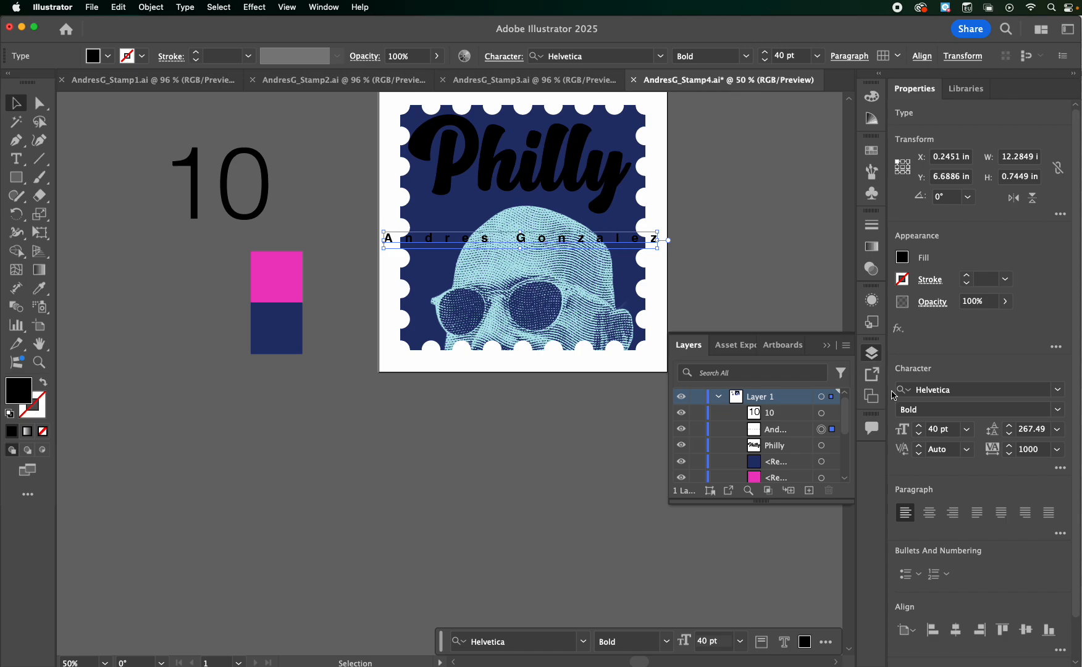
Set the tracking of the artist's name text to 800
double_click(1040, 449)
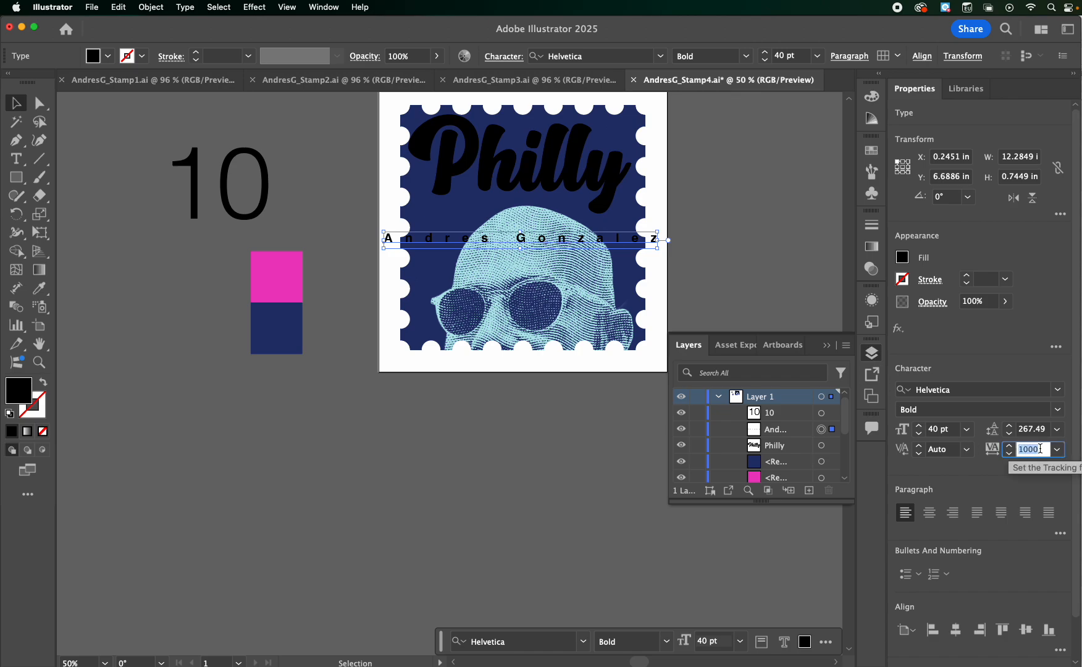
key(Return)
key(Return)
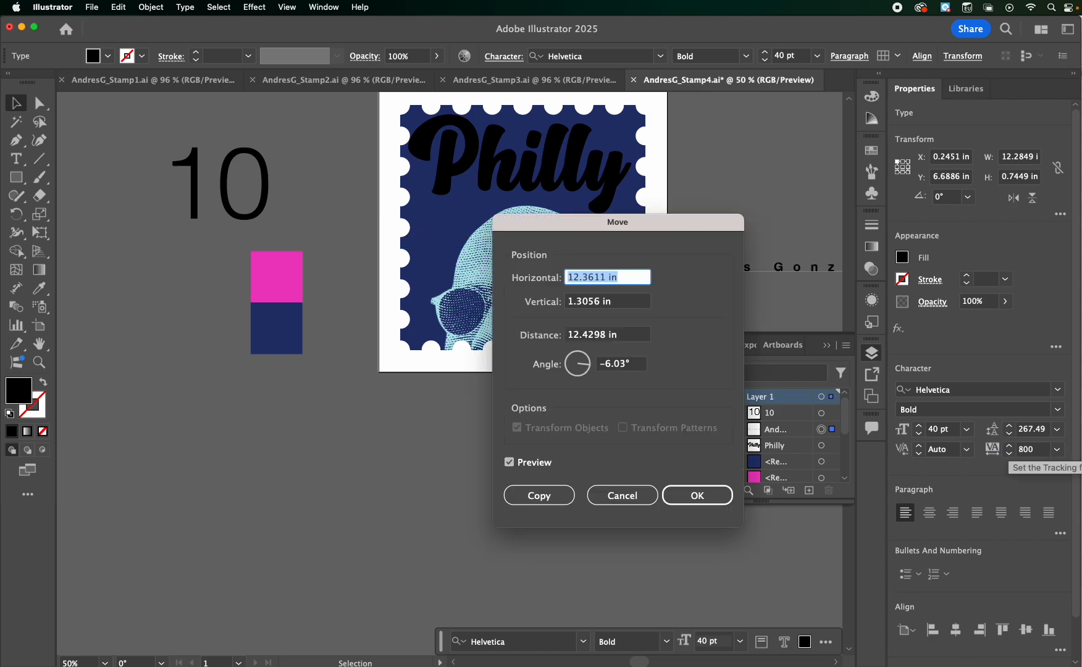
click(622, 495)
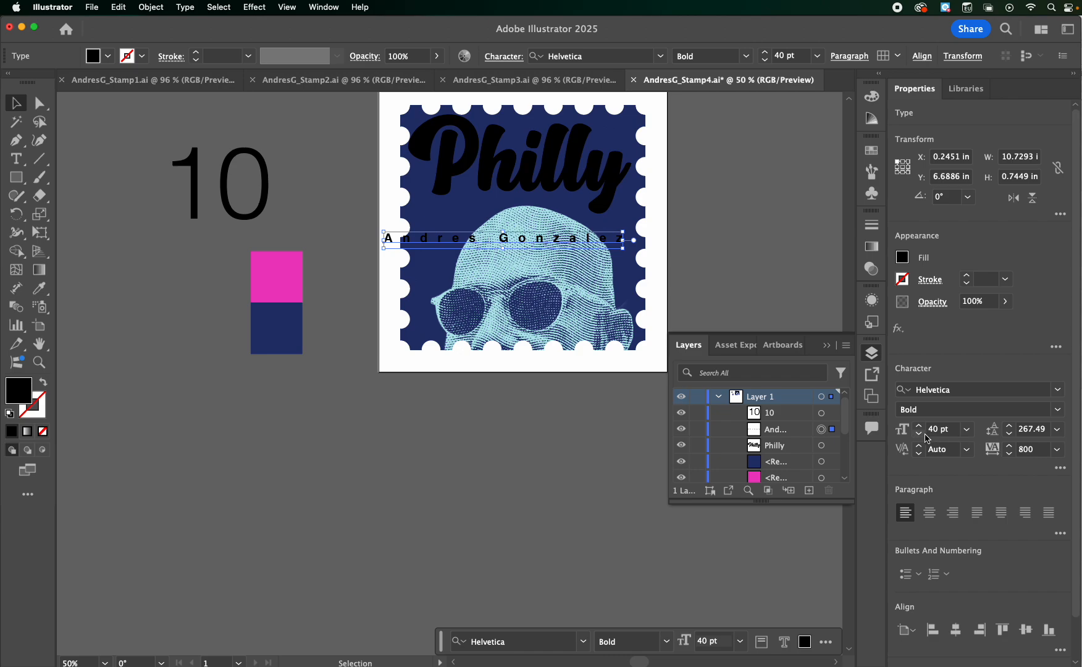
Reduce the artist's name text to 24 pt, rotate it 90° and place it vertically along the stamp's upper right edge
click(920, 440)
click(920, 440)
click(920, 440)
click(919, 440)
click(920, 440)
click(920, 440)
click(920, 440)
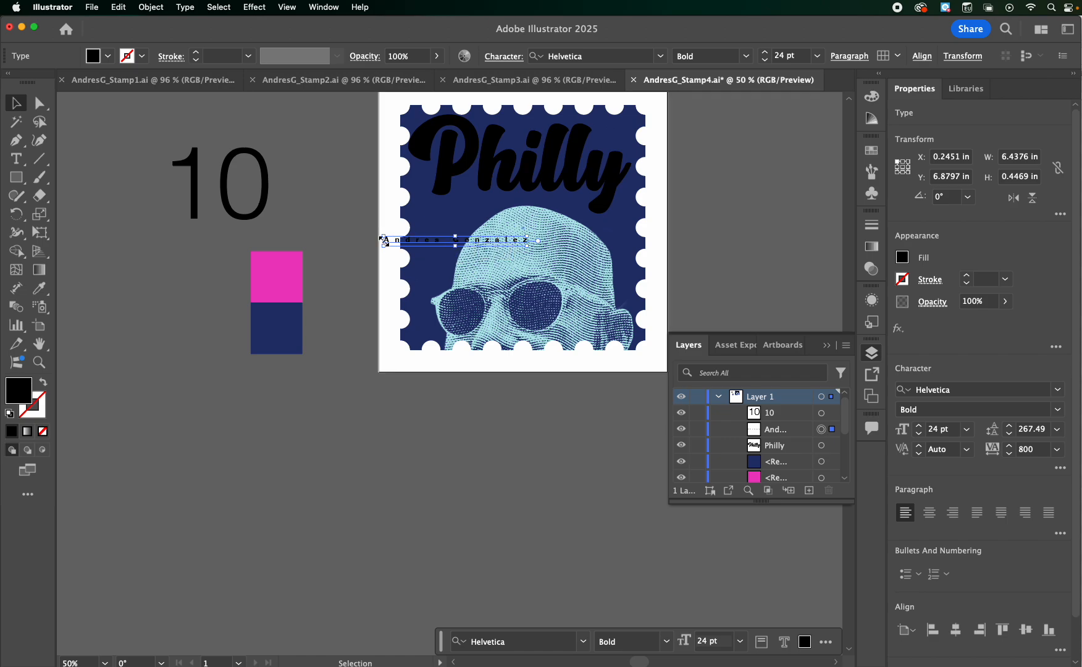
drag(379, 232, 630, 184)
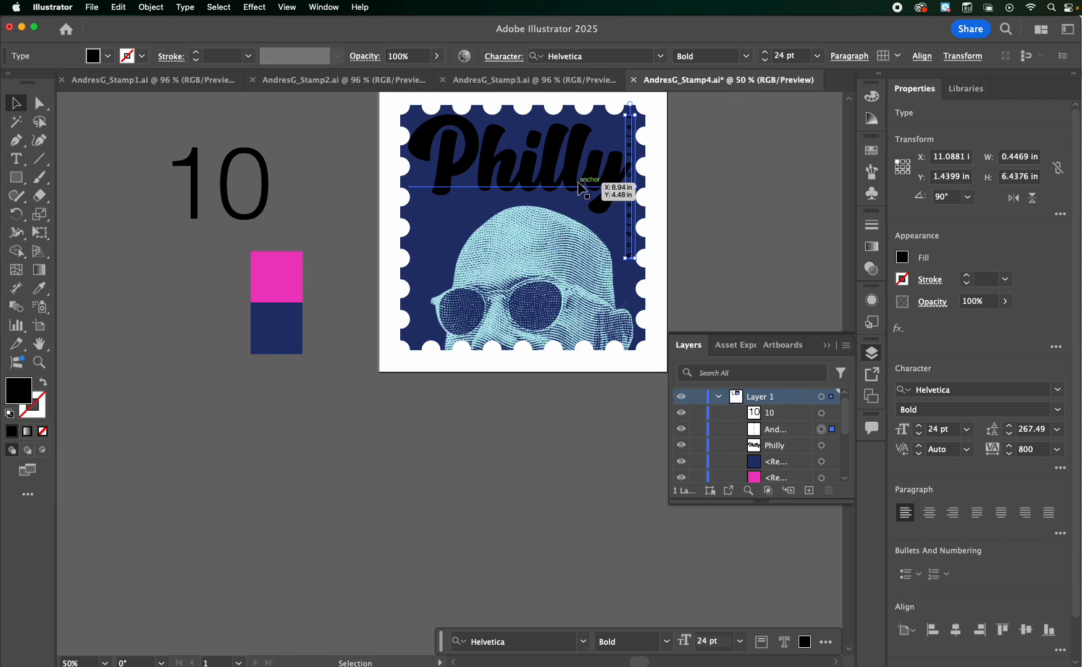
Nudge the "Philly" title down and scale it to about 9.65 by 6.1 in so it clears the artist's name
click(582, 188)
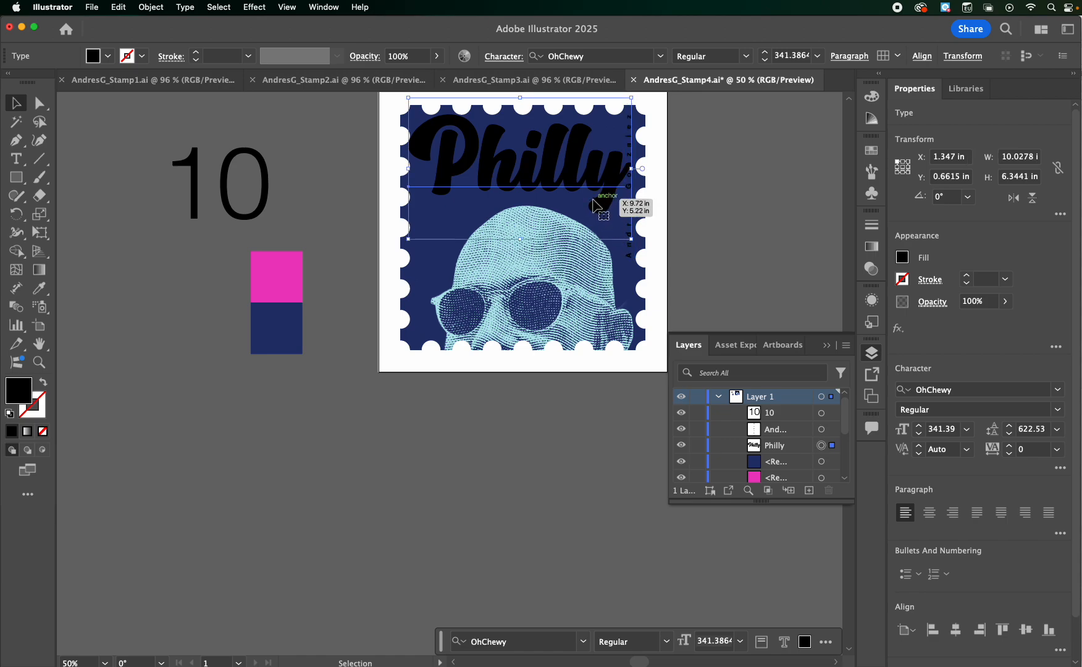
key(shift+Down)
key(shift+Down)
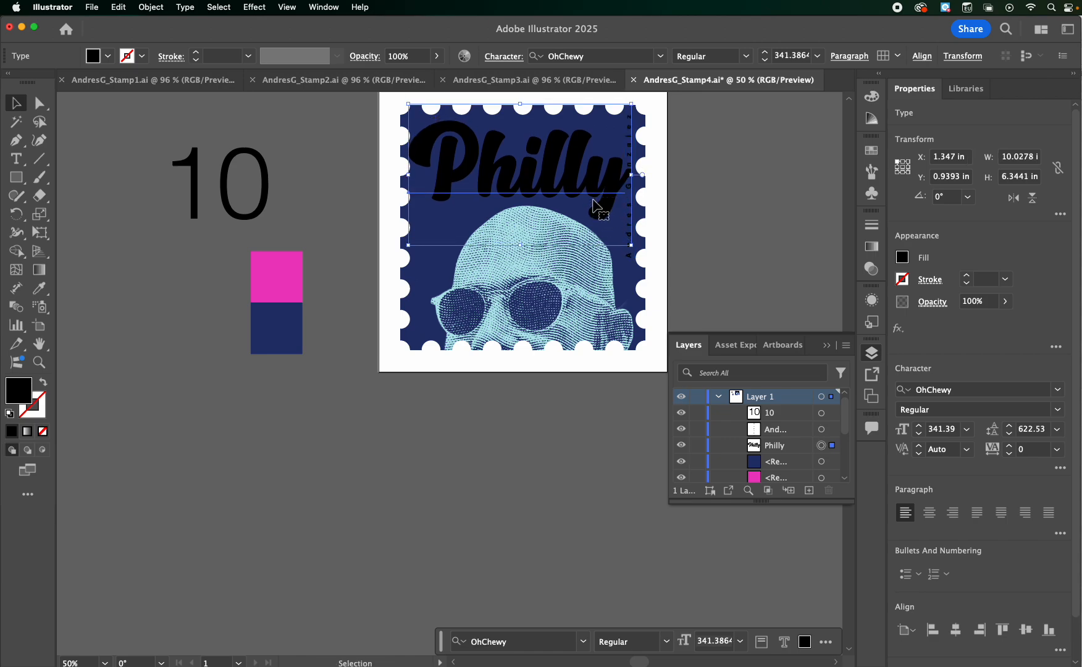
drag(631, 246, 627, 241)
Move the "10" closer to the stamp and change it to Helvetica Bold at 312 pt
drag(224, 203, 315, 232)
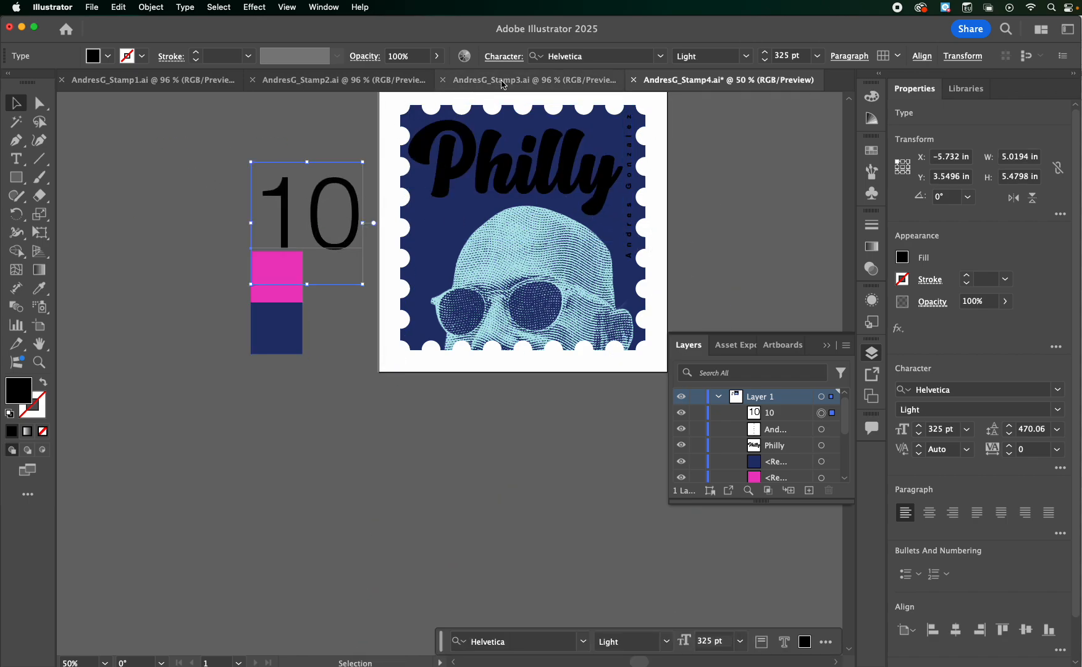
click(749, 59)
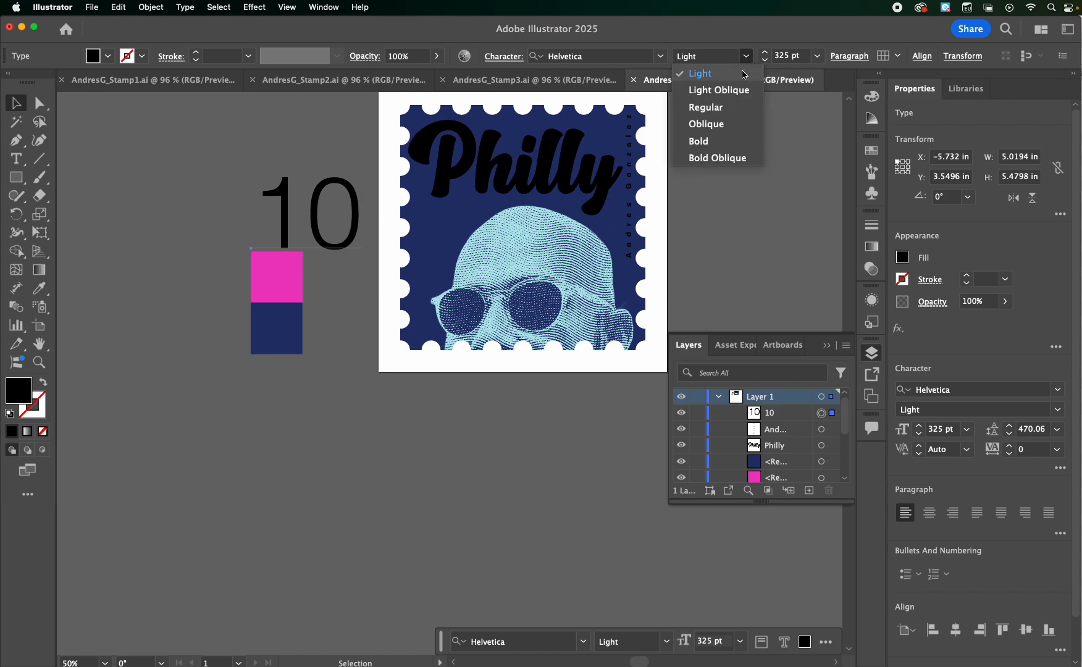
click(733, 139)
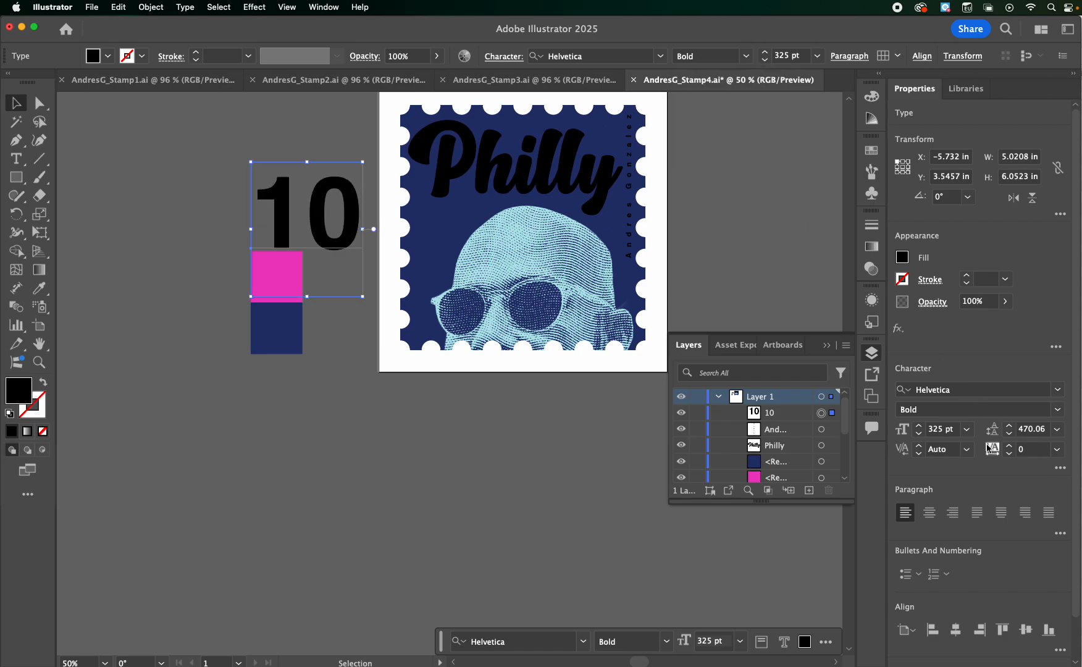
click(919, 437)
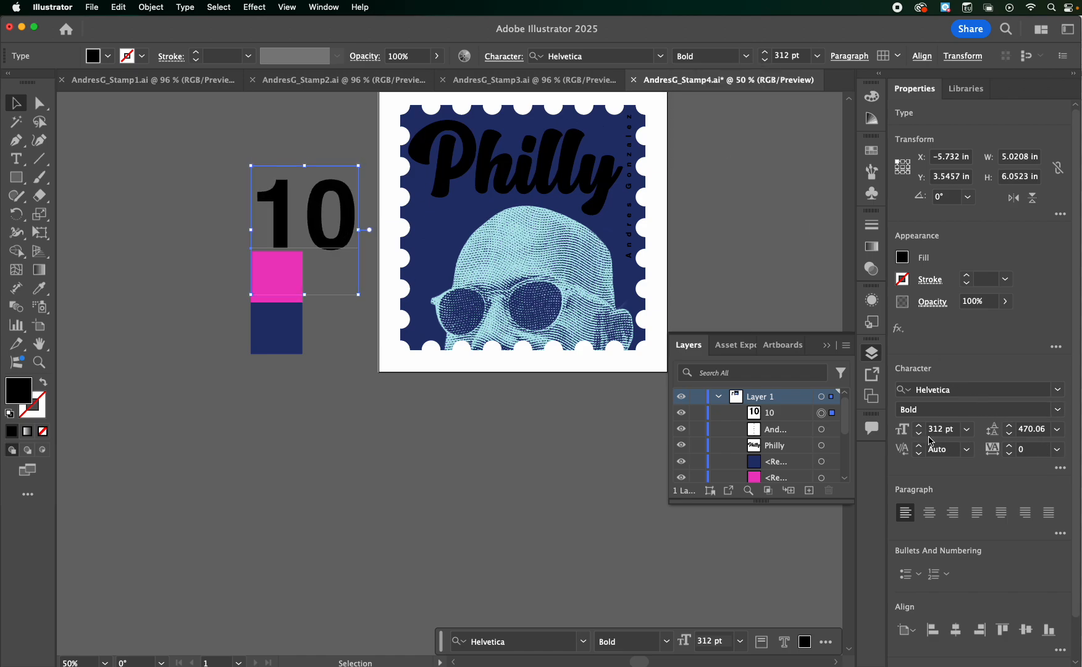
Tighten the tracking of the "10" to -100 and move it onto the stamp's left side below "Philly"
click(1036, 450)
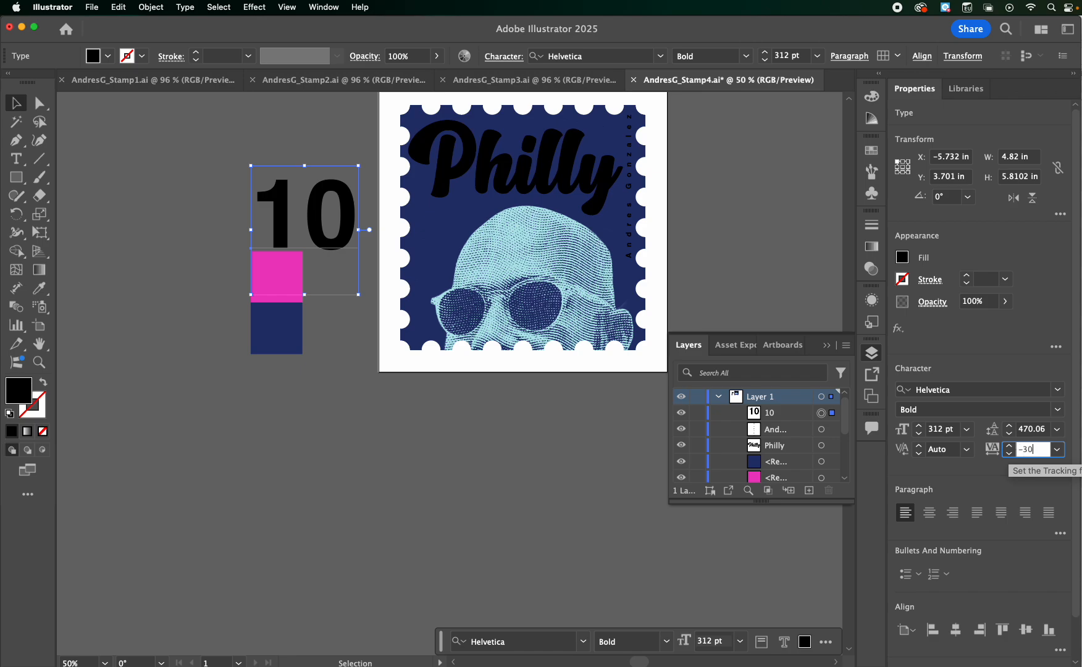
key(Return)
click(1031, 451)
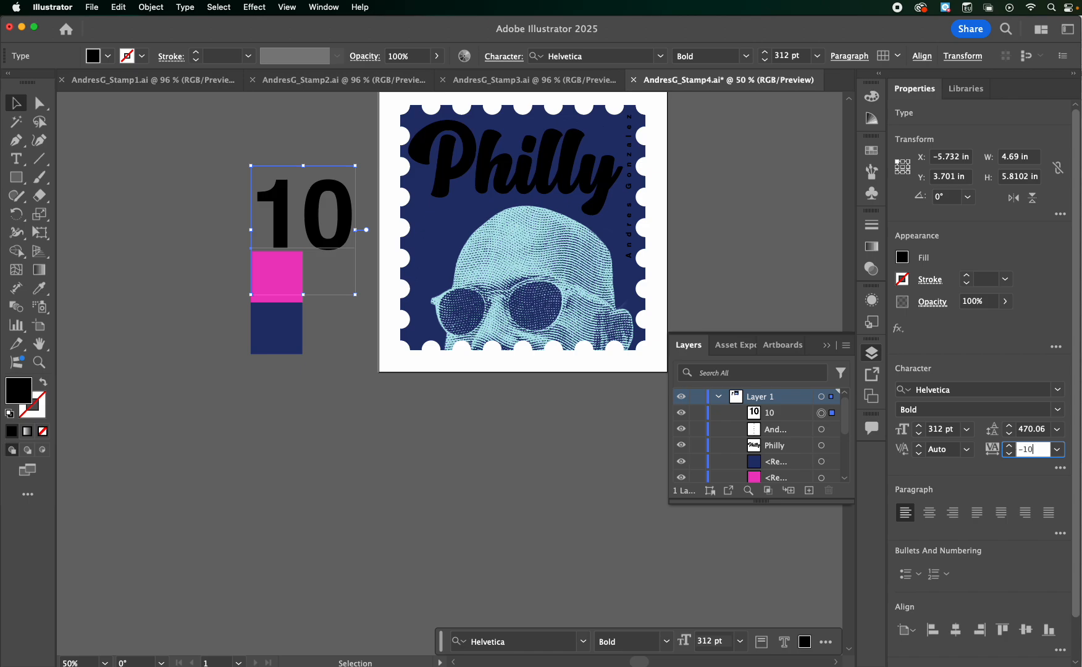
text(-100)
key(Return)
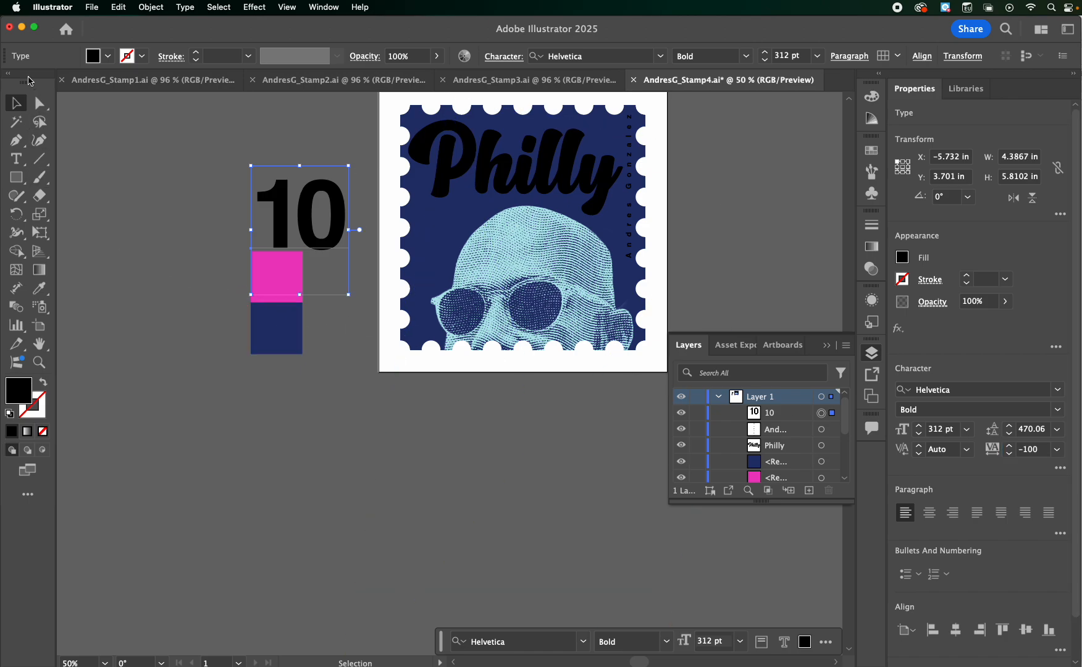
drag(273, 213, 412, 237)
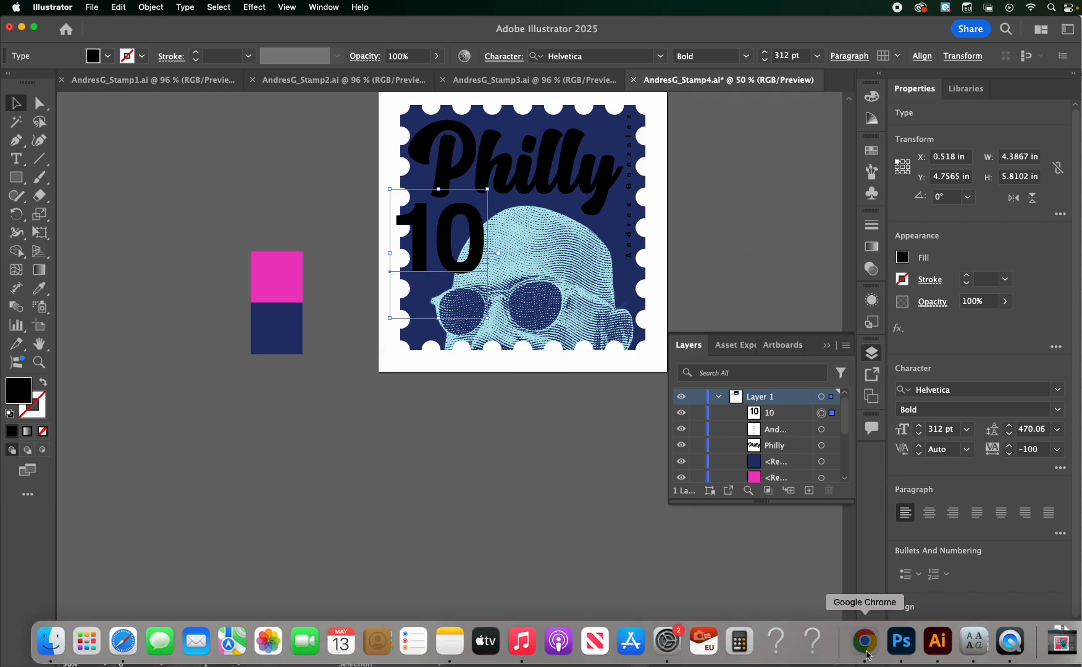
Switch to Google Chrome, search for "euro symbol" and copy the € sign
click(863, 648)
click(133, 27)
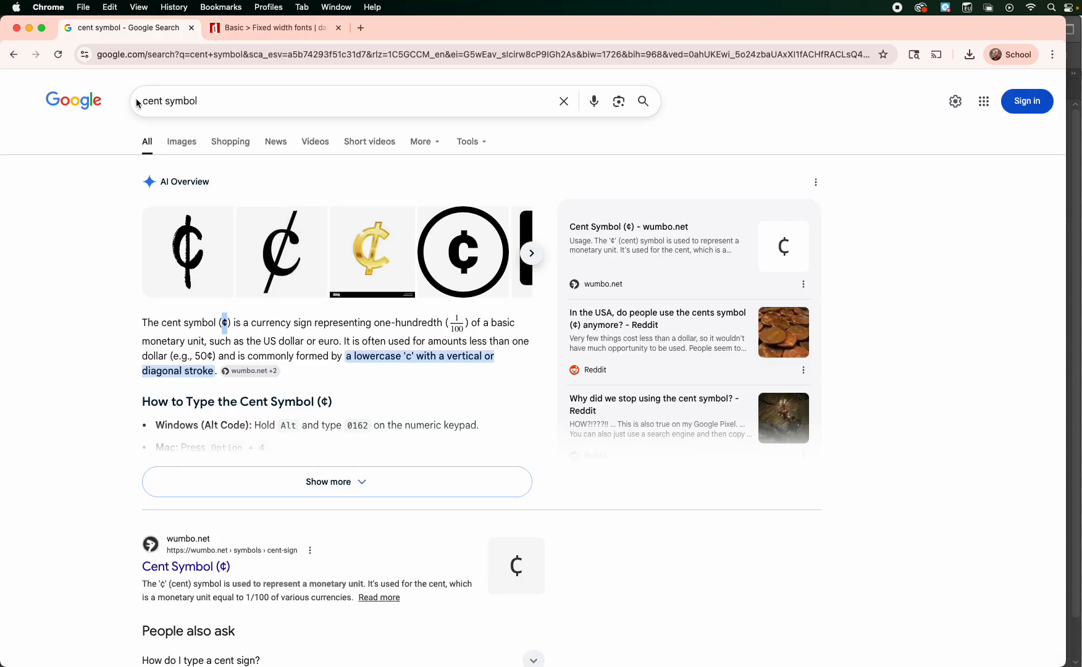
double_click(163, 100)
text(euro)
key(Return)
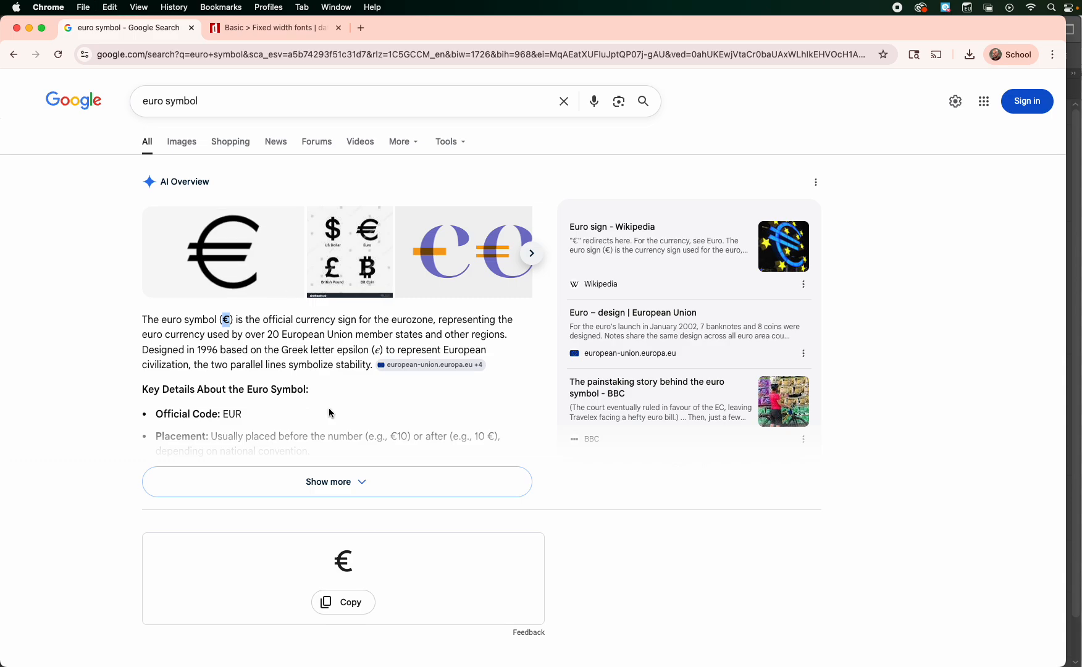
mouse_move(840, 650)
Switch back to Adobe Illustrator and paste the € sign after the "10" on the stamp
click(938, 643)
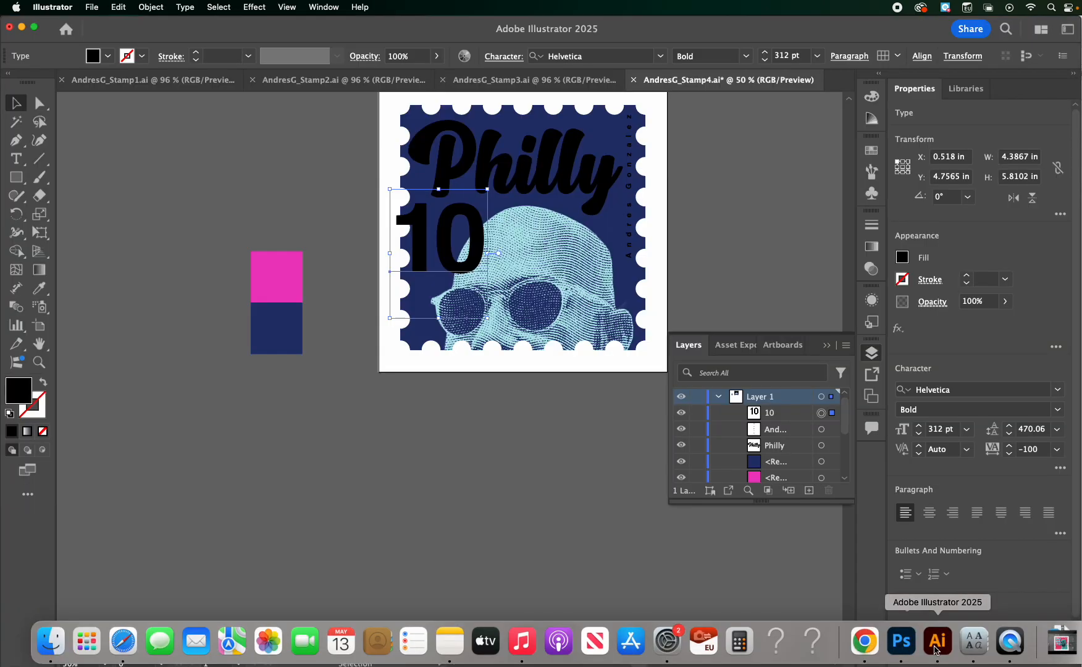
double_click(481, 239)
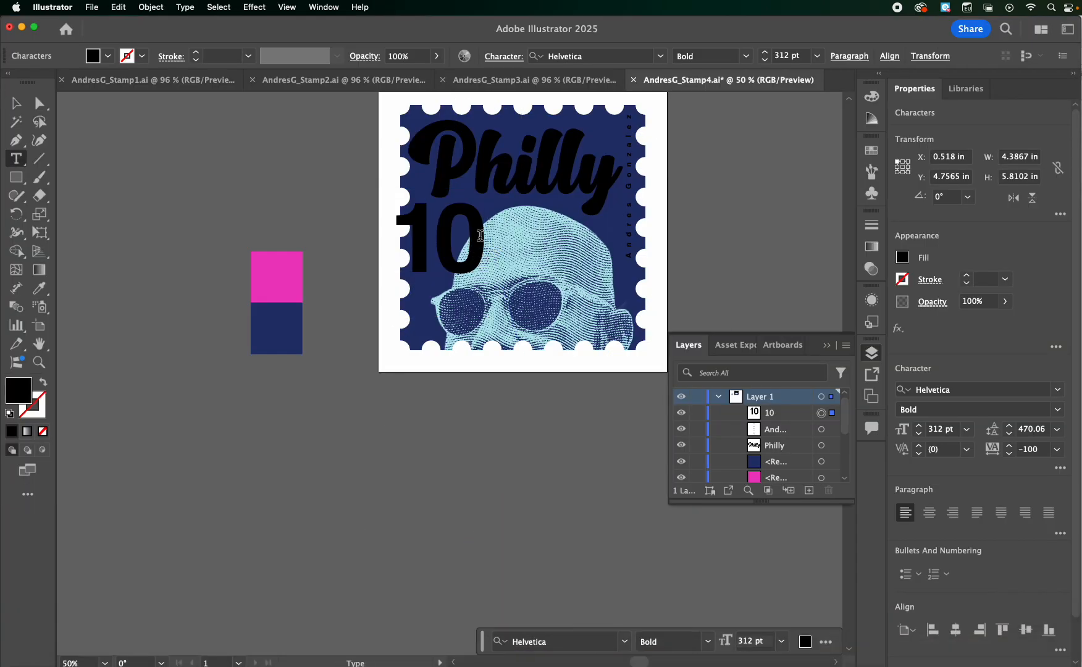
text(€)
Set only the € character in the value text to 100 pt
drag(492, 240, 533, 245)
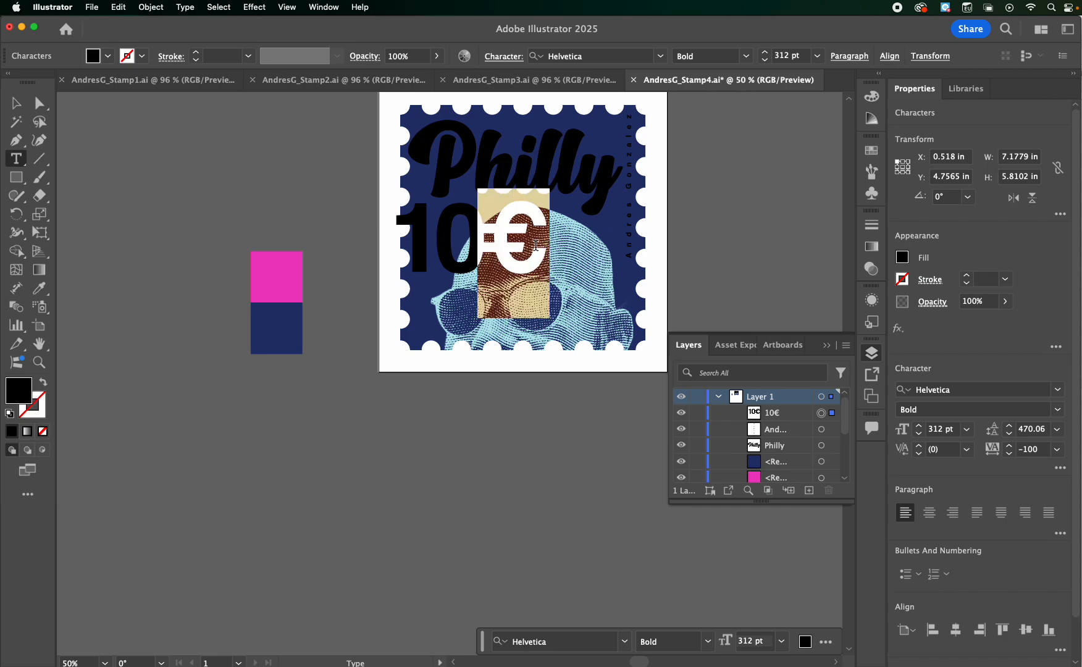
click(951, 431)
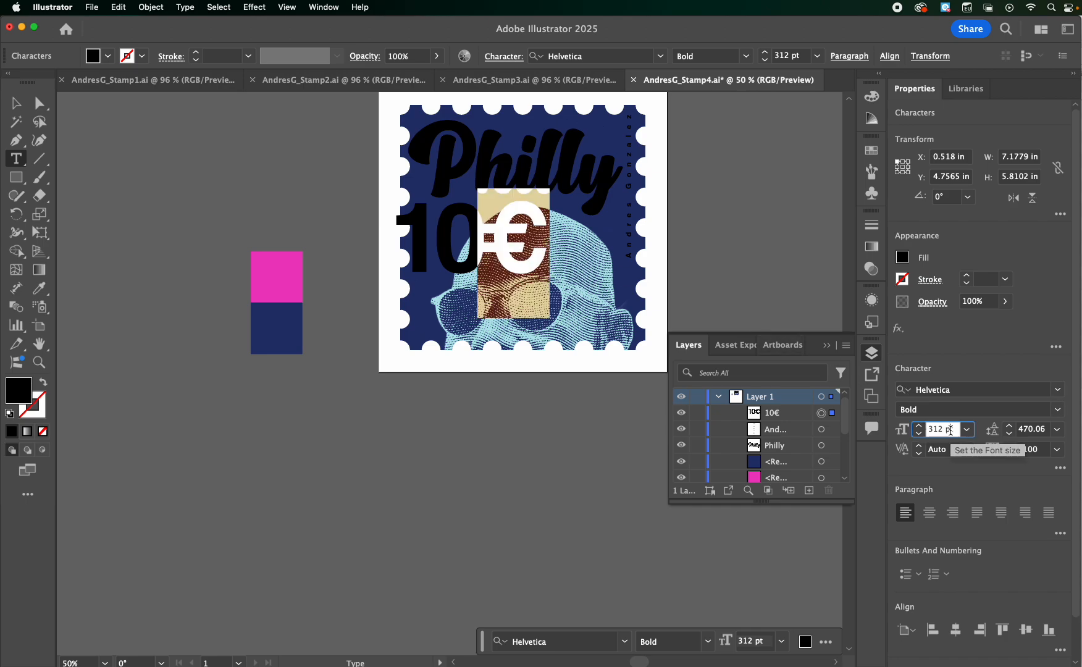
key(super+a)
text(100)
key(Return)
click(18, 105)
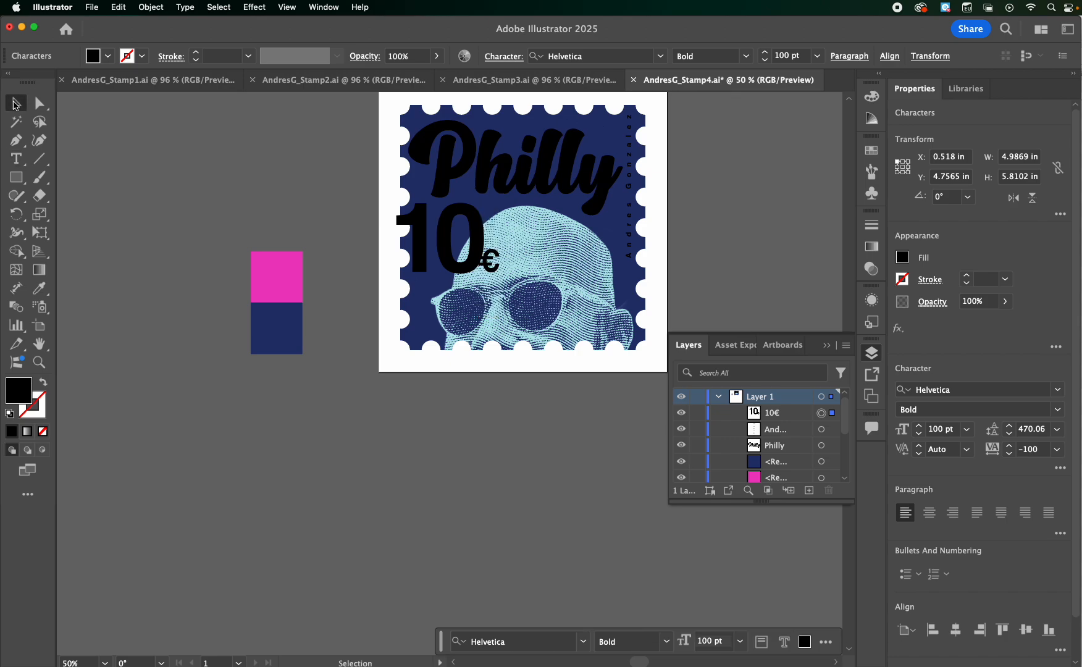
click(59, 147)
Scale down the "10€" text, rotate it 90° and place it along the stamp's left edge below "Philly"
drag(457, 249, 455, 263)
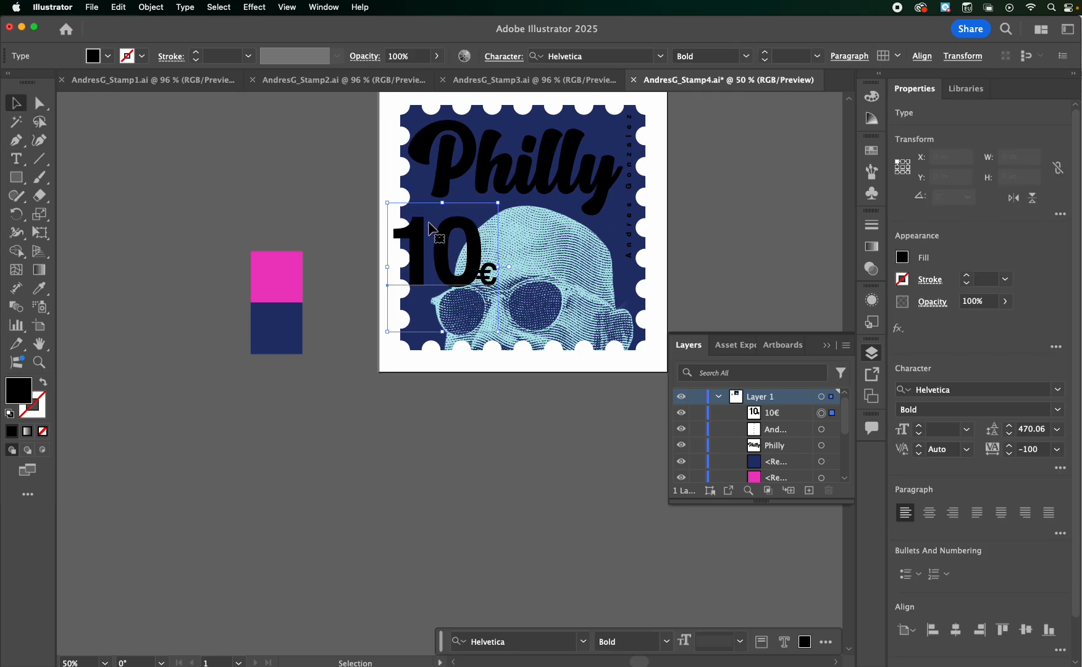
drag(384, 197, 434, 346)
key(super+z)
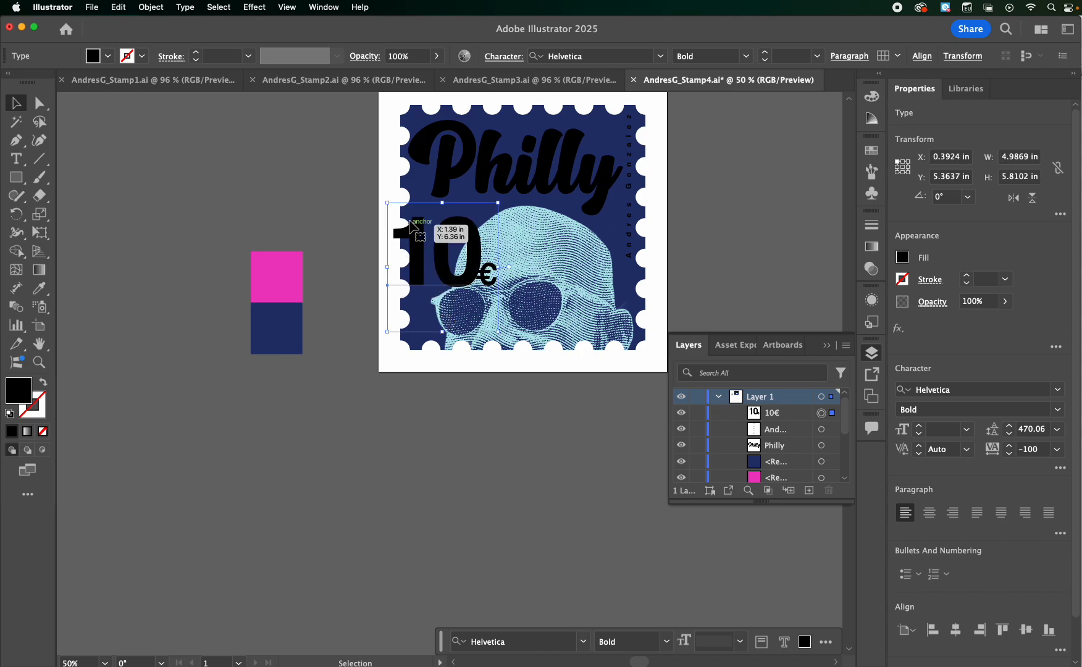
drag(384, 197, 433, 238)
drag(487, 271, 435, 264)
Insert a space between the "10" and the € sign in the rotated value text
double_click(441, 225)
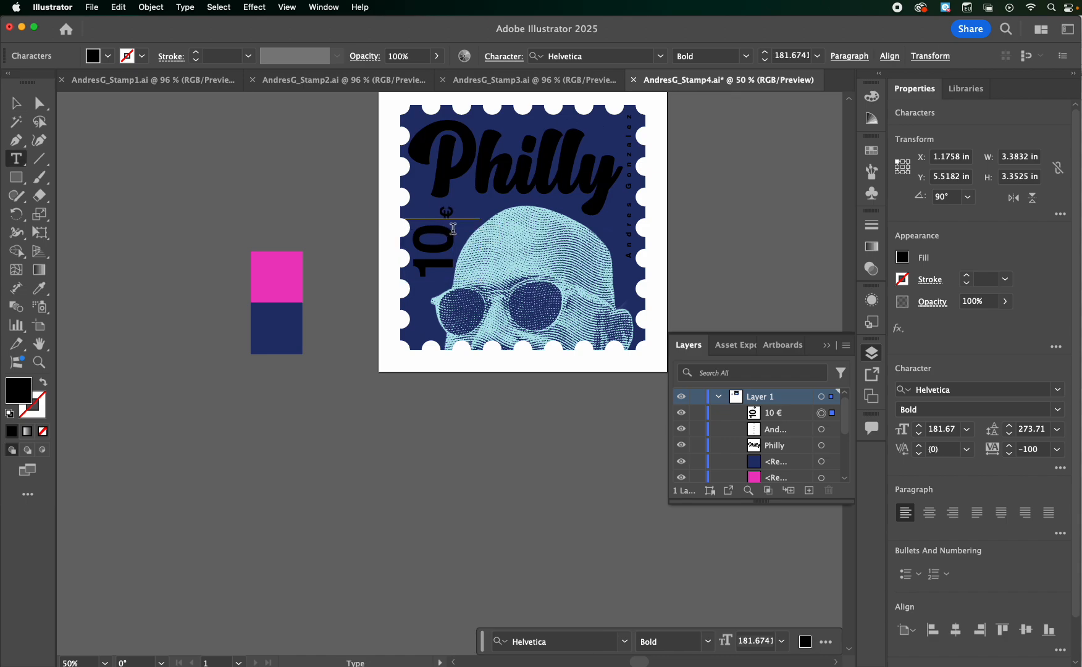
key(Escape)
click(215, 128)
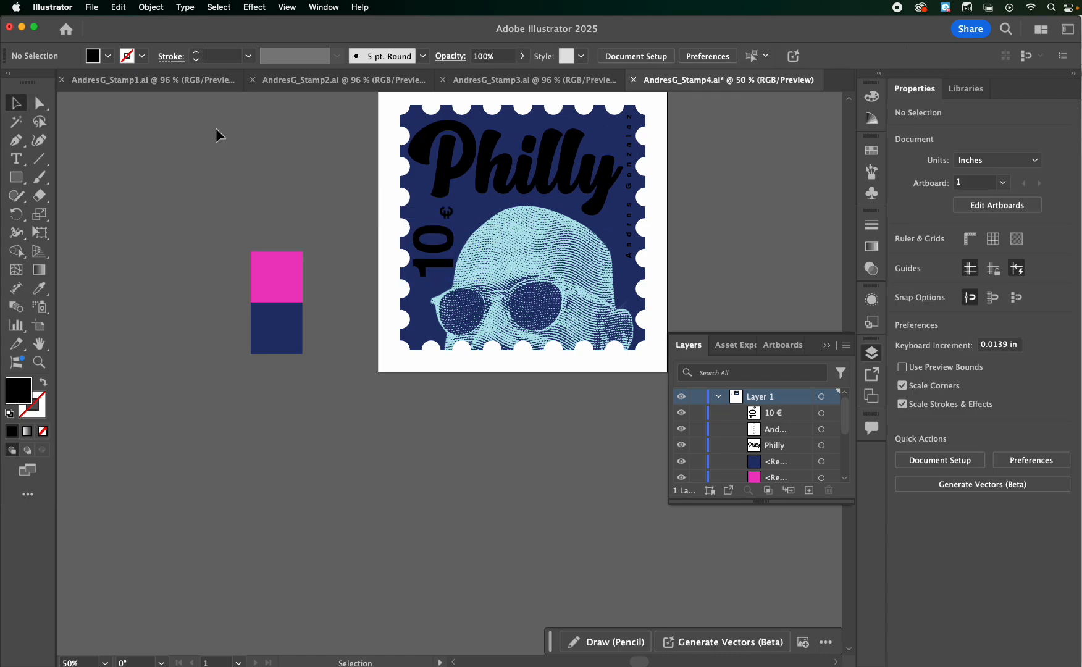
Change the fill of the pink swatch square beside the stamp to lime green ceff00
click(281, 281)
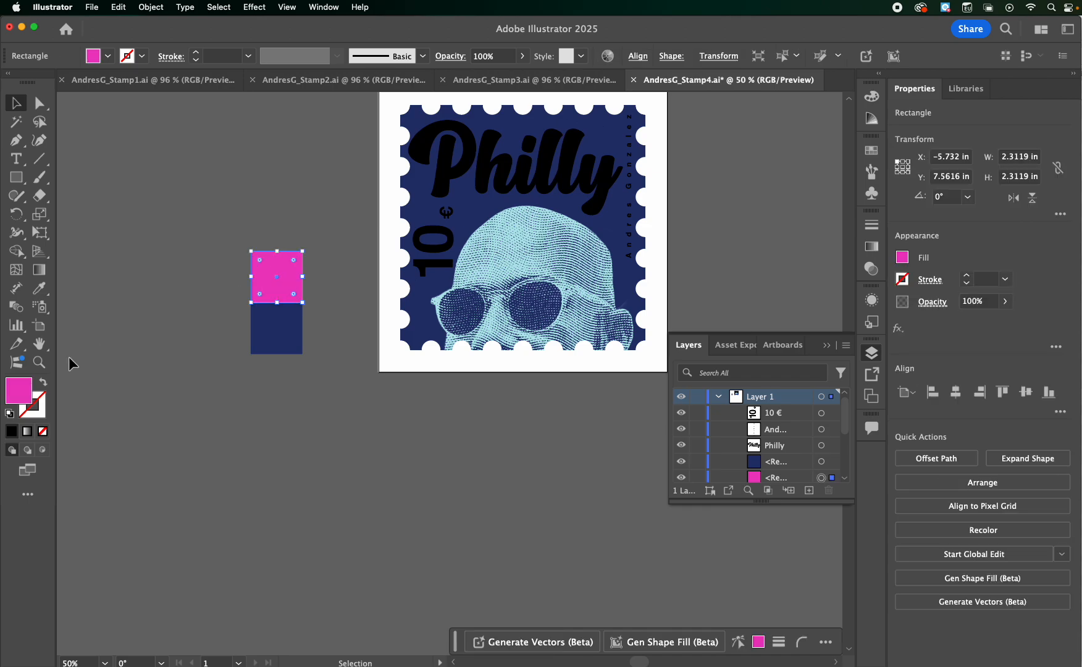
double_click(27, 384)
click(288, 368)
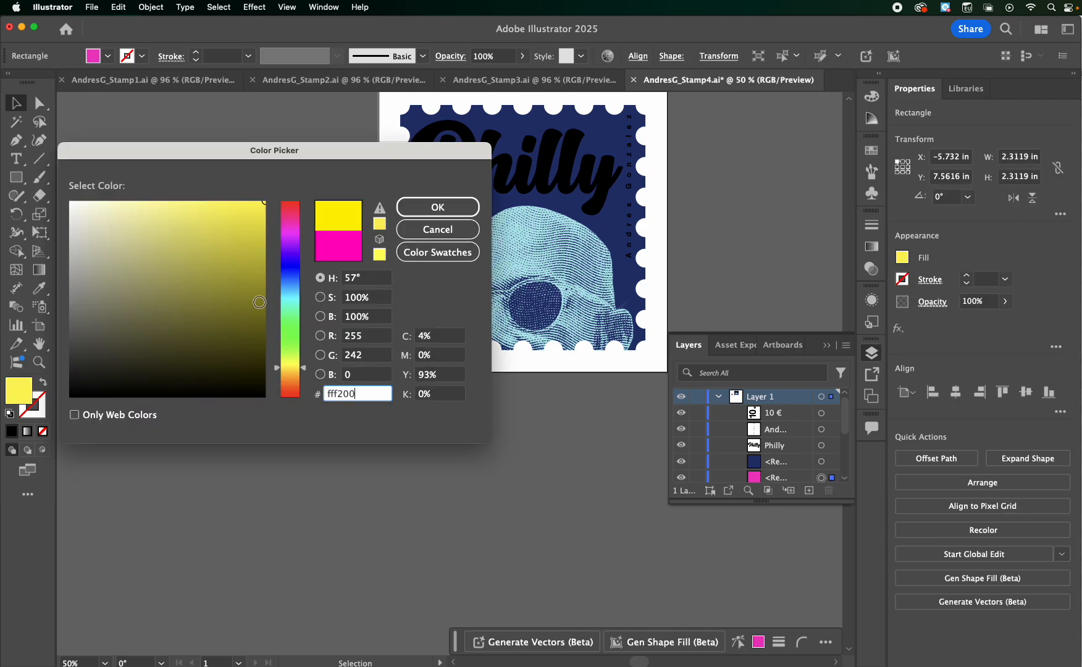
click(288, 359)
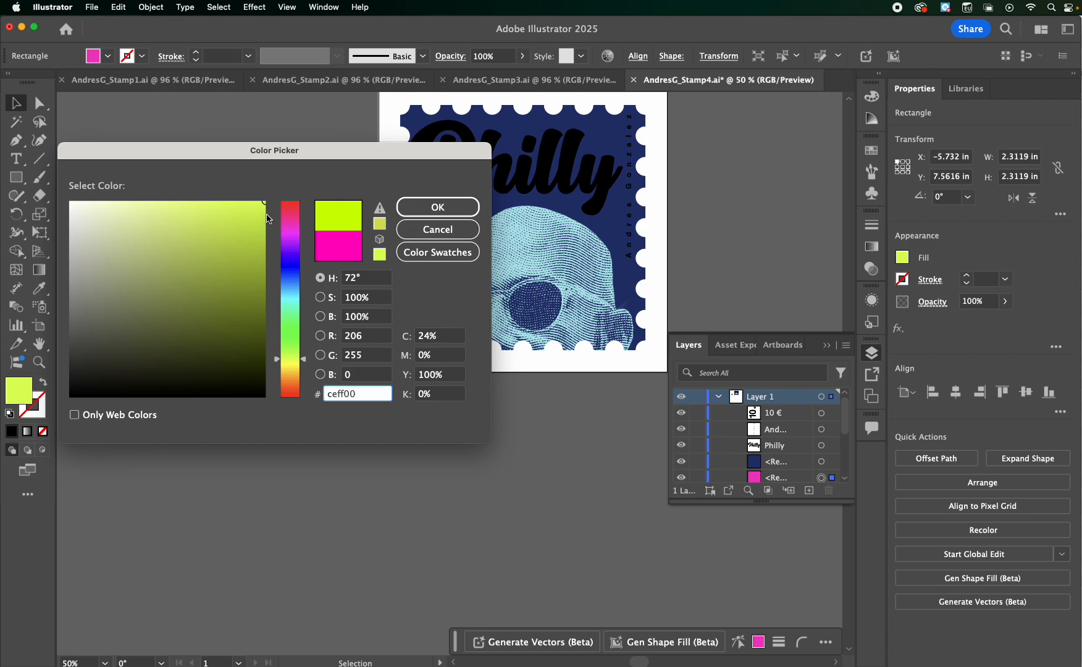
click(448, 207)
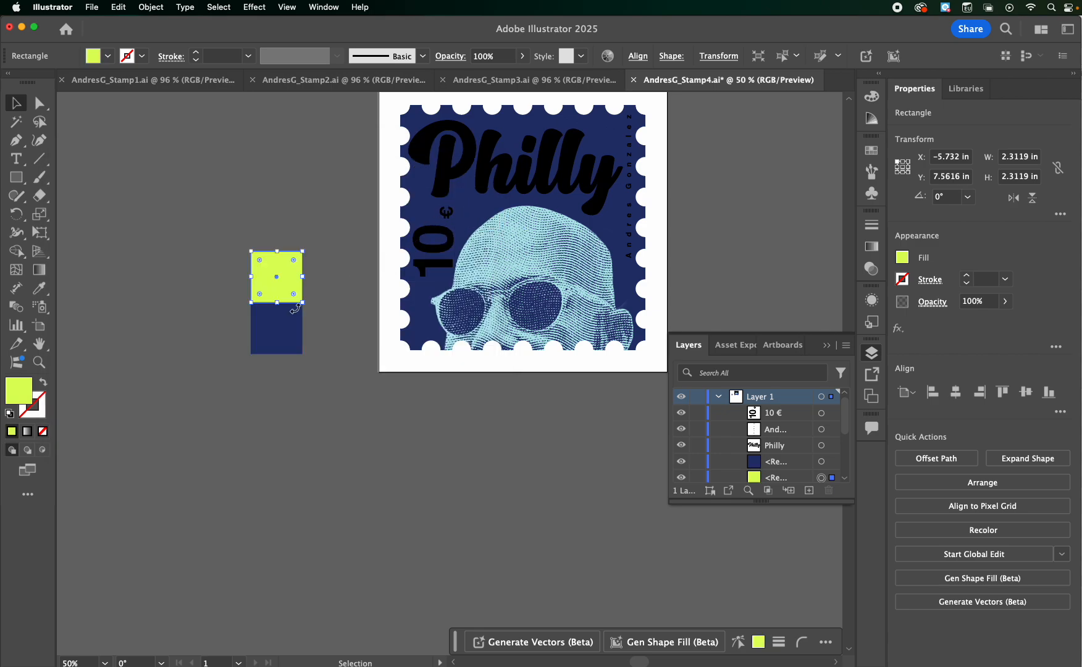
Fill the "Philly" title with the lime green sampled from the swatch square using the Eyedropper
click(270, 336)
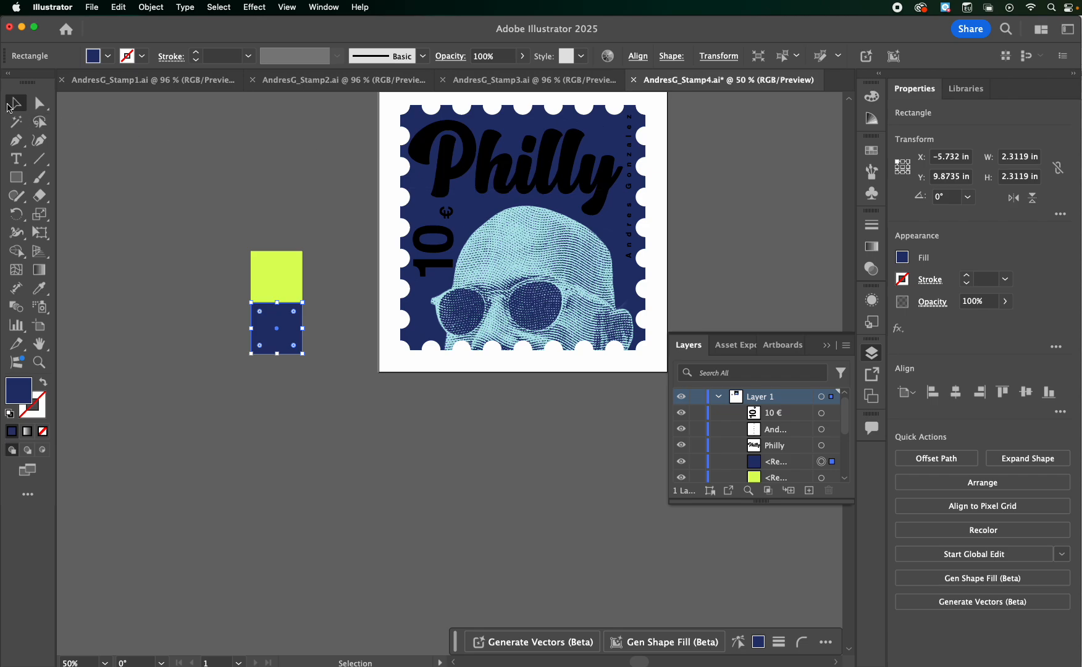
click(524, 152)
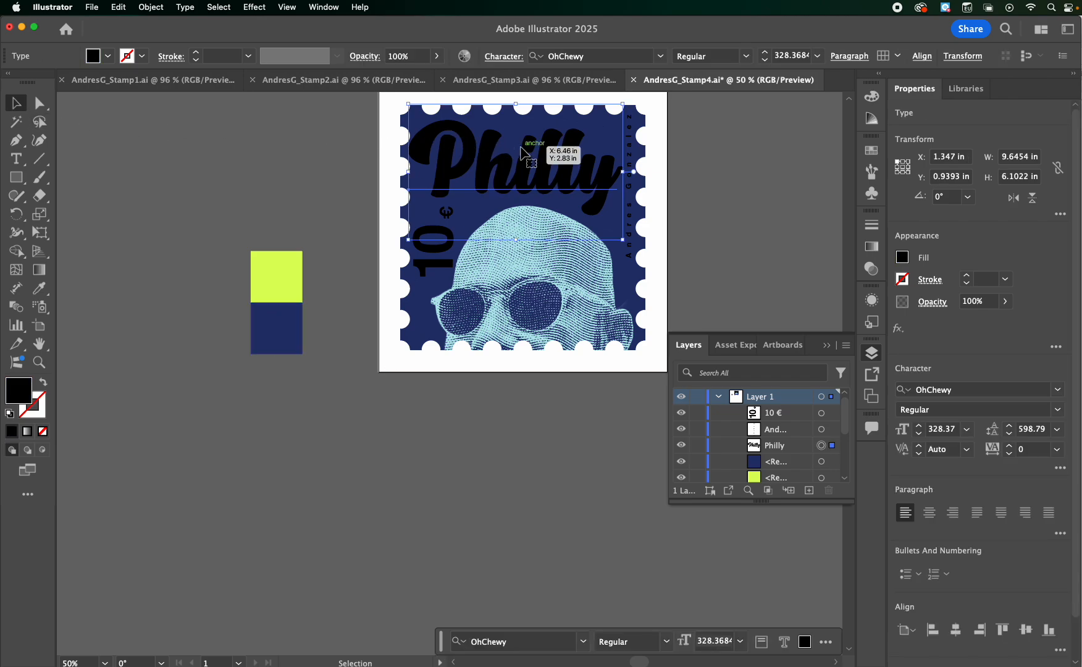
click(40, 289)
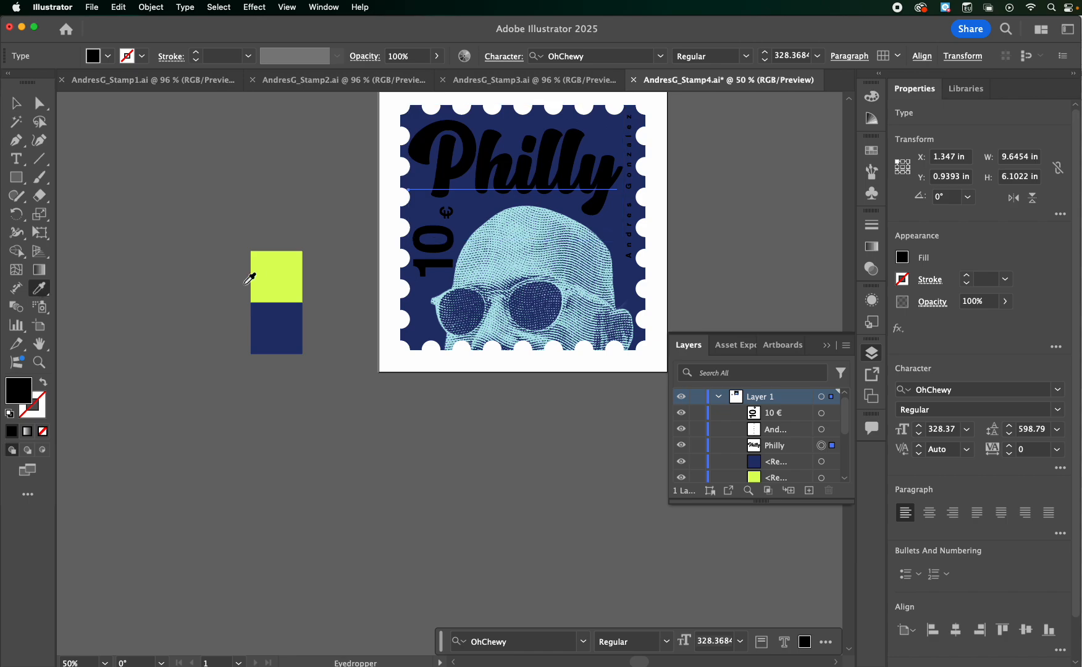
click(283, 281)
Fill the "10 €" text with the lime green sampled from the swatch square using the Eyedropper
click(16, 105)
click(443, 272)
click(39, 288)
click(288, 274)
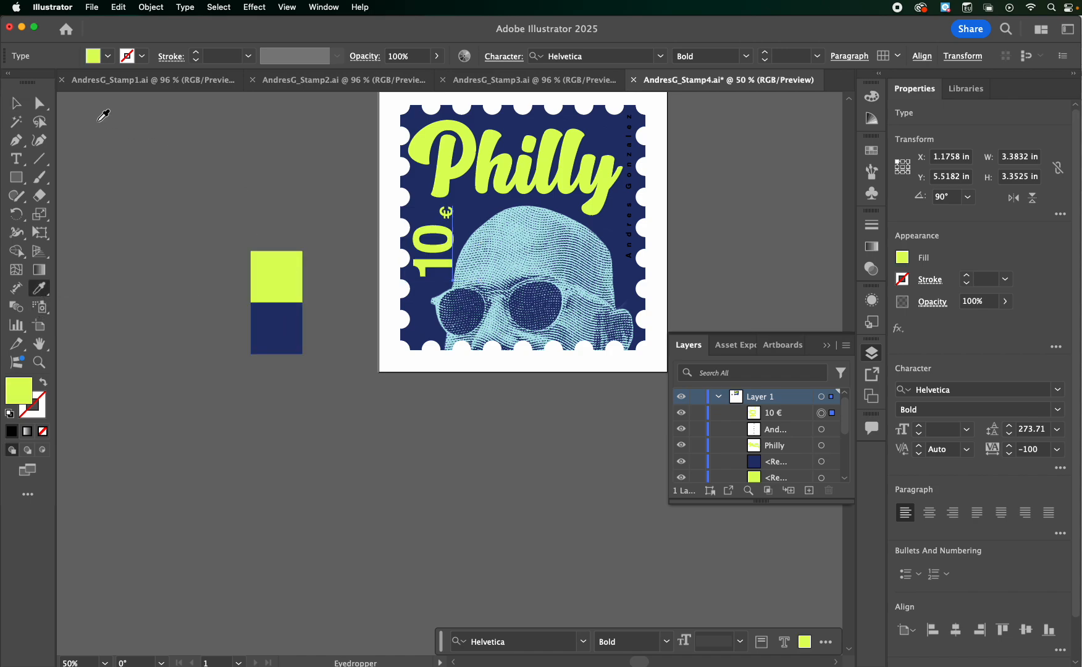
click(13, 102)
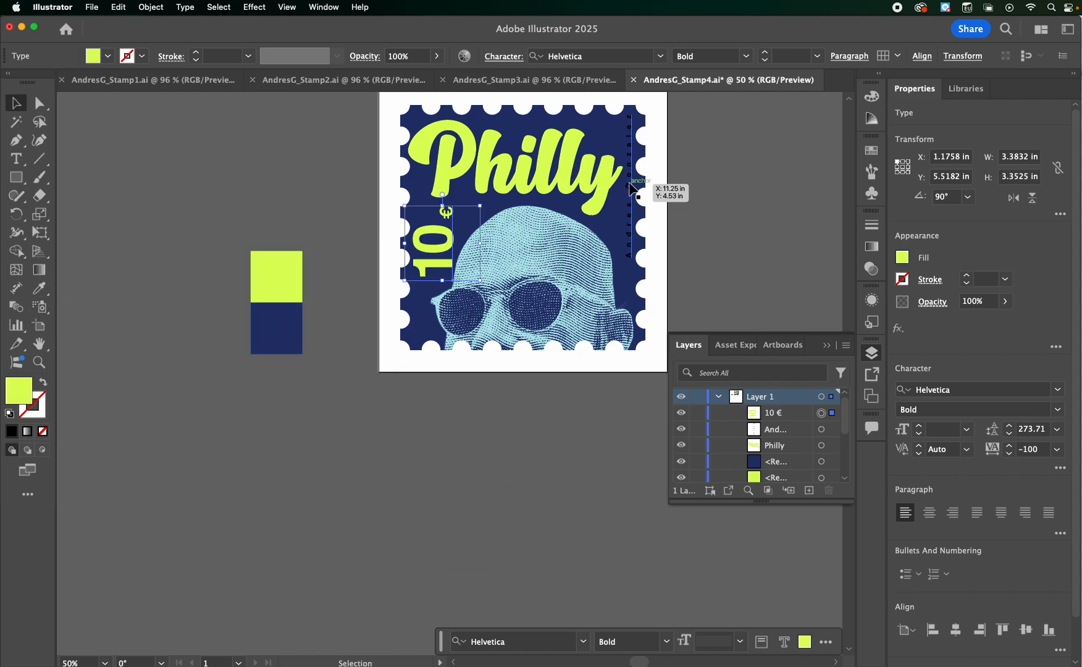
Fill the vertical artist's name text with the lime green sampled from the swatch square using the Eyedropper
click(631, 185)
click(39, 288)
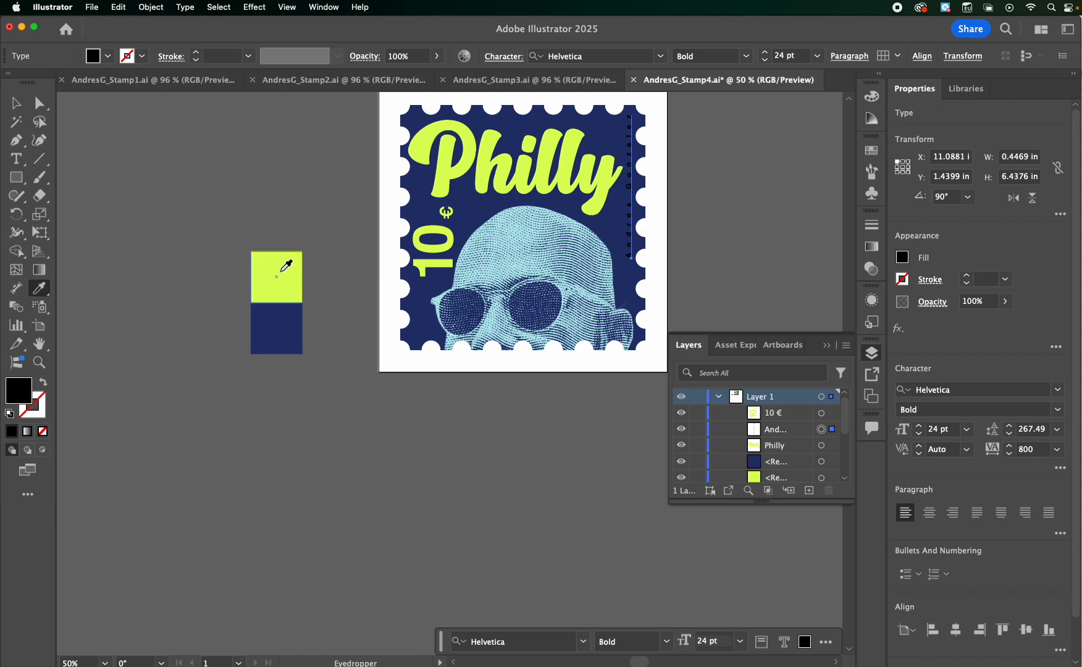
click(282, 272)
click(16, 102)
click(173, 216)
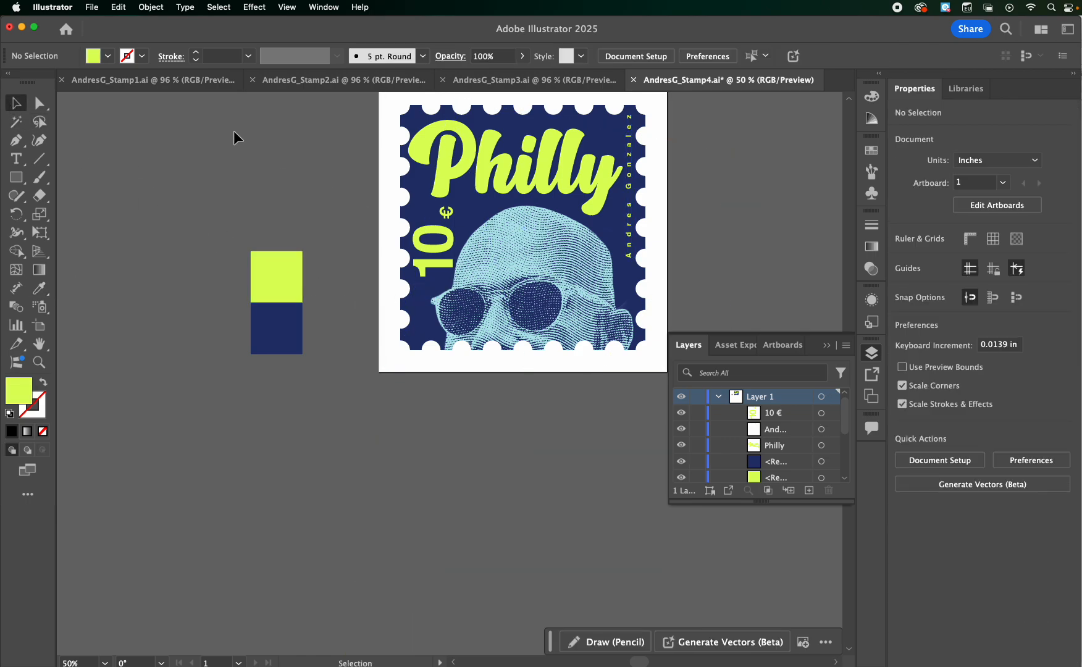
Duplicate the navy swatch square directly below the original and fill the copy with light aqua aff4f9
key(super+0)
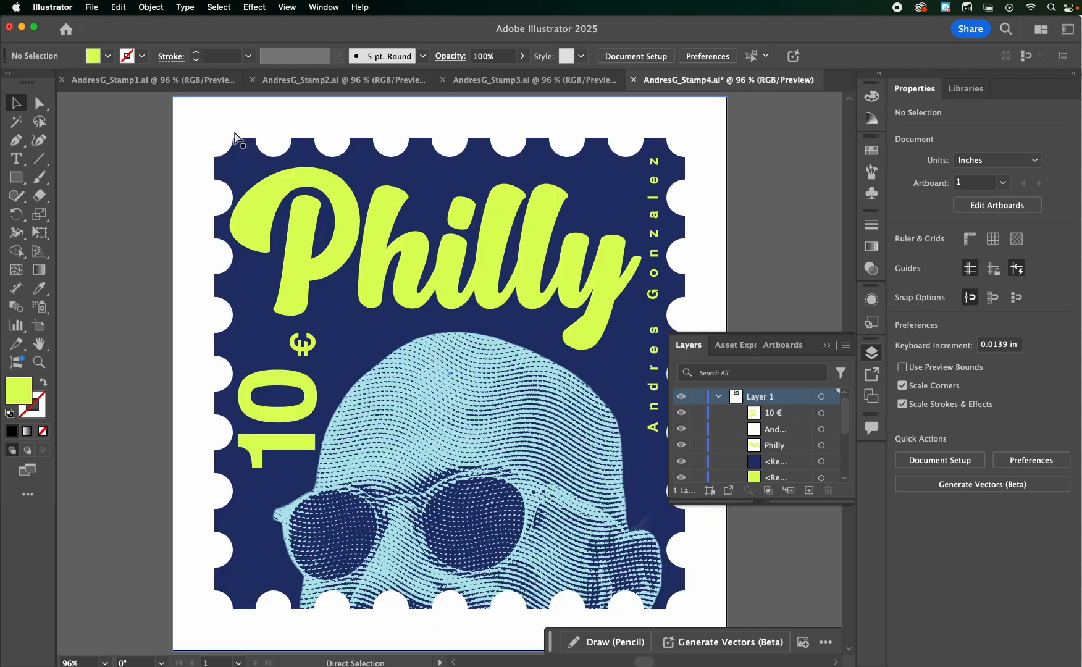
key(super+minus)
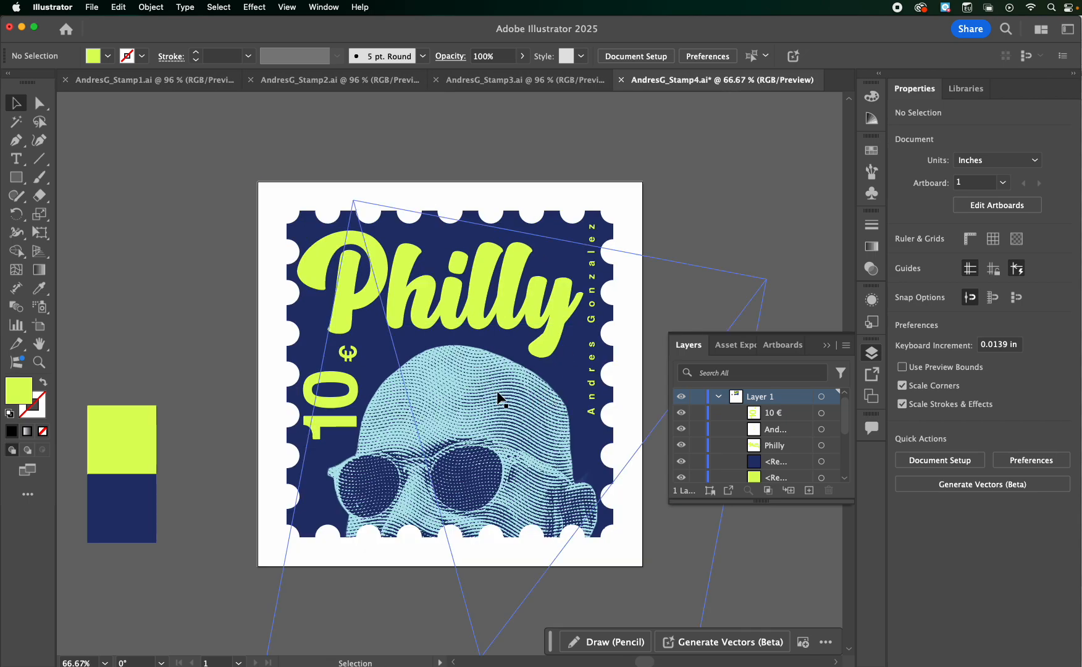
click(121, 513)
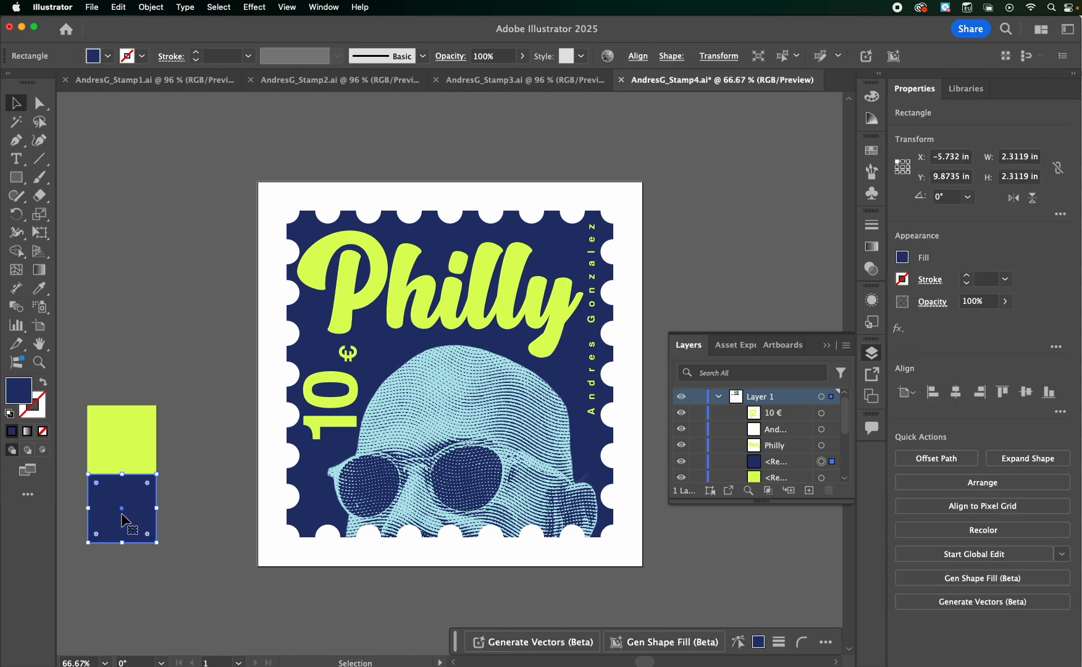
drag(121, 519, 124, 582)
double_click(19, 390)
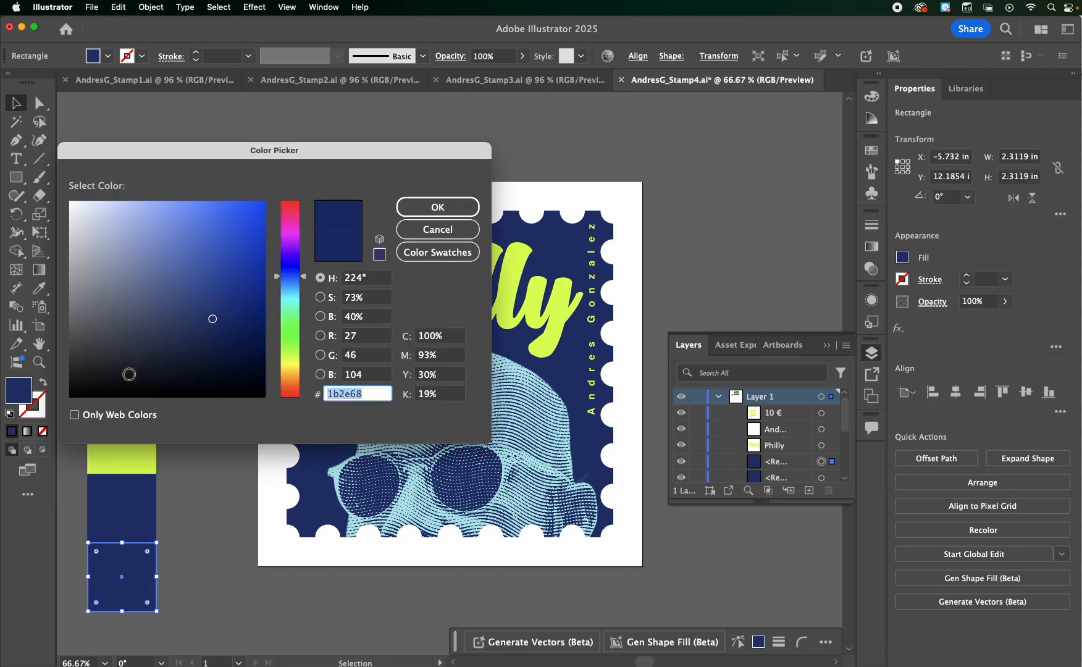
click(289, 297)
click(125, 205)
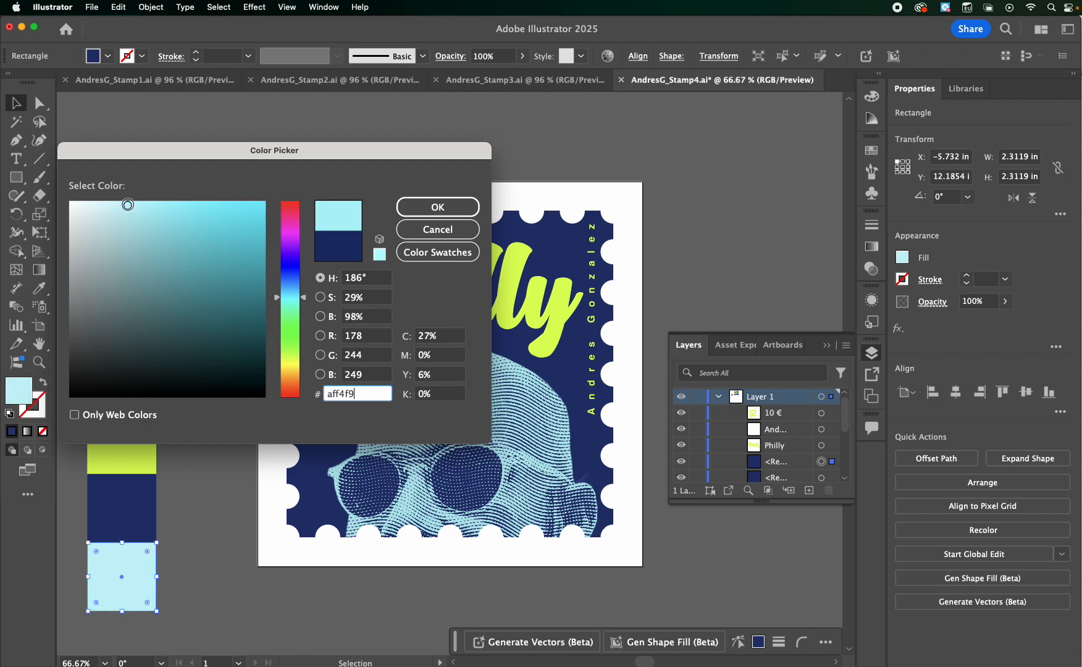
click(438, 207)
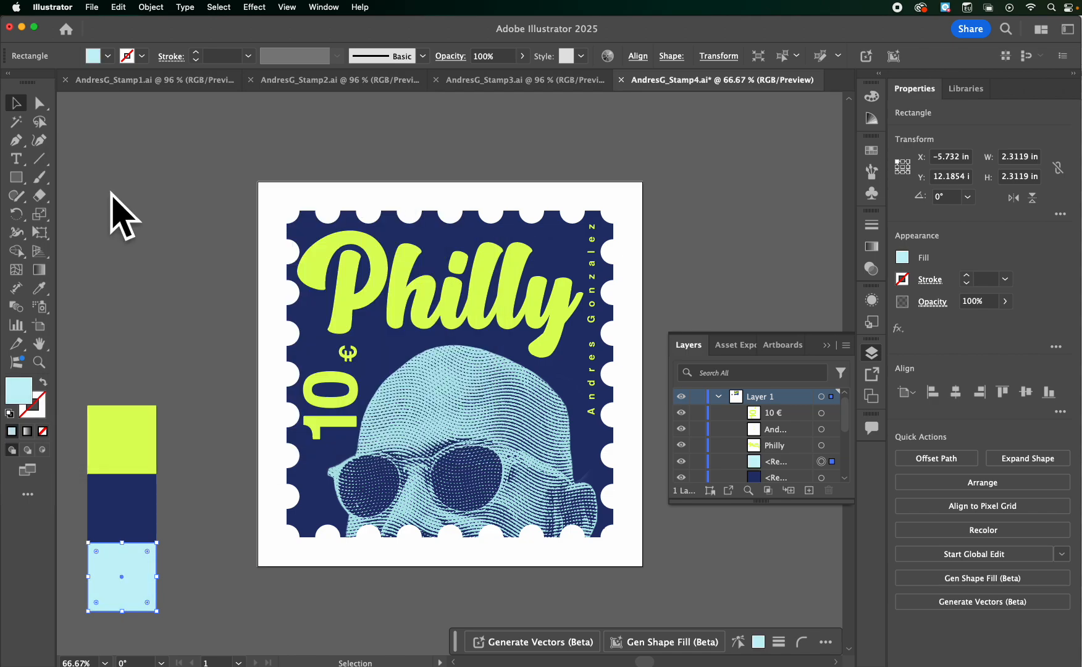
click(111, 201)
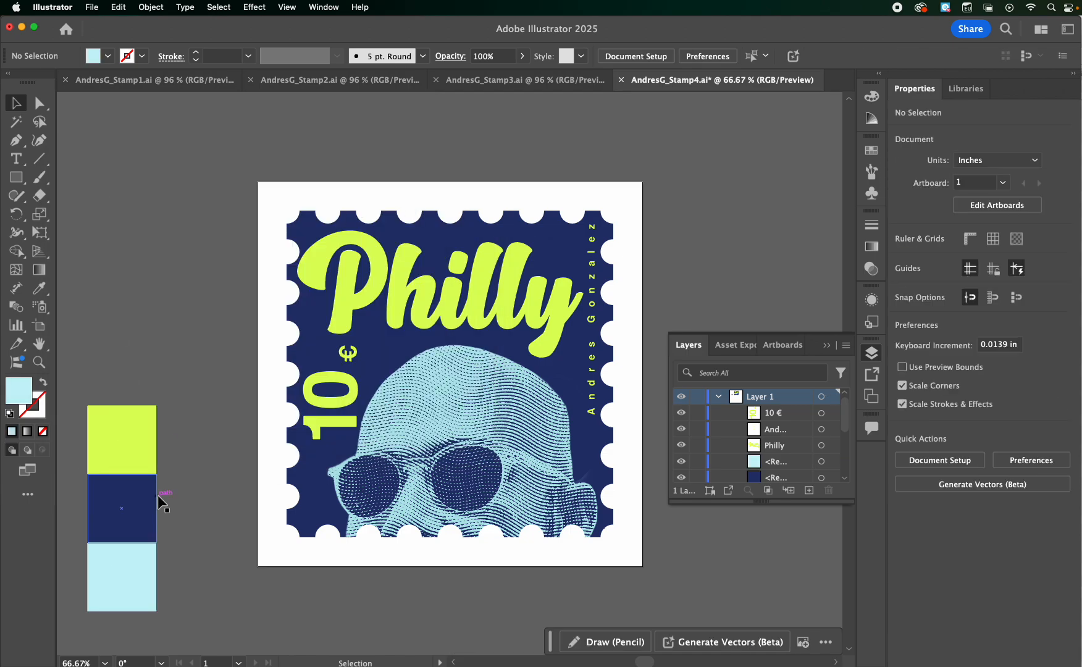
Delete the light aqua swatch square below the navy one
click(131, 580)
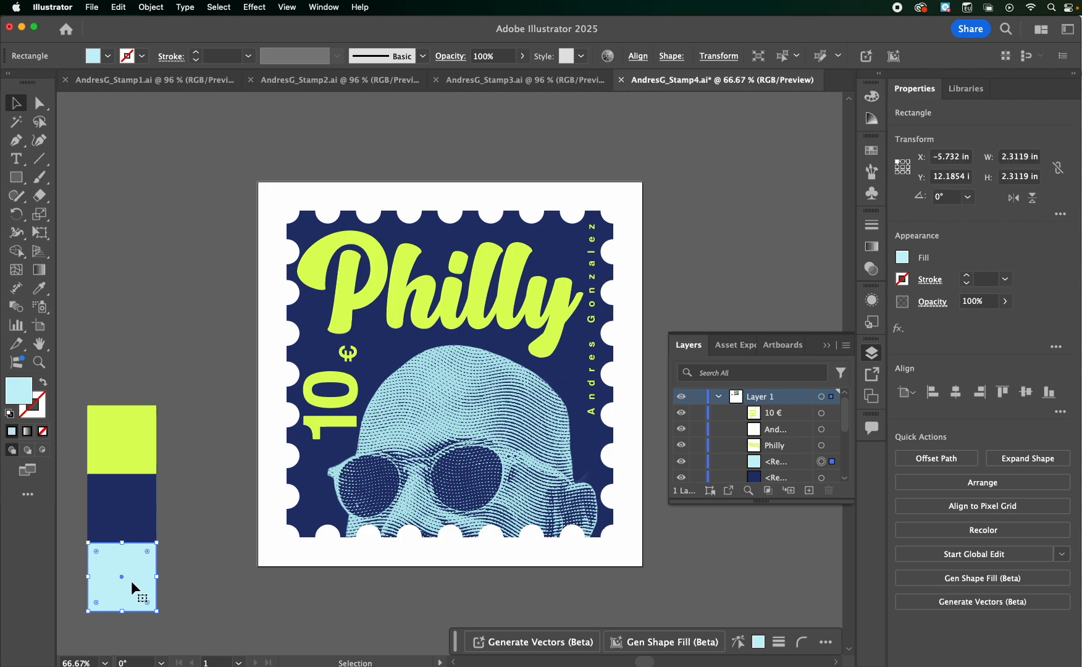
key(Delete)
Change the fill of the navy swatch square beside the stamp to orange ff5500
click(140, 508)
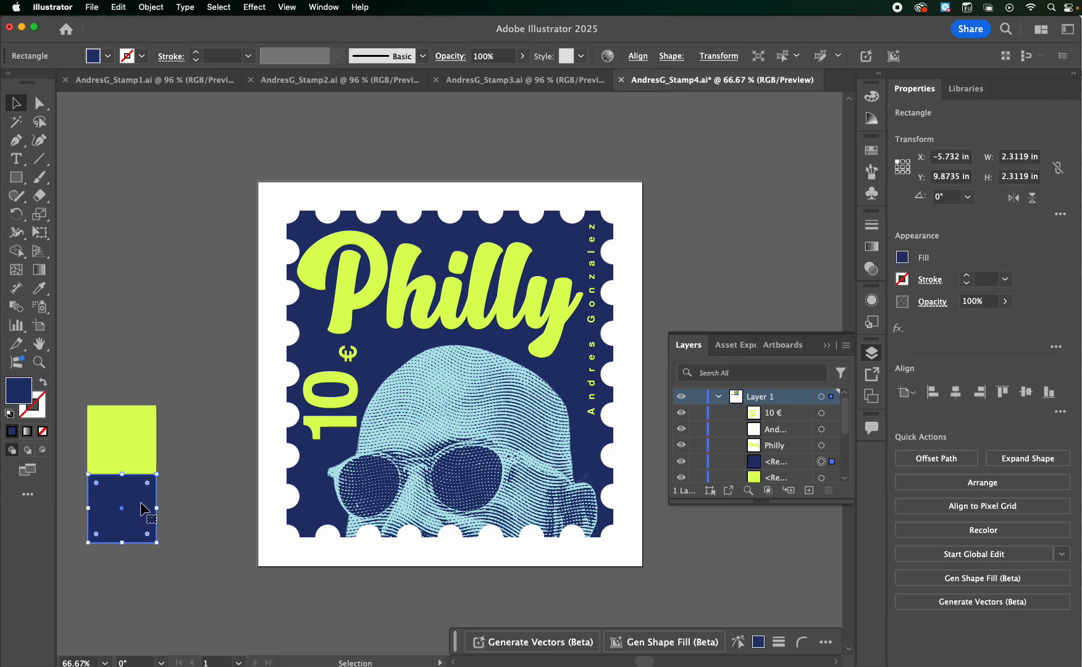
double_click(14, 399)
click(295, 386)
drag(249, 281, 276, 197)
click(432, 206)
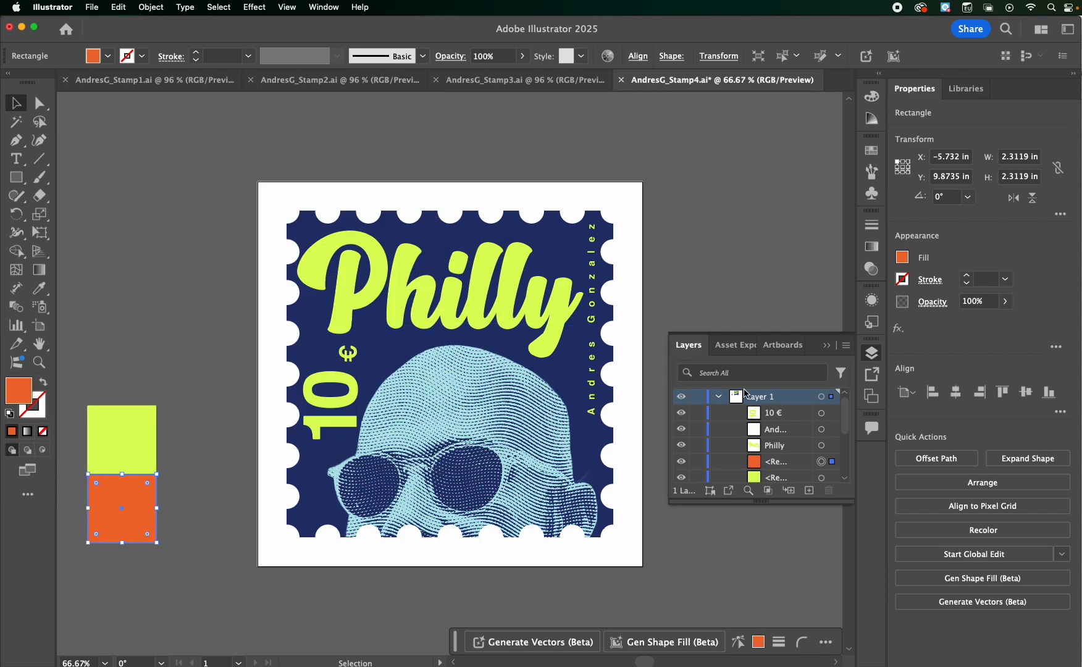
Fill the navy background rectangle inside the stamp's clip group with the orange sampled from the swatch square using the Eyedropper
scroll(773, 433, down, 5)
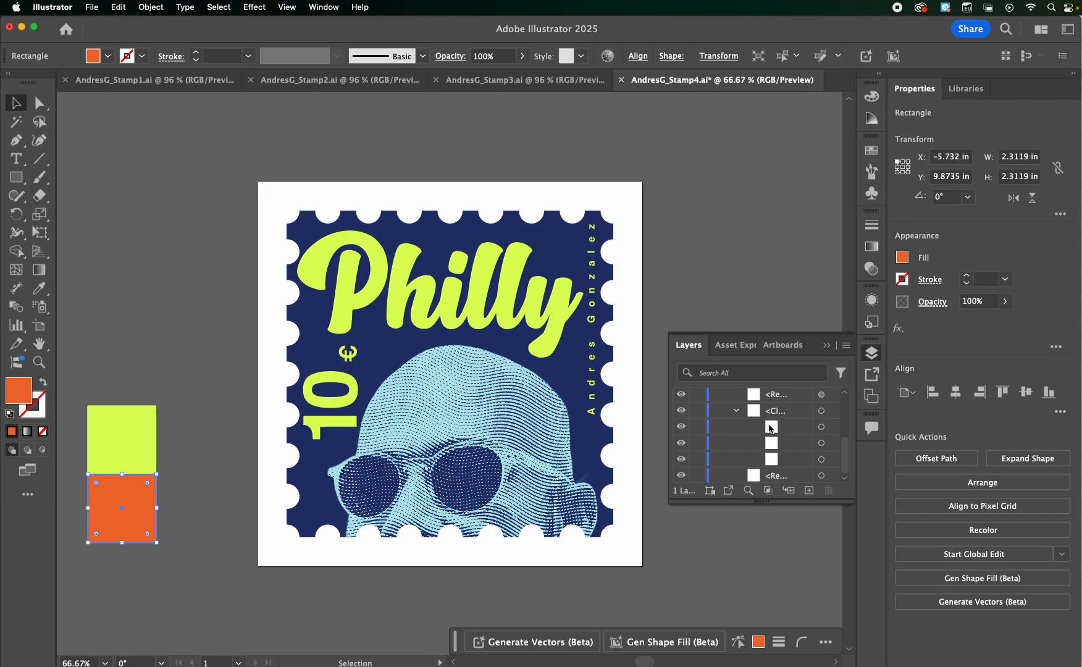
click(821, 458)
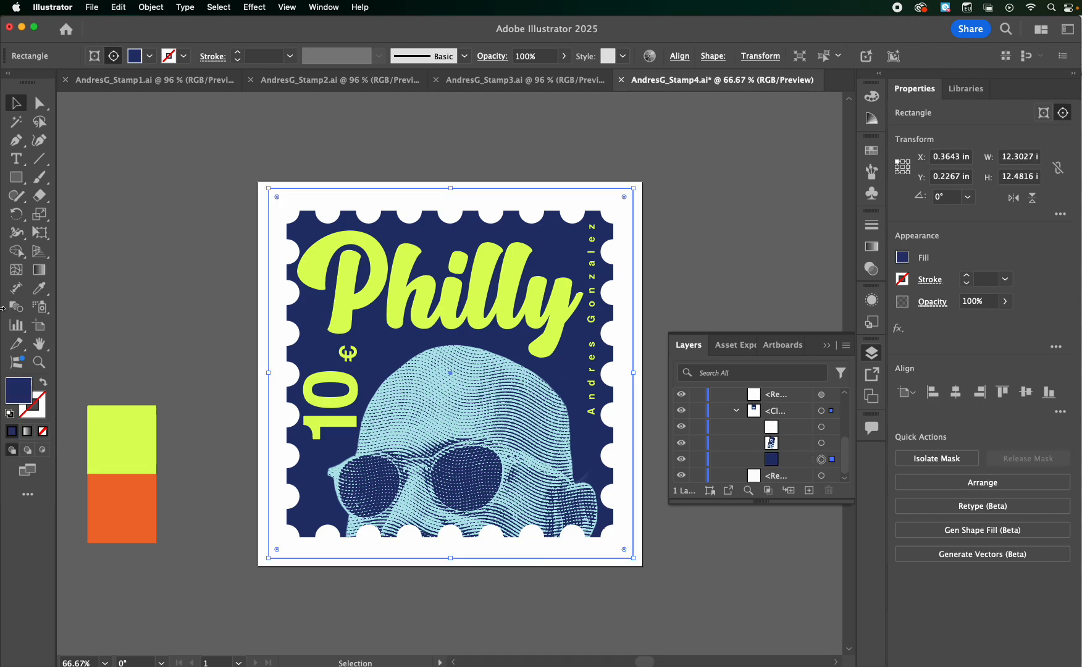
click(39, 288)
click(131, 491)
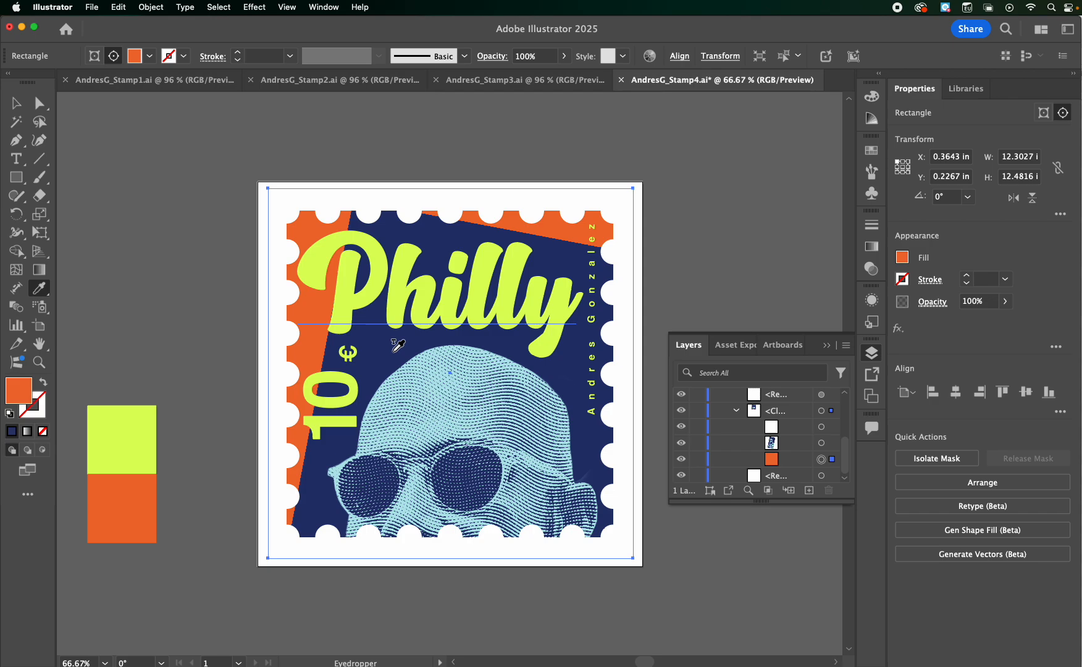
Copy the background rectangle's orange hex code ff5500 and switch to Photoshop
double_click(19, 395)
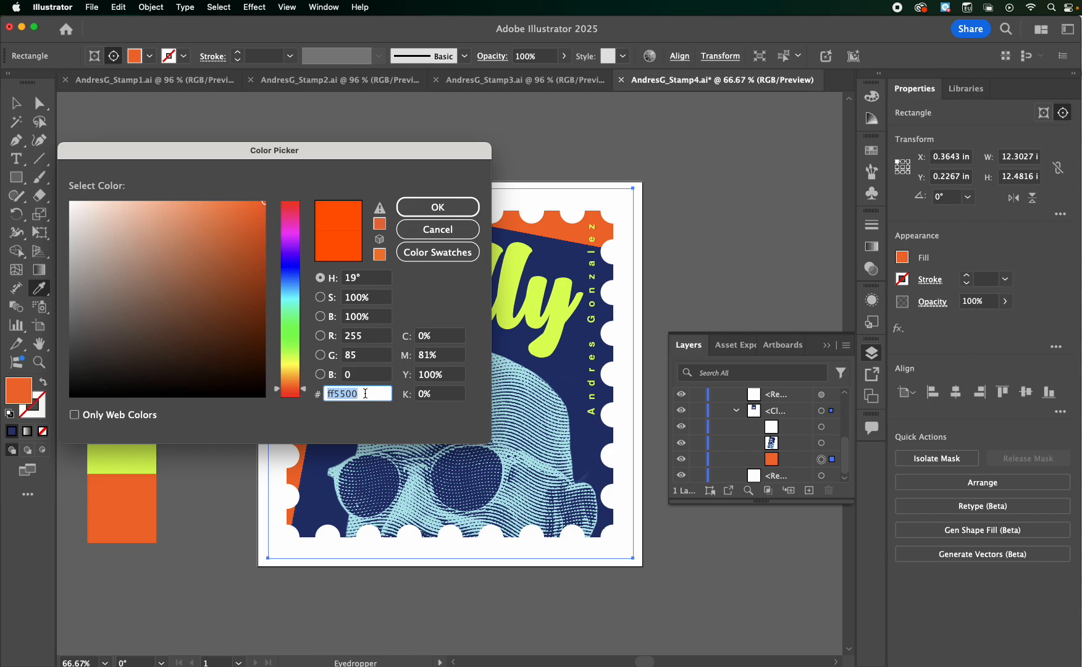
click(436, 205)
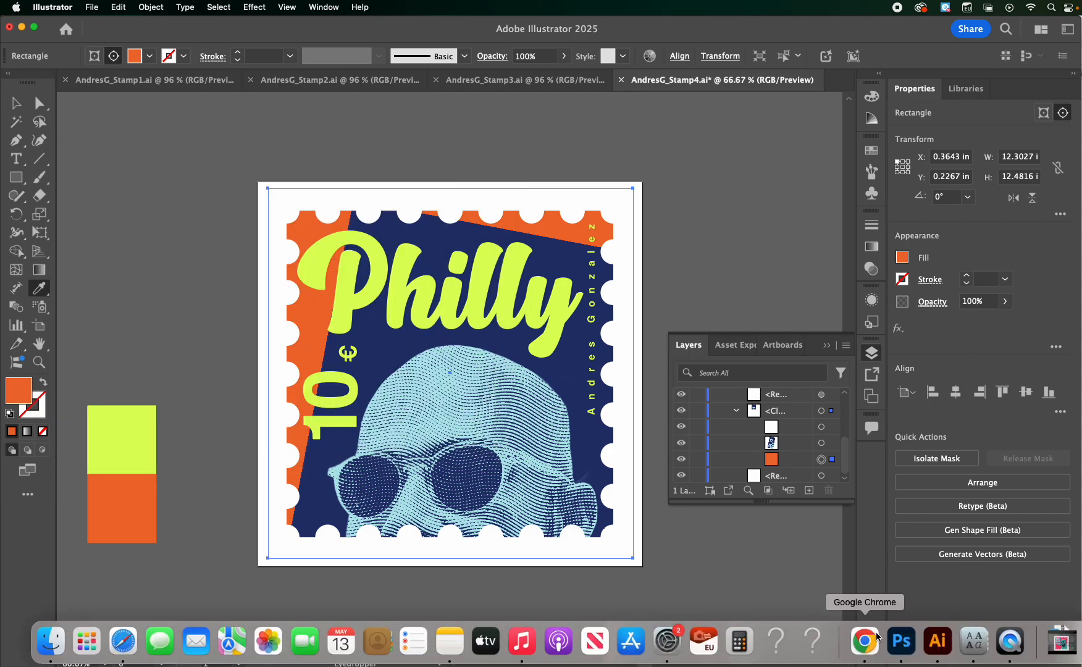
click(901, 642)
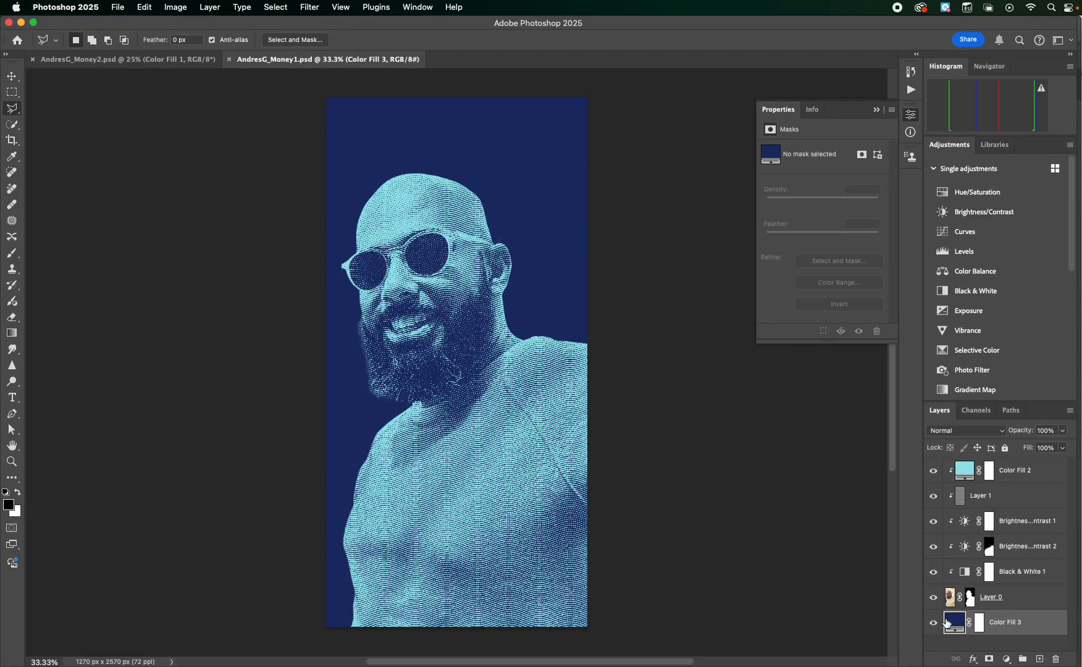
Set the Color Fill 3 background layer of the portrait document to orange ff5500 and save the file
double_click(948, 622)
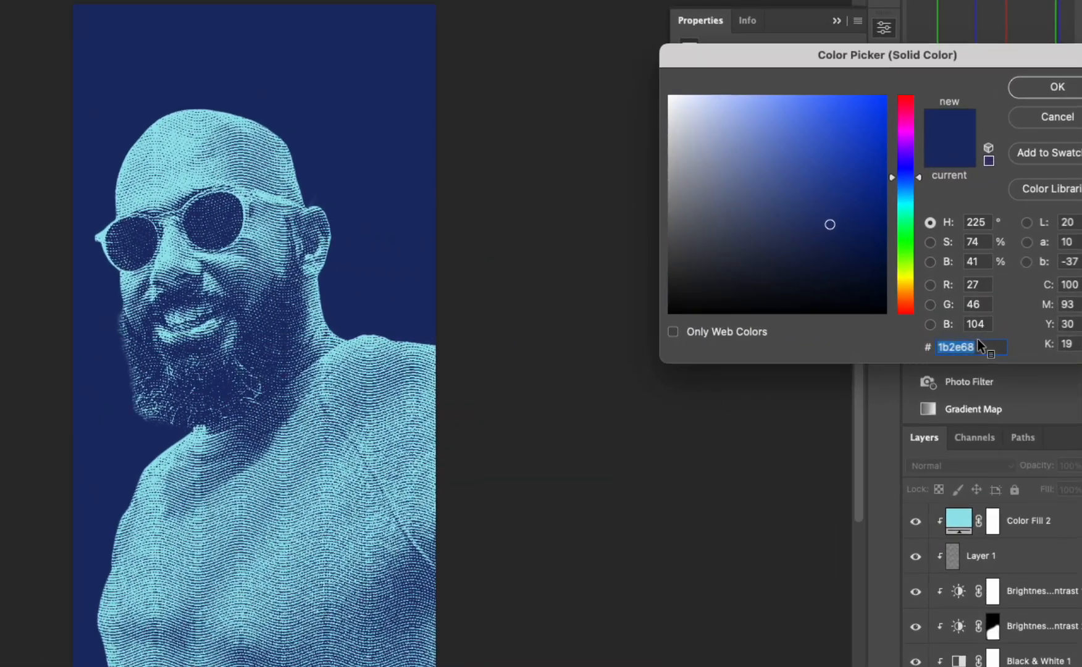
text(ff5500)
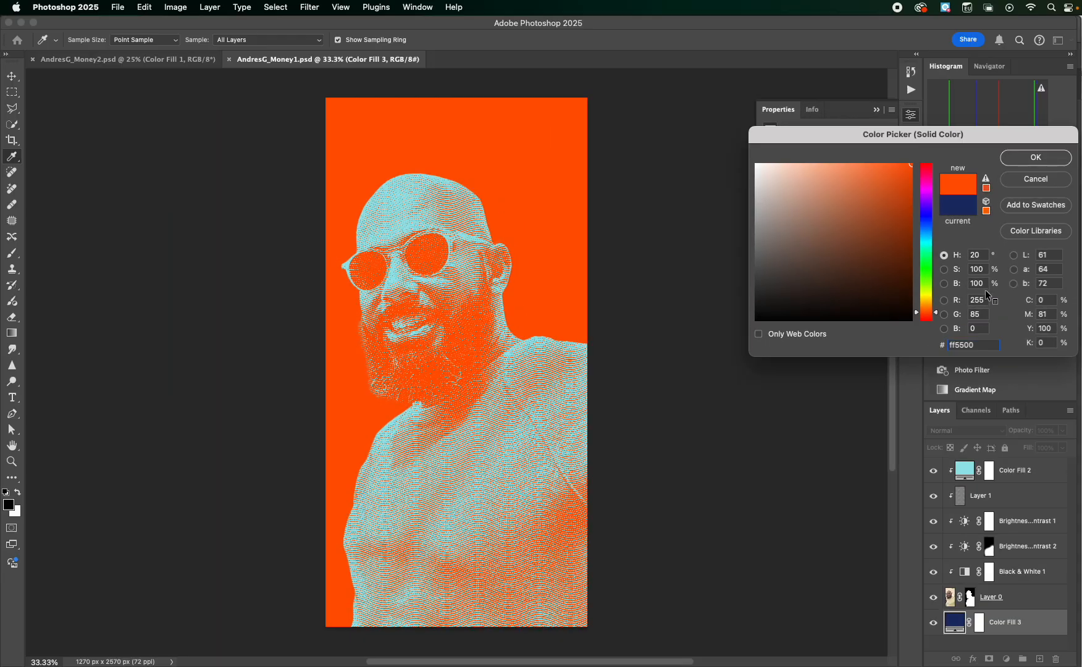
click(1062, 27)
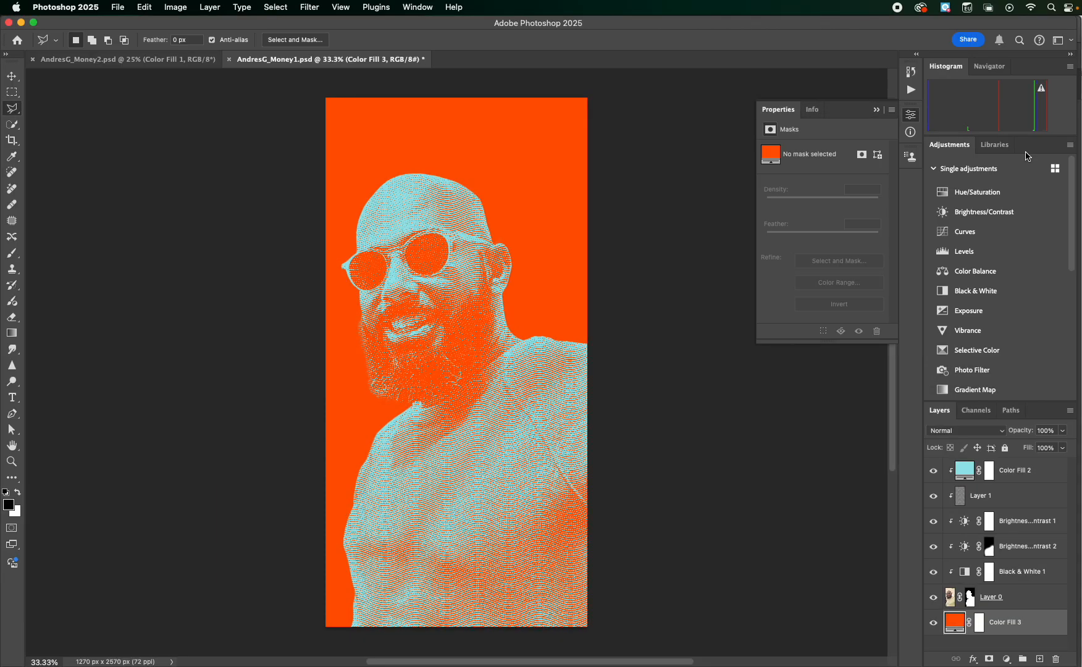
click(118, 7)
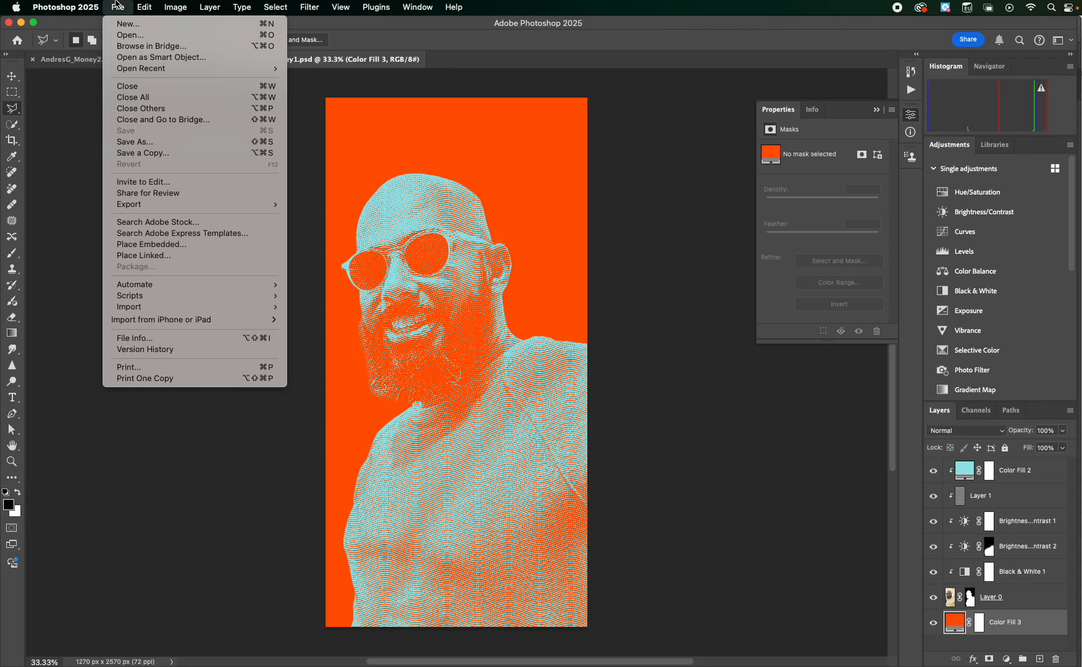
click(134, 5)
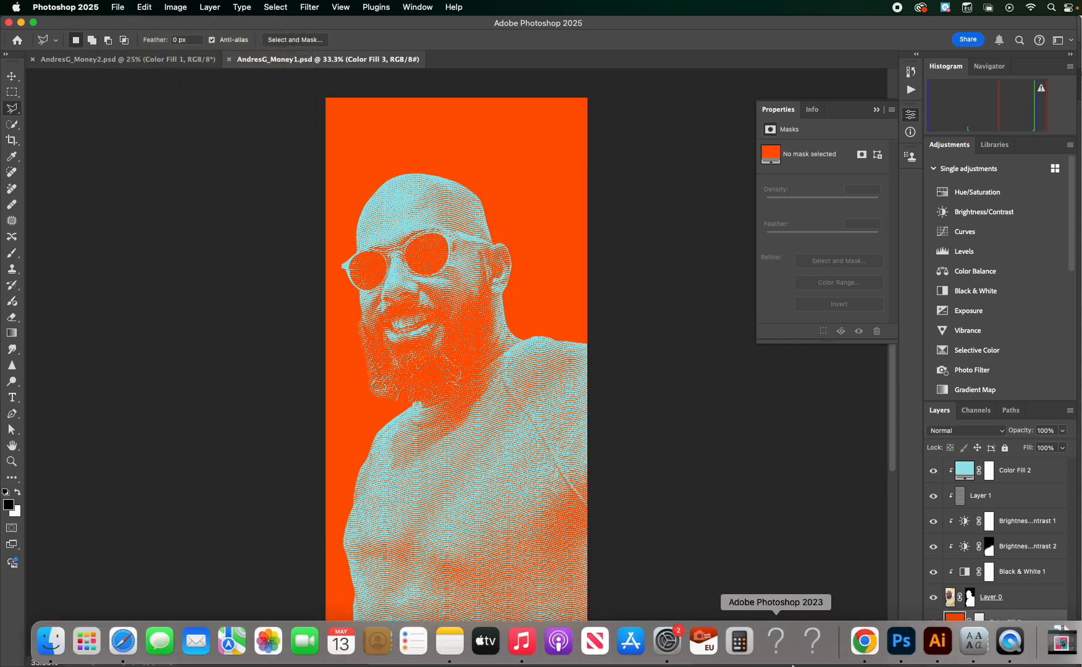
Switch to Illustrator and update the modified linked portrait so the stamp uses its orange background
click(938, 659)
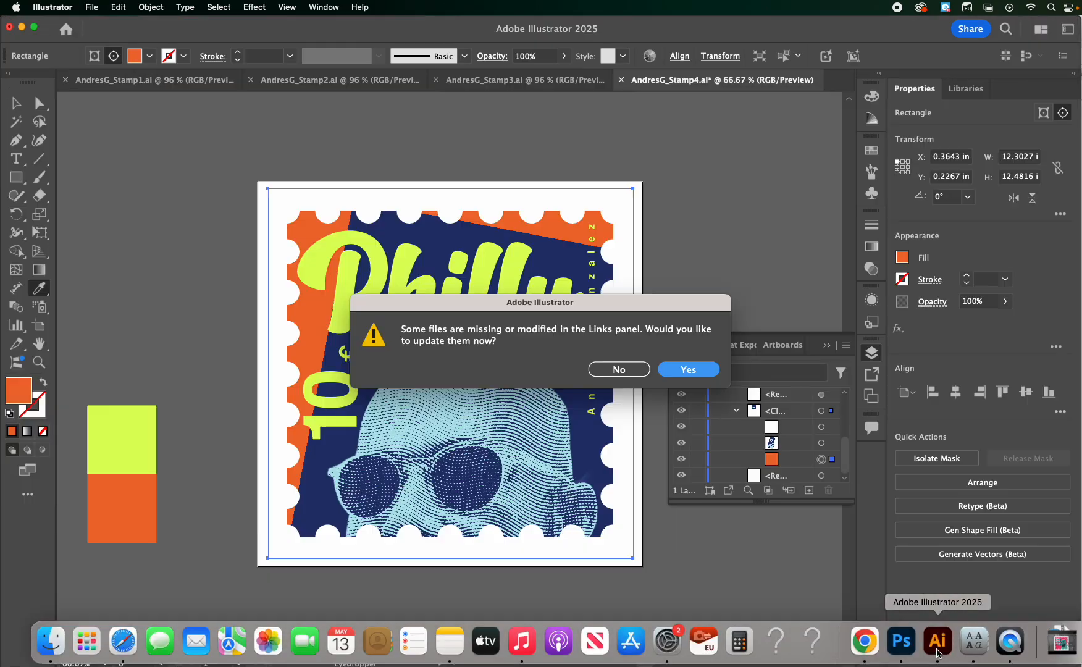
click(707, 369)
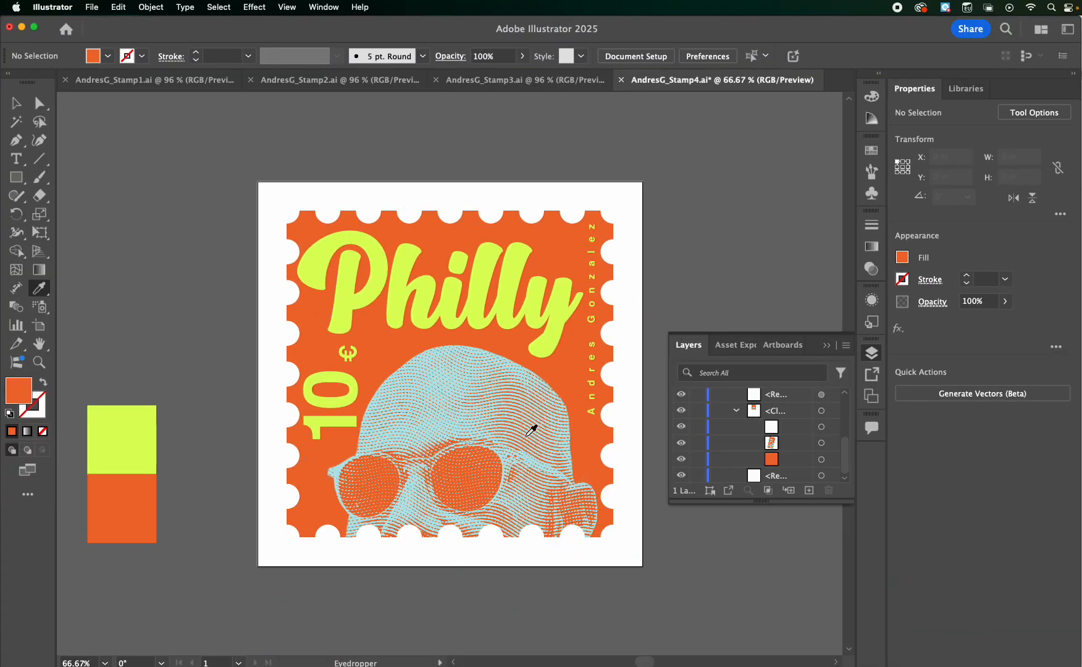
Switch to Photoshop, change the portrait's Color Fill 2 layer from aqua to a fully saturated bright green, and save the document
mouse_move(892, 664)
click(901, 642)
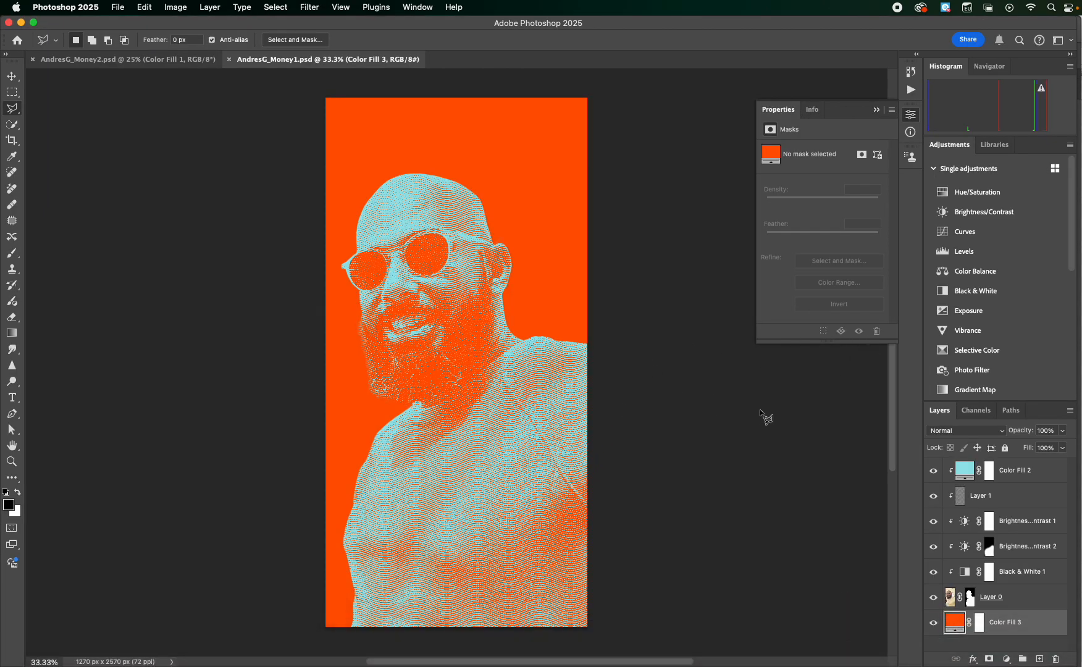
click(971, 473)
double_click(965, 470)
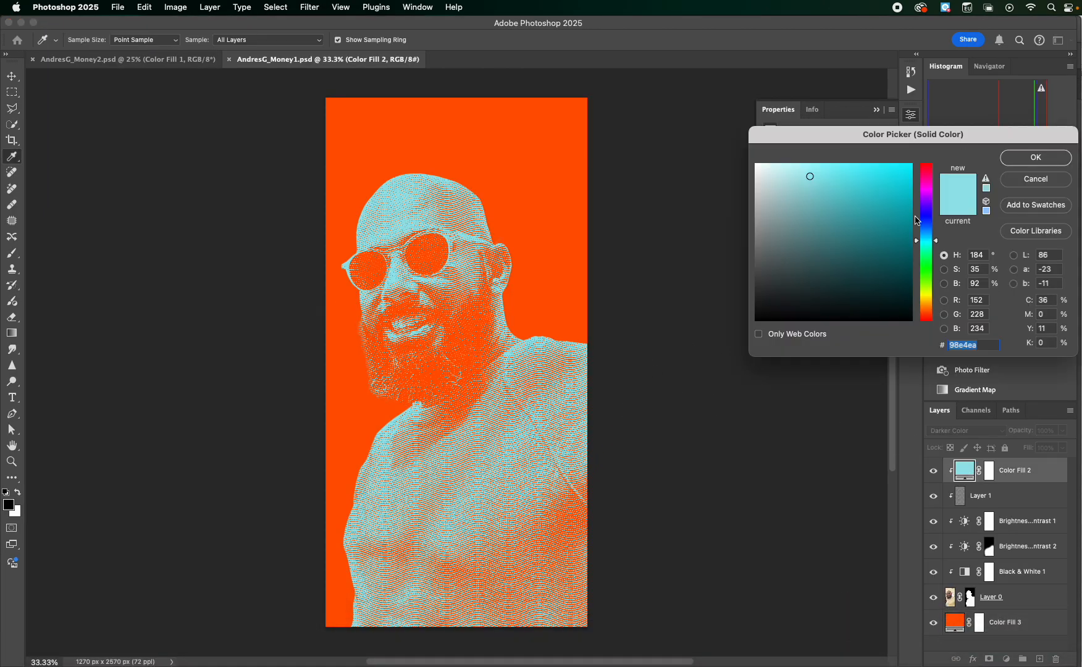
click(930, 295)
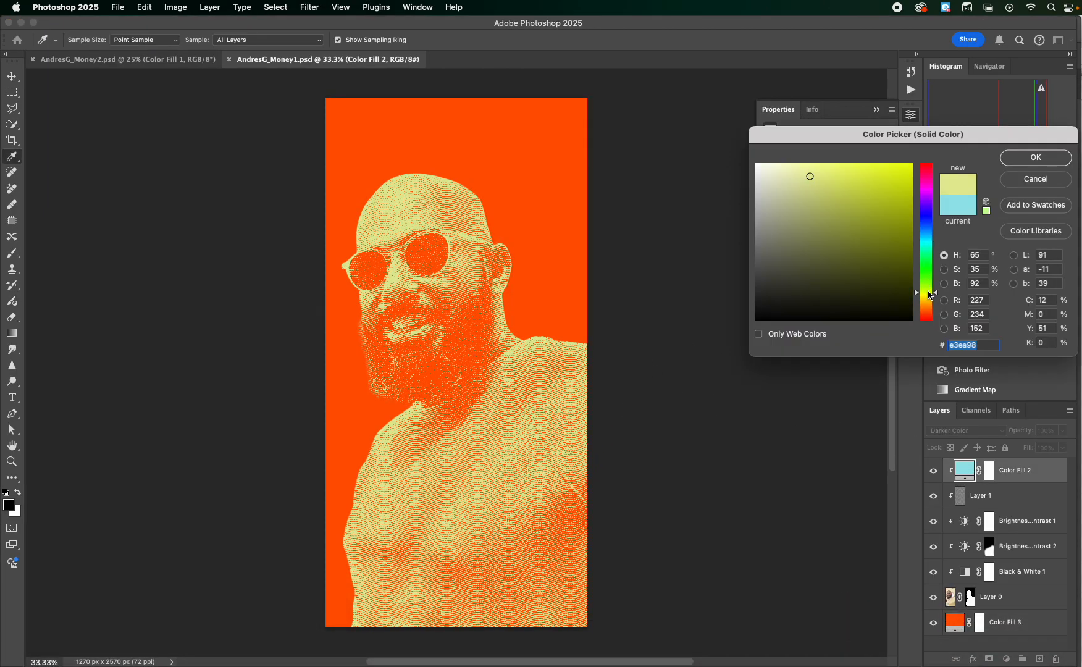
click(930, 188)
mouse_move(867, 186)
mouse_down()
mouse_move(914, 162)
mouse_move(928, 213)
mouse_up()
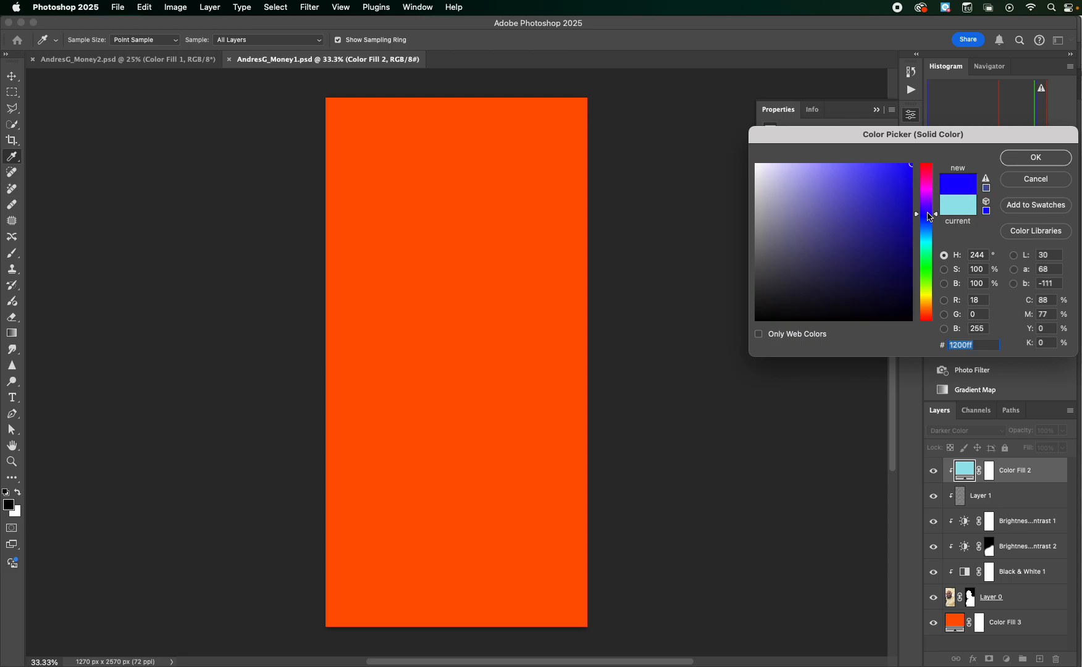
click(933, 241)
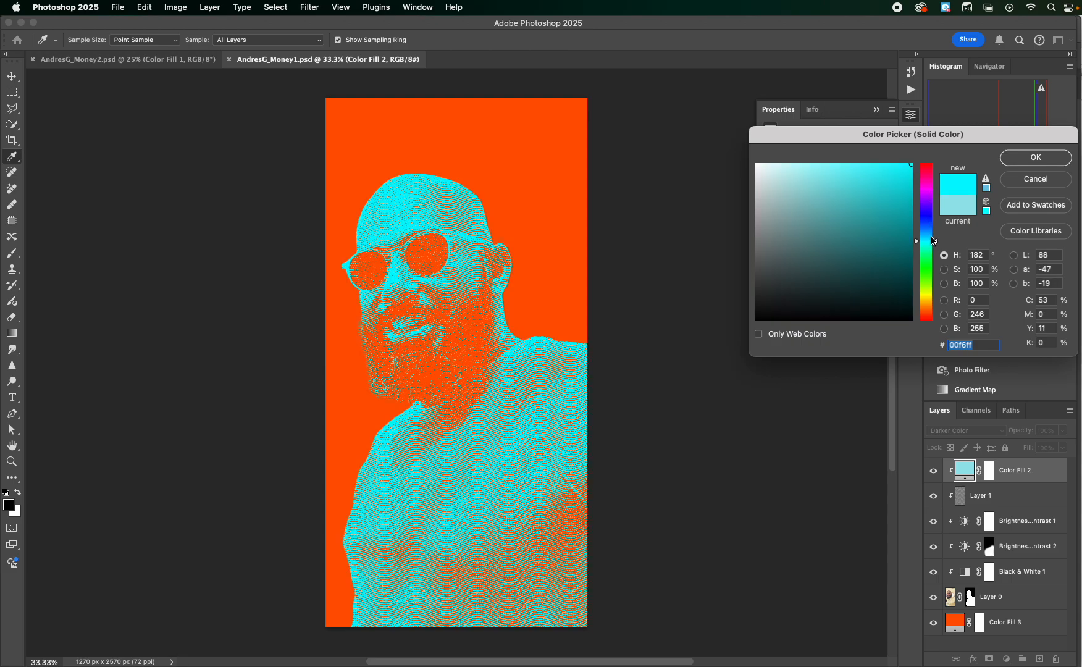
click(927, 268)
drag(932, 321, 930, 277)
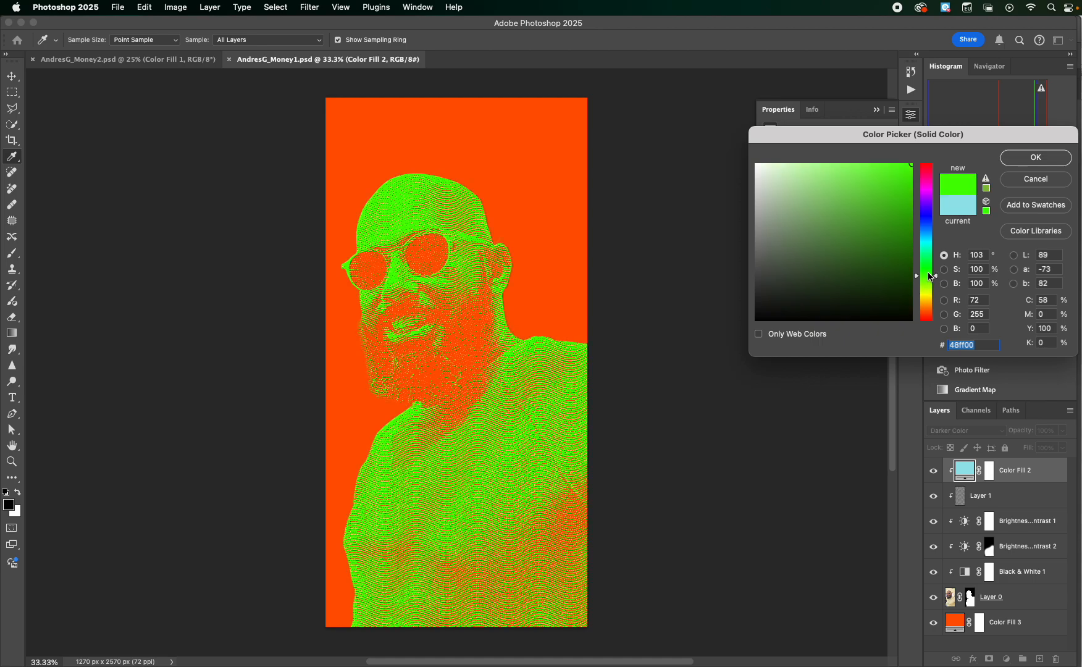
click(1036, 157)
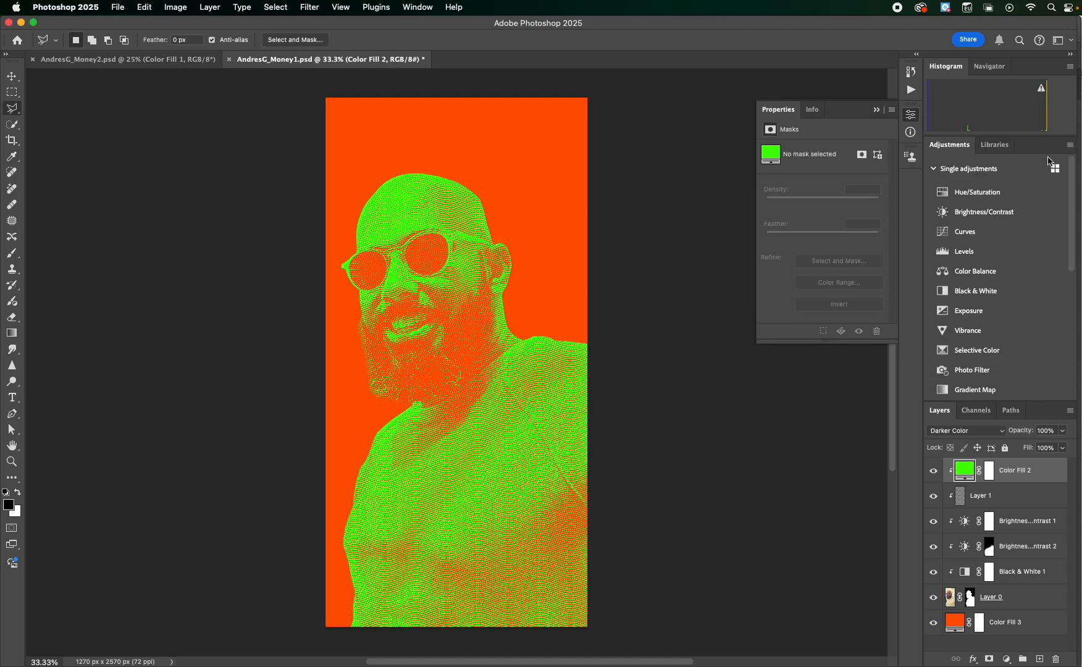
key(super+s)
Return to Illustrator and update the stamp's linked portrait to the bright green version
mouse_move(923, 665)
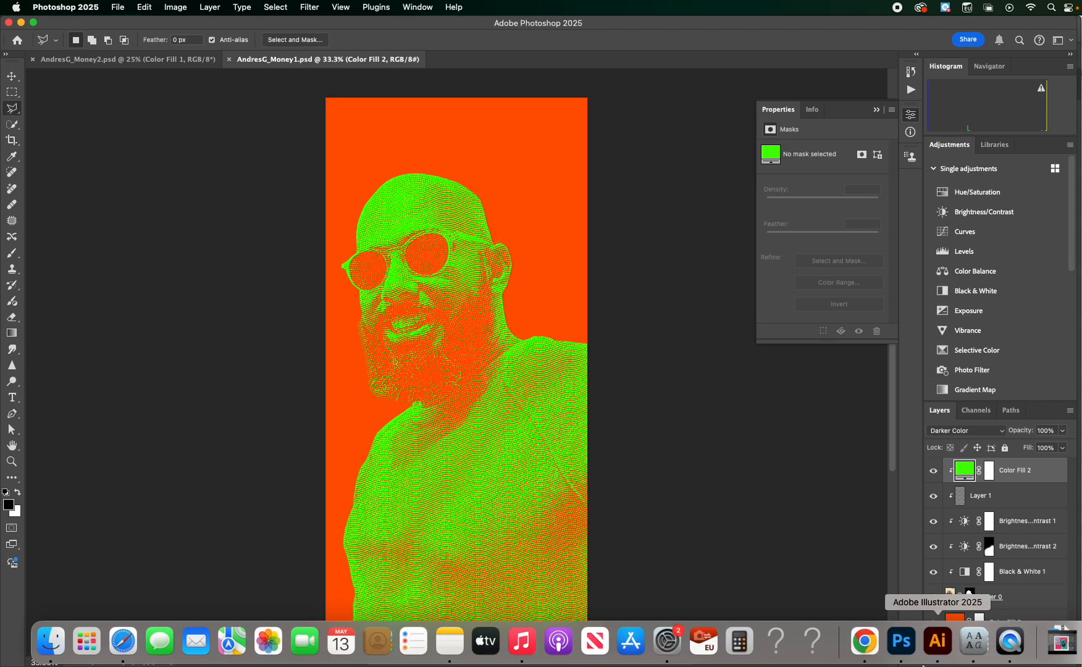
click(936, 643)
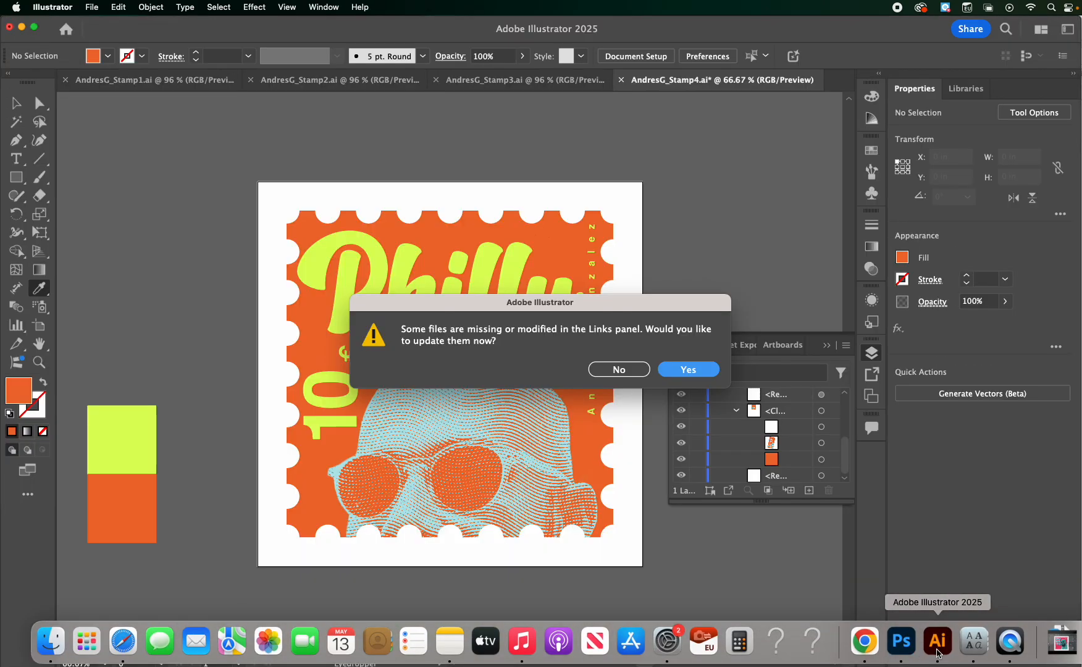
click(688, 368)
key(super+minus)
key(super+minus)
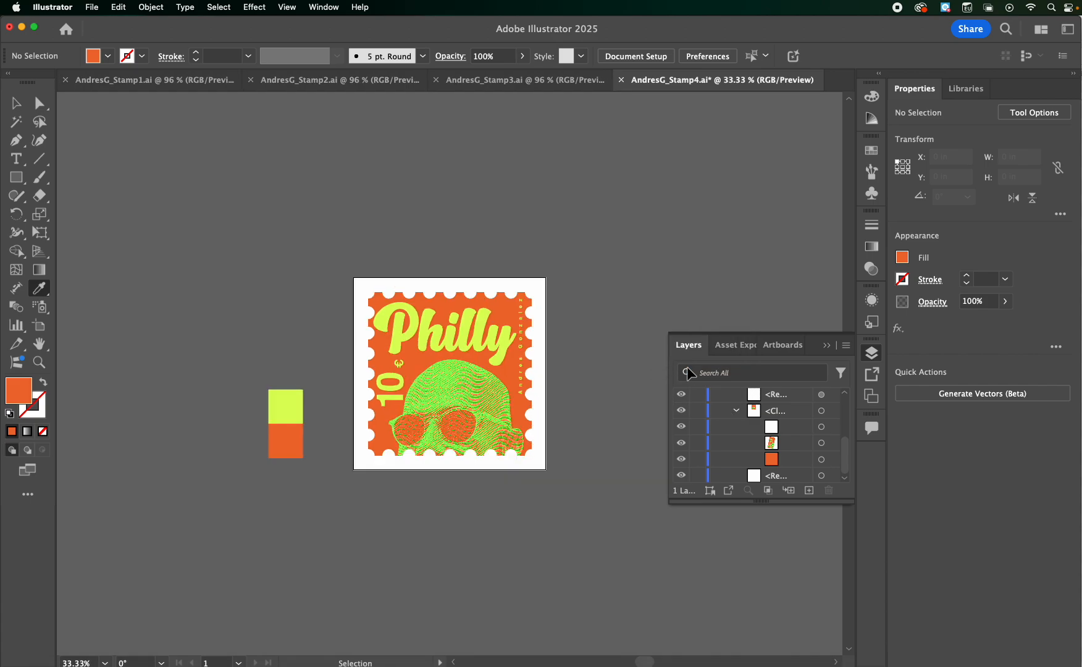
key(super+0)
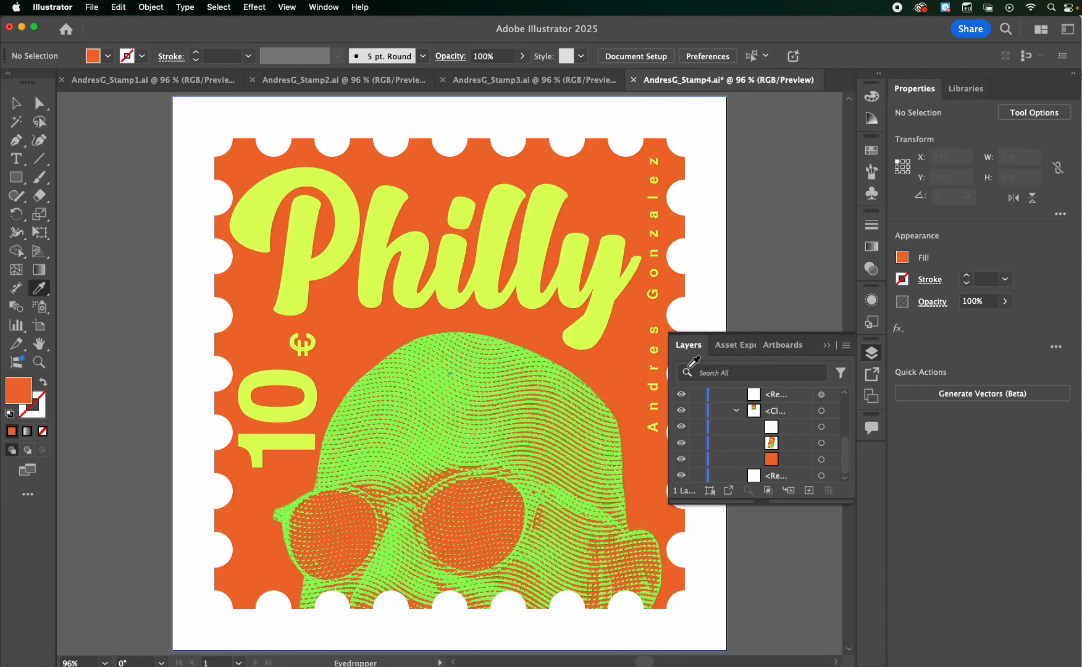
Shrink the 10 € text and place it just above the sunglasses, and lower the Philly lettering slightly
click(16, 103)
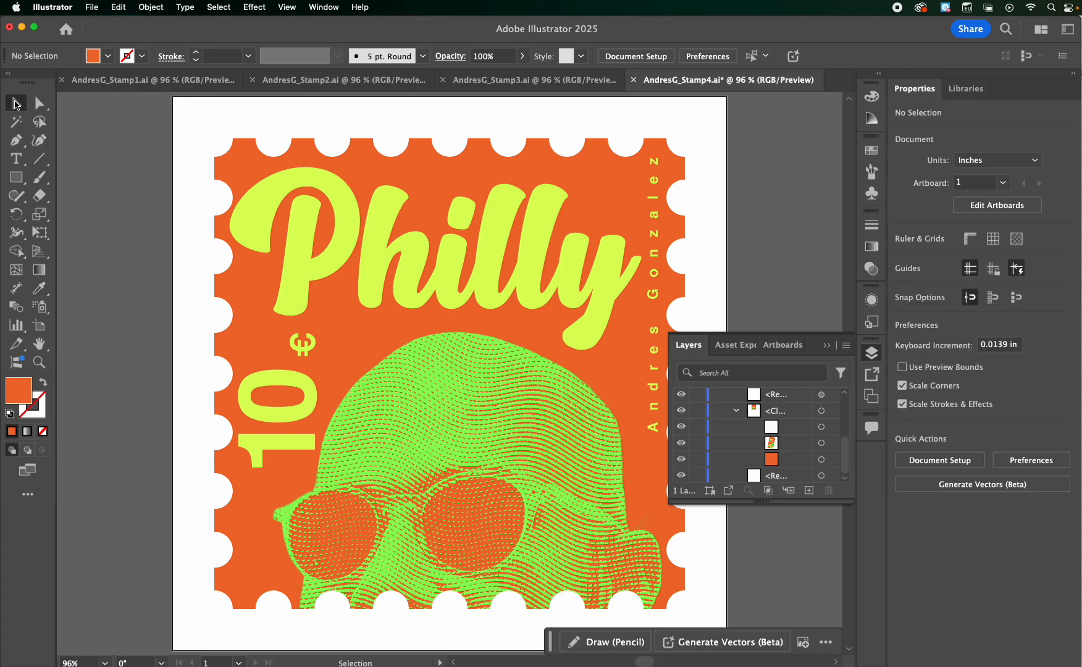
click(272, 425)
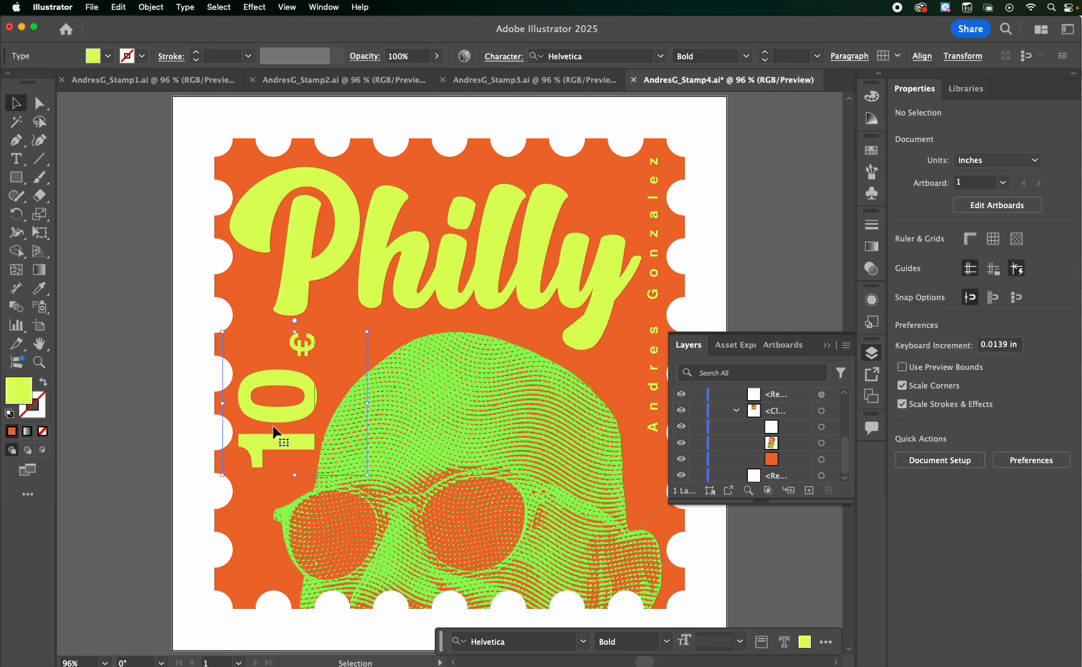
drag(367, 332, 300, 383)
drag(262, 423, 287, 439)
drag(401, 283, 399, 301)
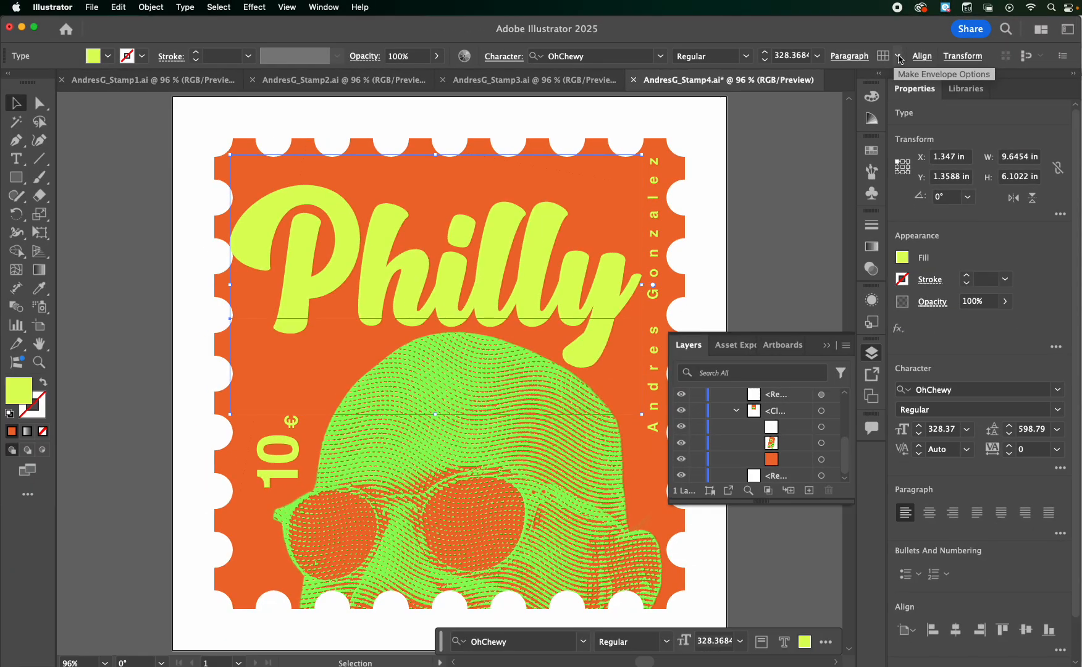
Apply an envelope mesh with 1 row and 5 columns to the Philly lettering
click(899, 57)
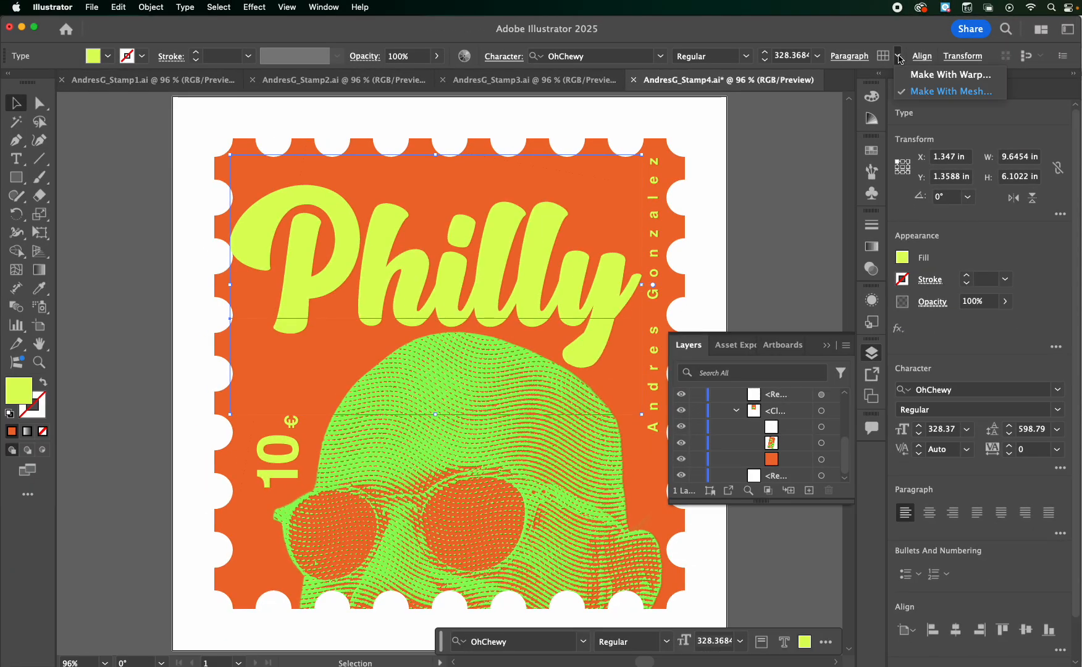
click(936, 93)
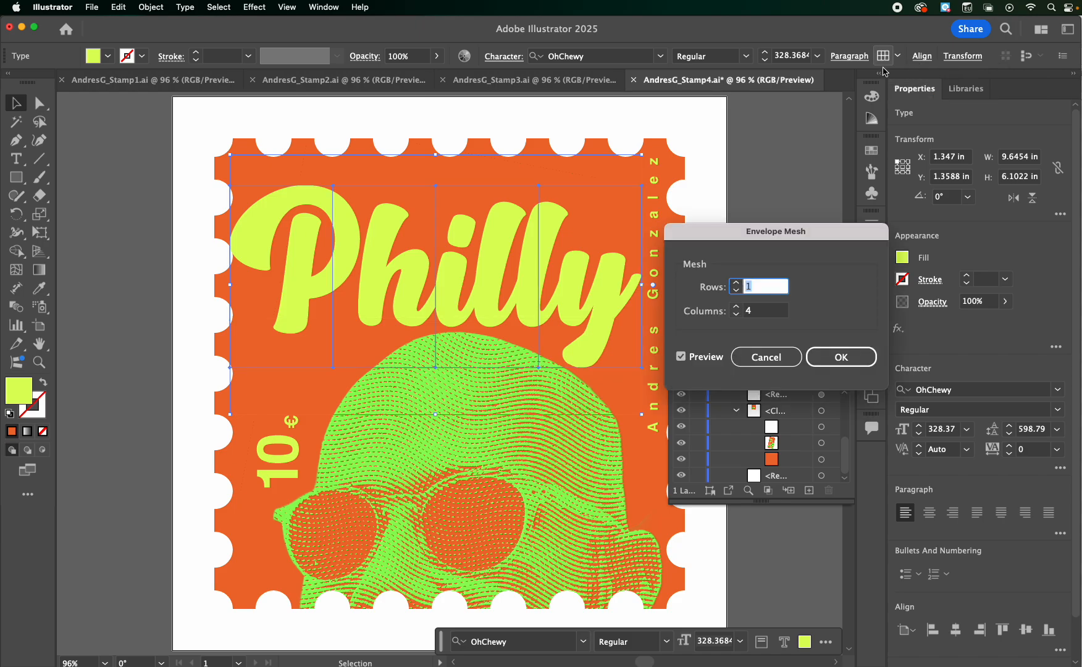
click(736, 283)
click(736, 283)
click(735, 283)
click(736, 282)
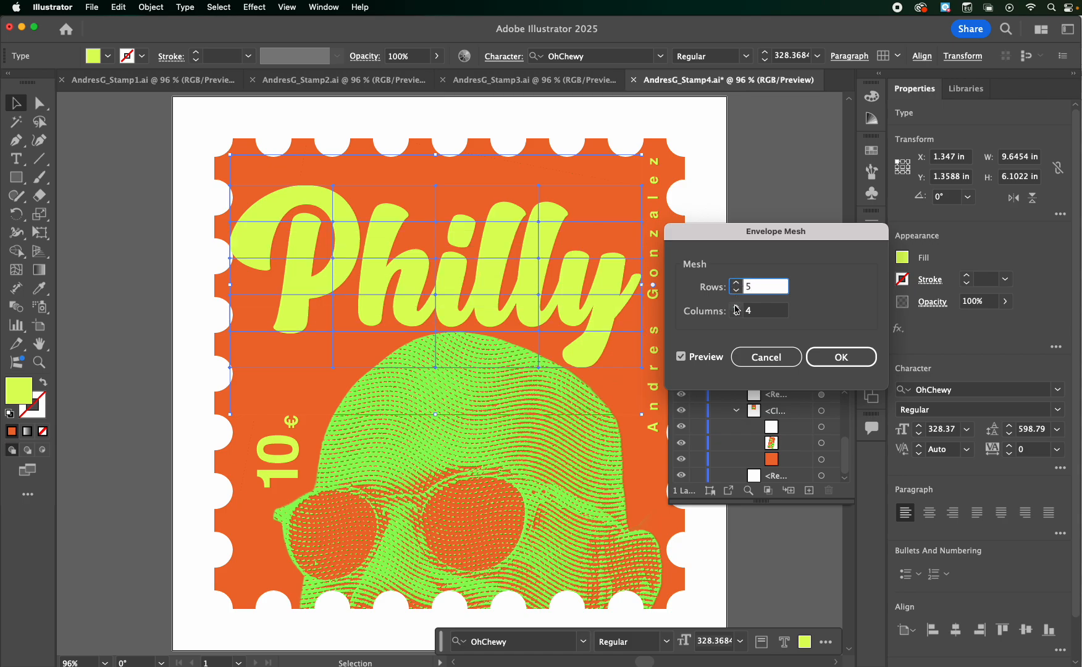
click(736, 307)
click(736, 307)
click(736, 307)
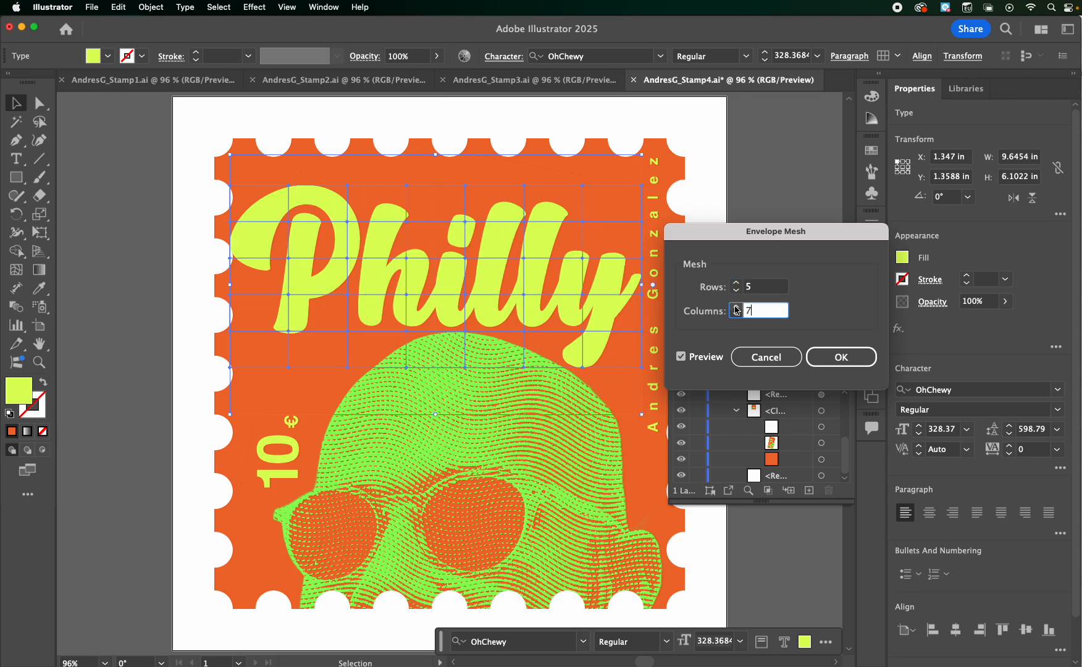
click(736, 291)
click(736, 291)
click(737, 292)
click(737, 291)
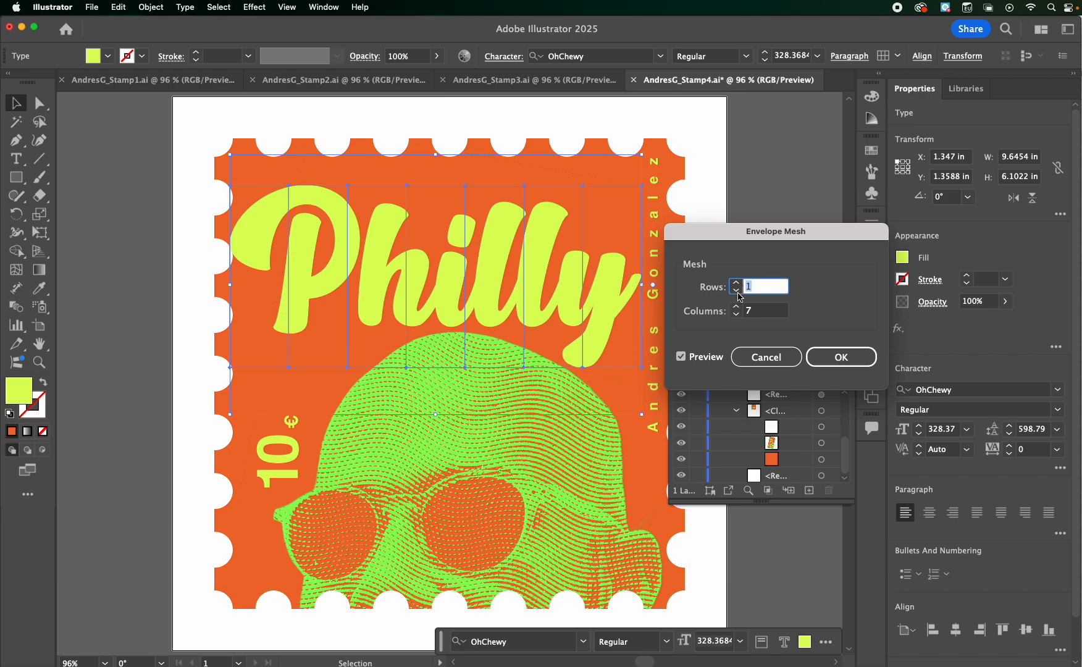
click(736, 318)
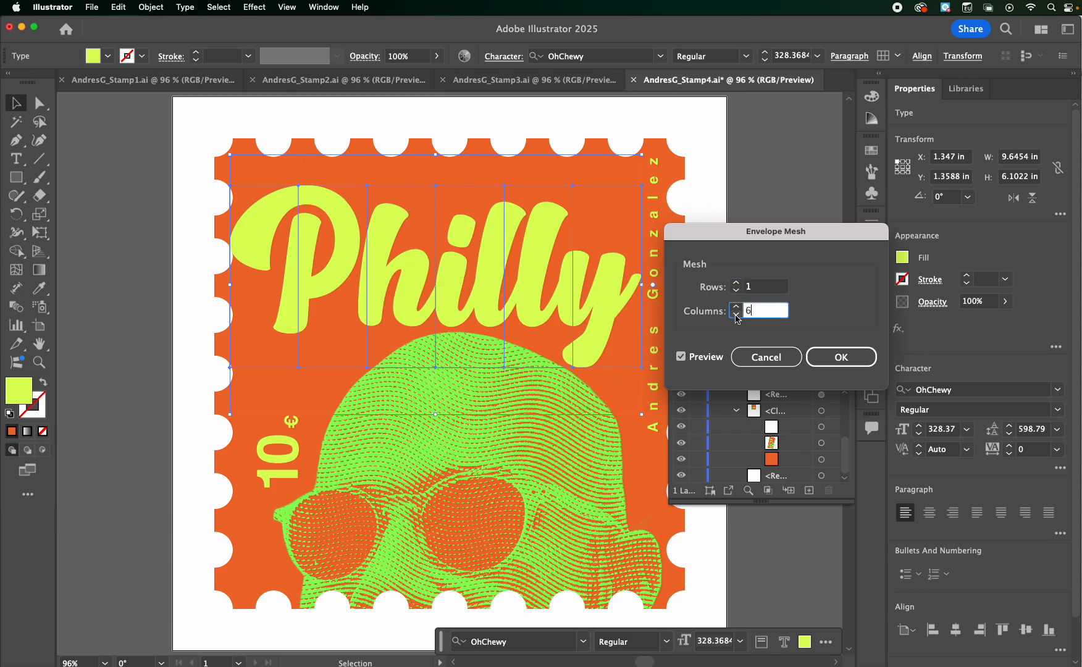
click(737, 318)
click(737, 318)
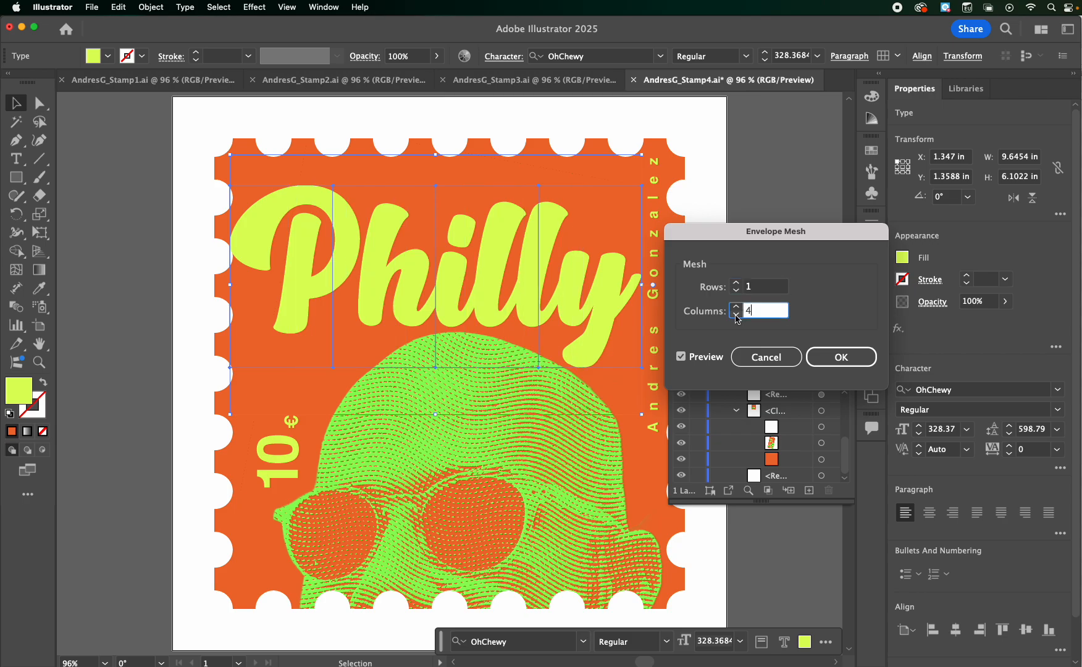
click(736, 309)
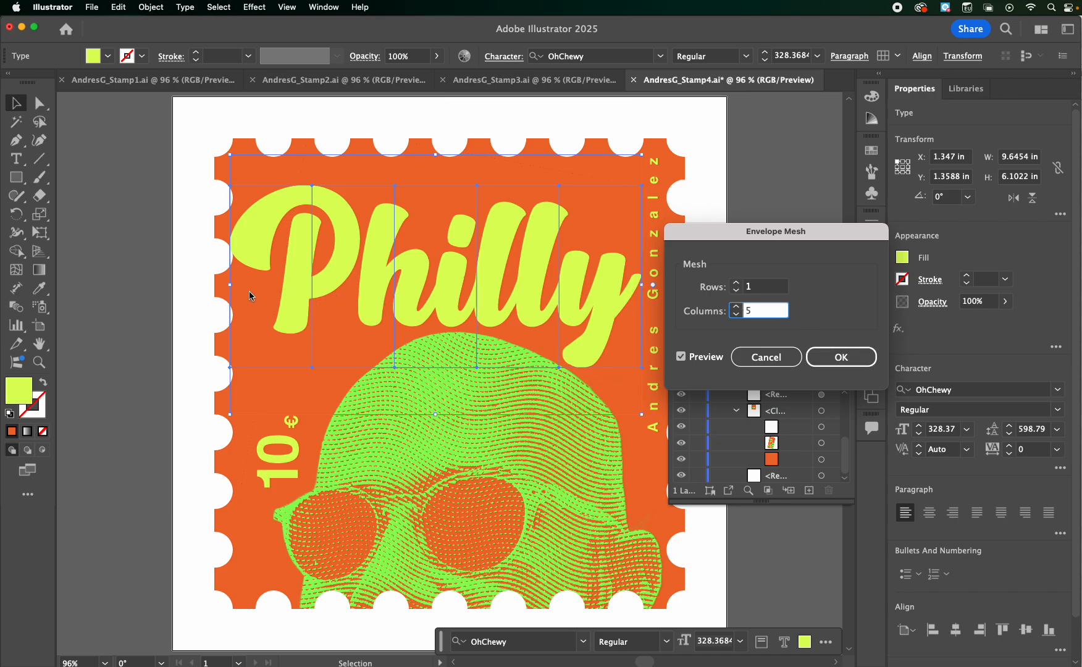
click(856, 368)
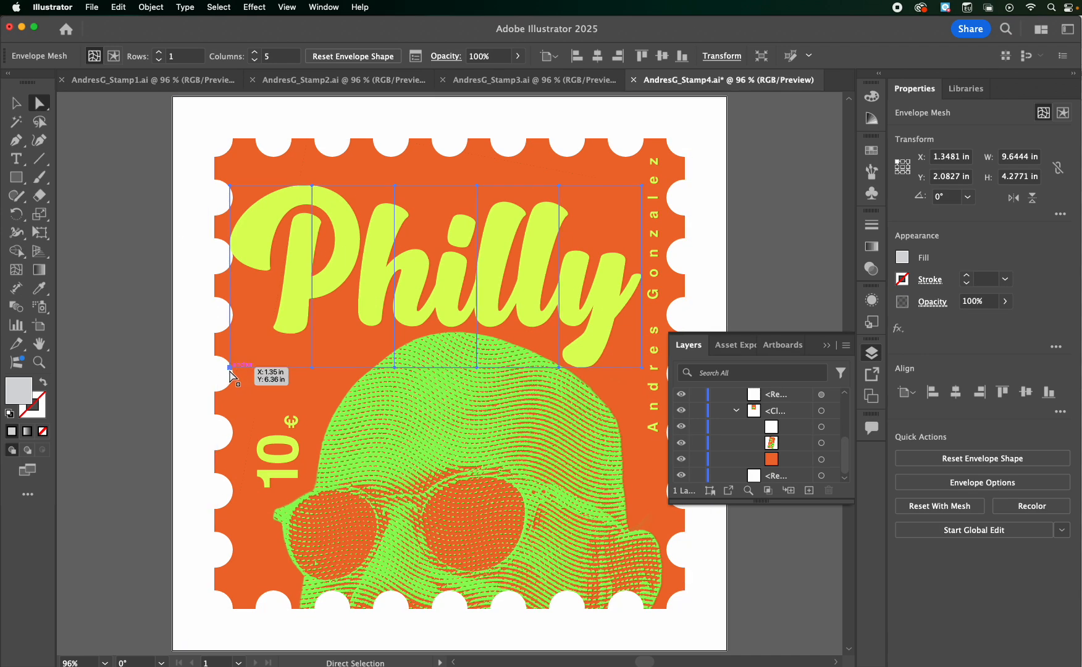
Pull the first two lower mesh points down to stretch the P's stem, placing the leftmost at about Y 10.16 in
click(229, 368)
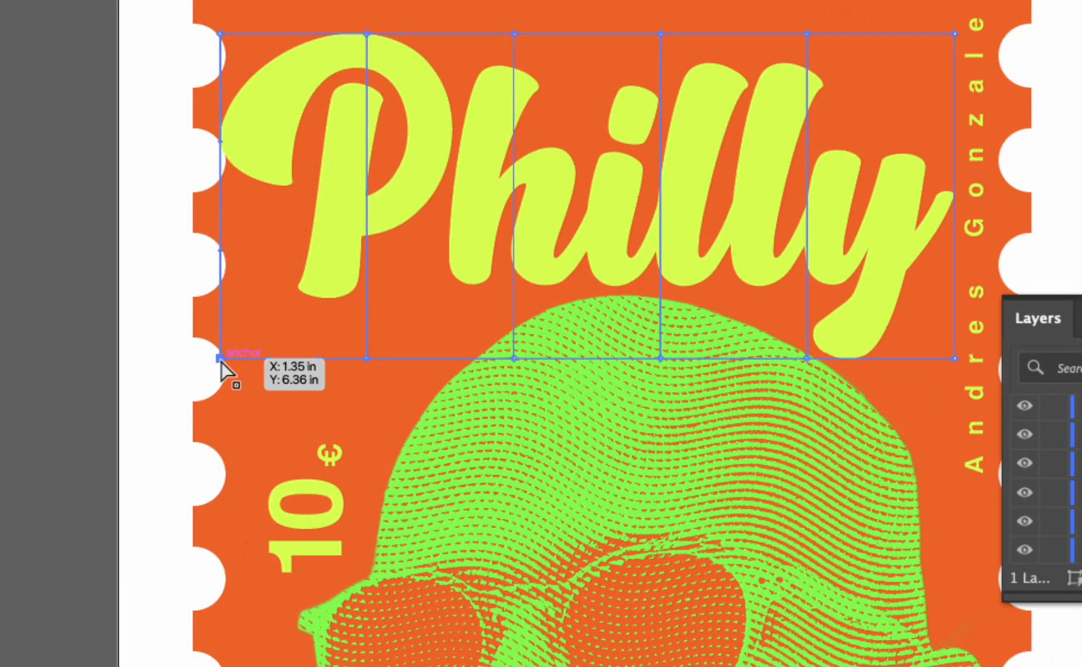
drag(220, 359, 211, 483)
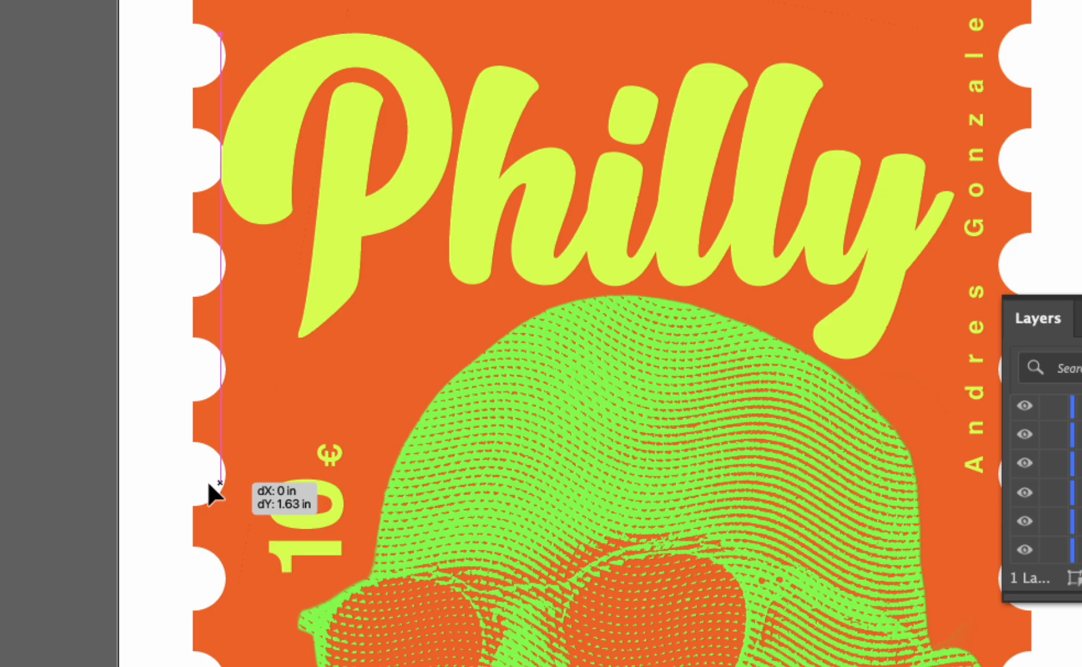
drag(209, 482, 214, 482)
scroll(213, 483, down, 5)
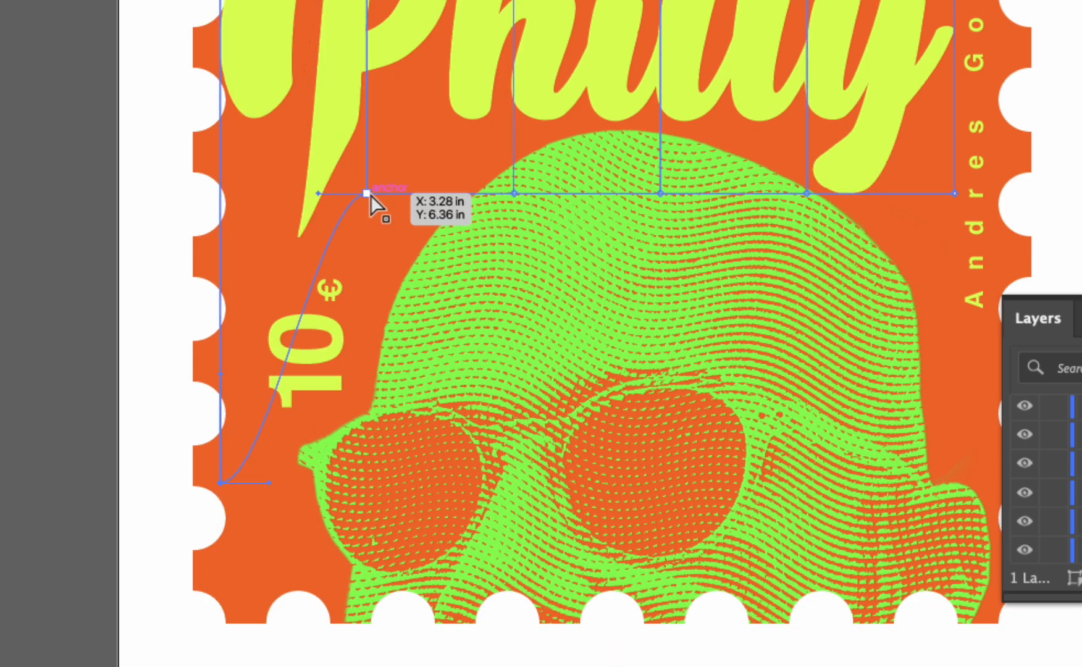
drag(368, 193, 370, 333)
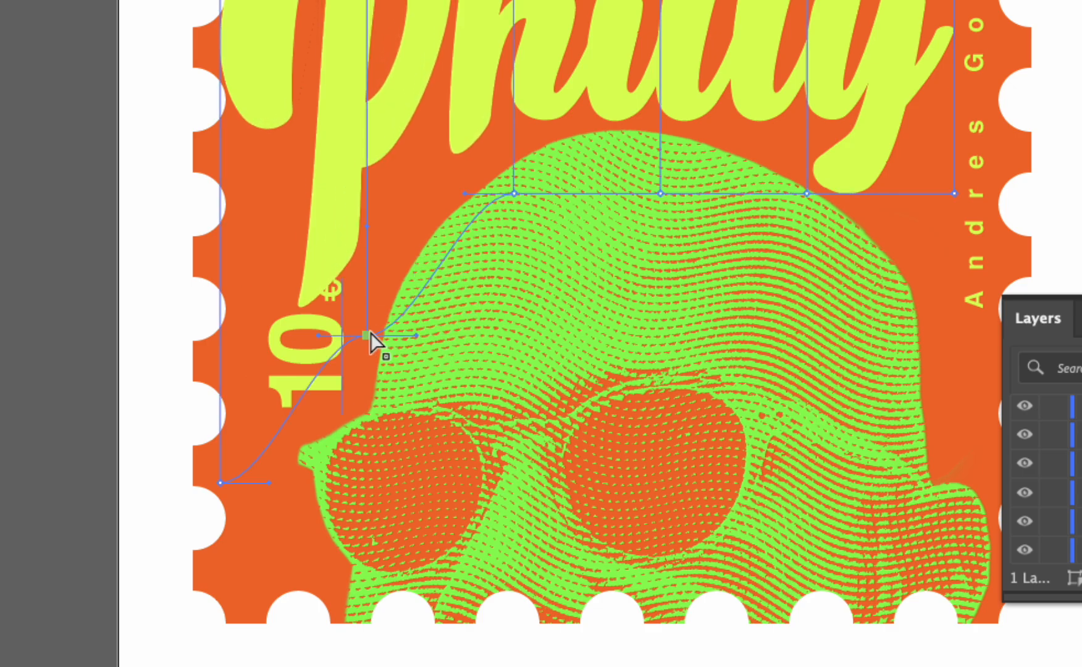
Raise the third and fourth lower mesh points so the middle letters curve over the top of the head
click(515, 194)
drag(513, 193, 513, 153)
drag(662, 192, 661, 157)
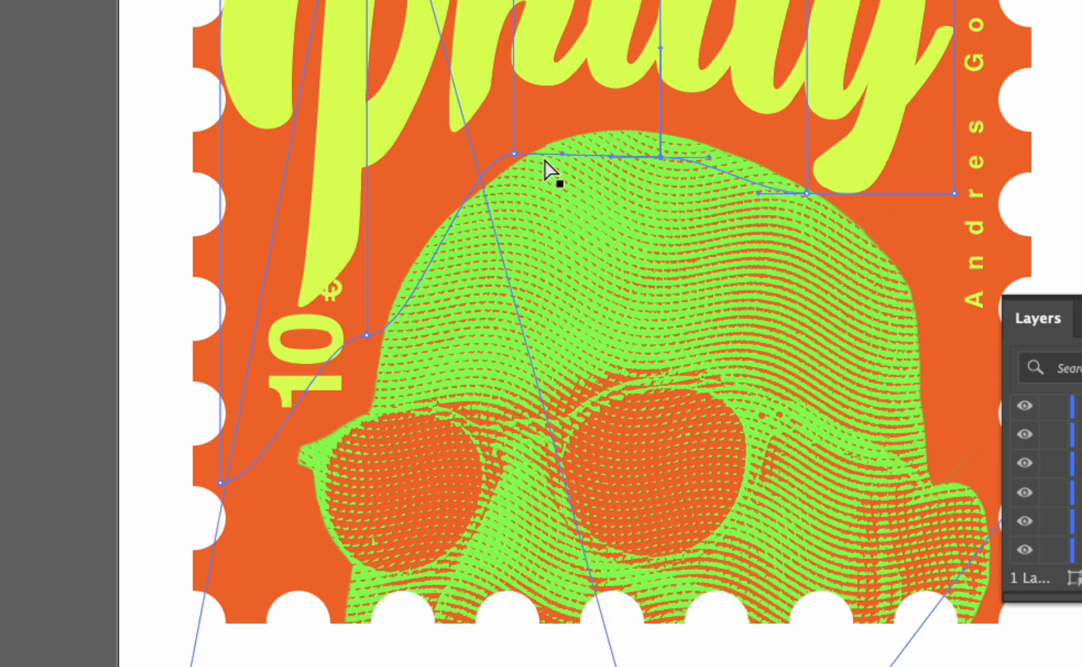
drag(710, 168, 713, 165)
Try angling the direction handle of the second lower mesh point downward to reshape the P's stem, and undo it
click(374, 334)
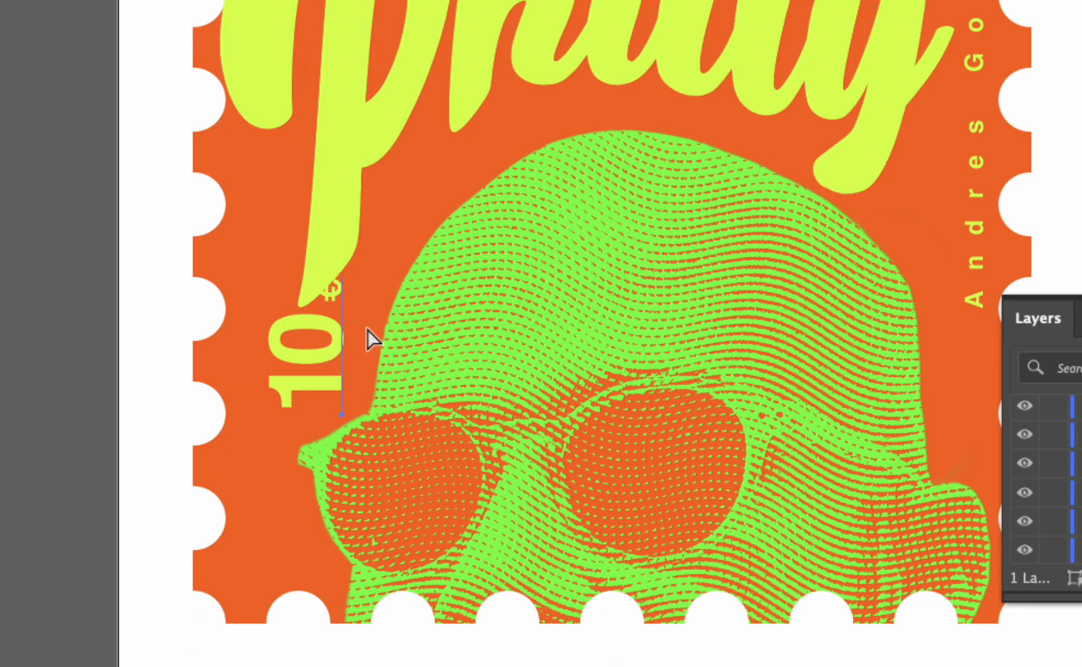
click(371, 318)
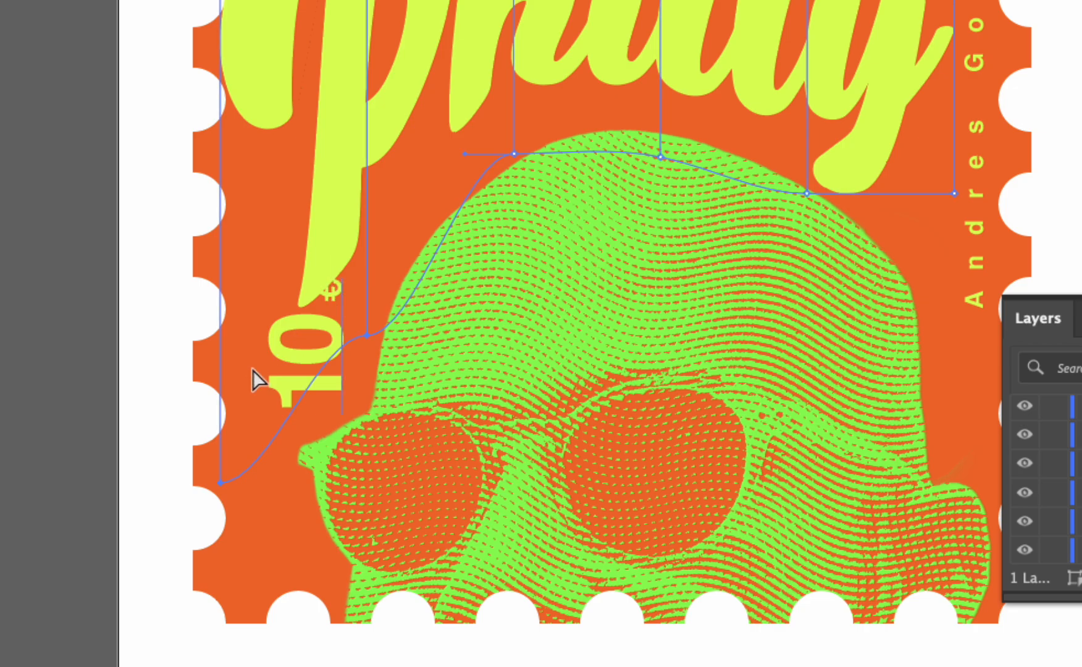
click(217, 478)
click(369, 334)
scroll(222, 287, up, 5)
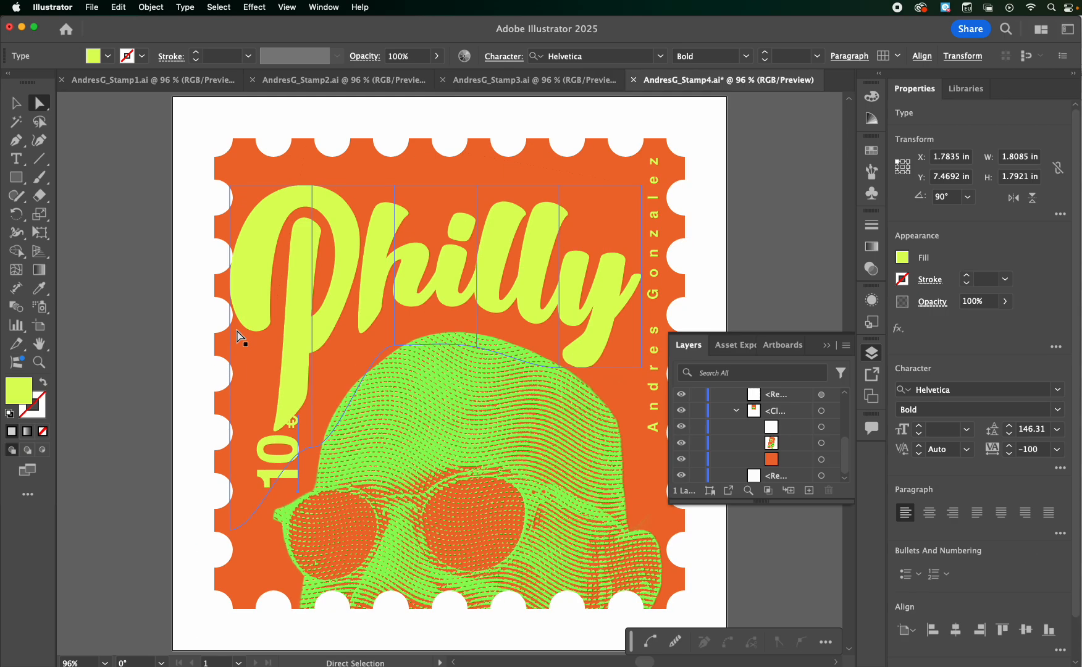
click(231, 528)
drag(287, 446, 300, 495)
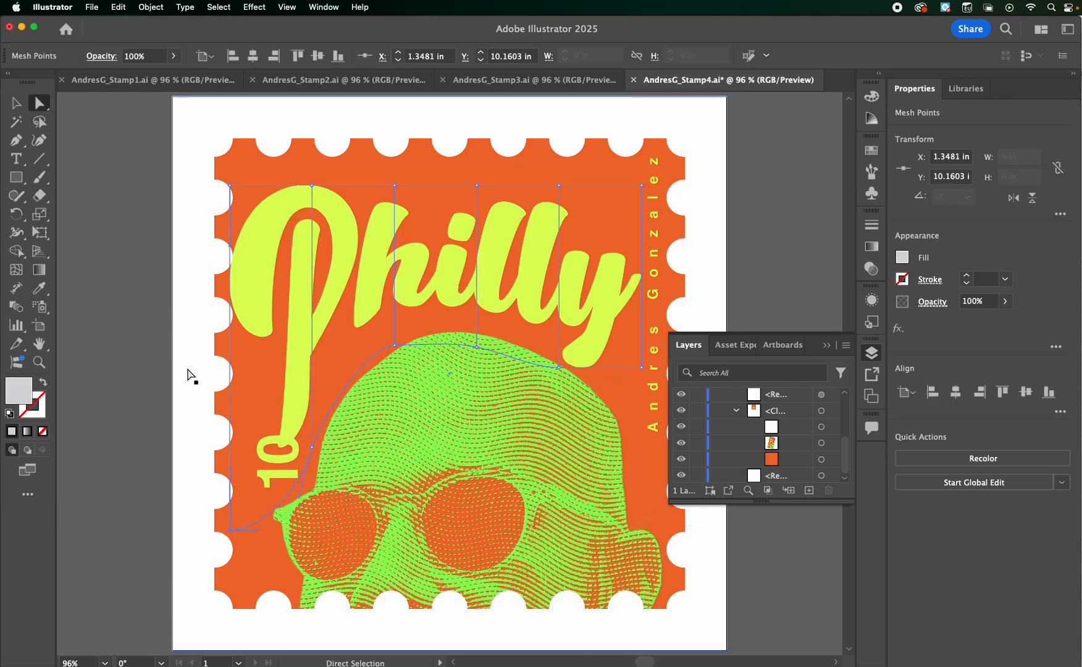
key(super+z)
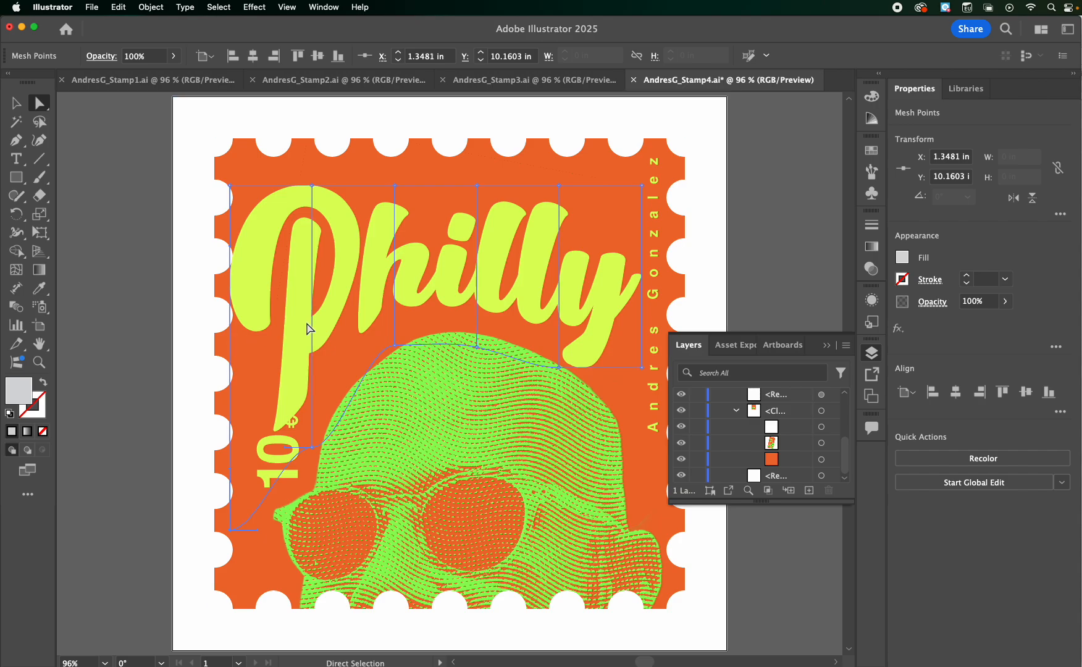
Lower the third bottom mesh point, beneath the h, to about Y 6.62 in and deselect the mesh
click(394, 346)
drag(394, 346, 394, 377)
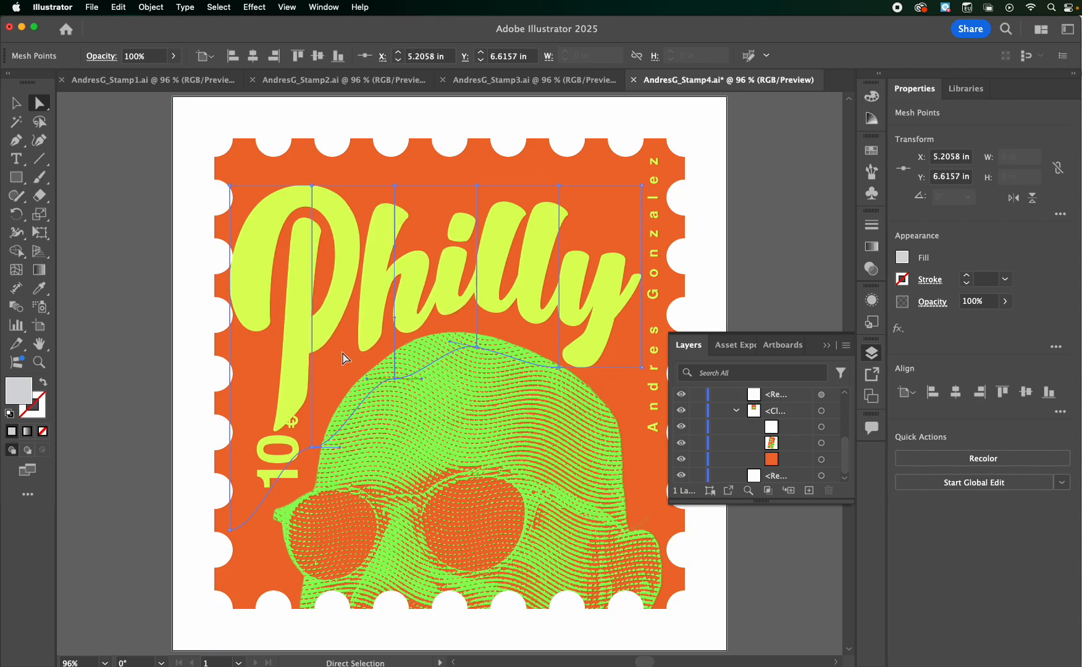
click(105, 284)
Move the warped Philly lettering up slightly so the P's stem clears the 10 € text, and deselect it
key(super+minus)
key(super+minus)
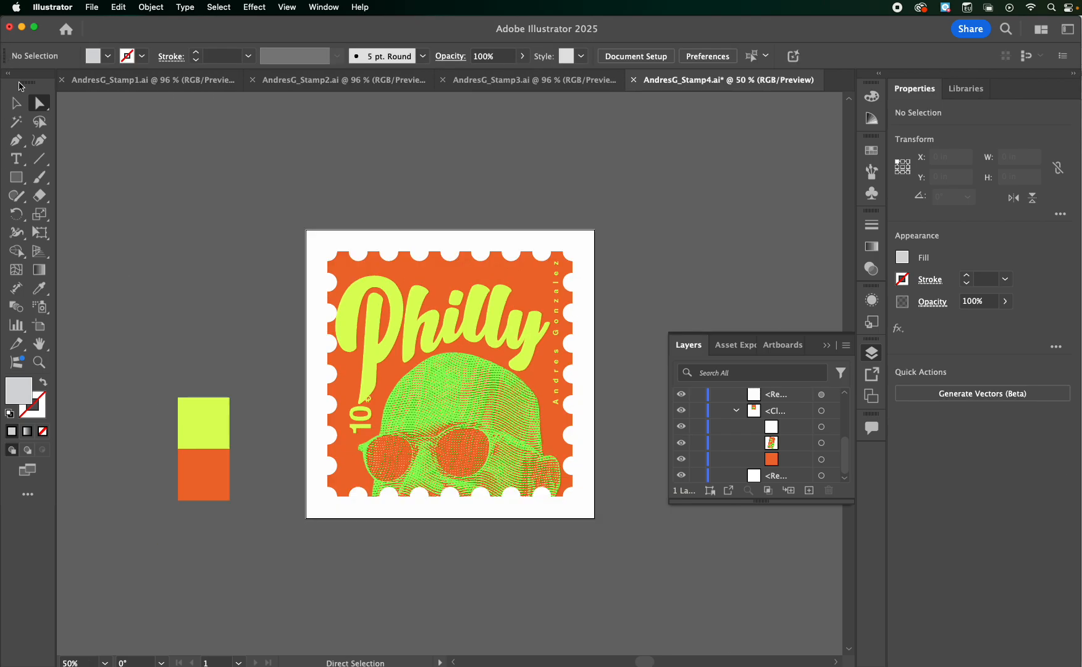
click(16, 103)
click(402, 311)
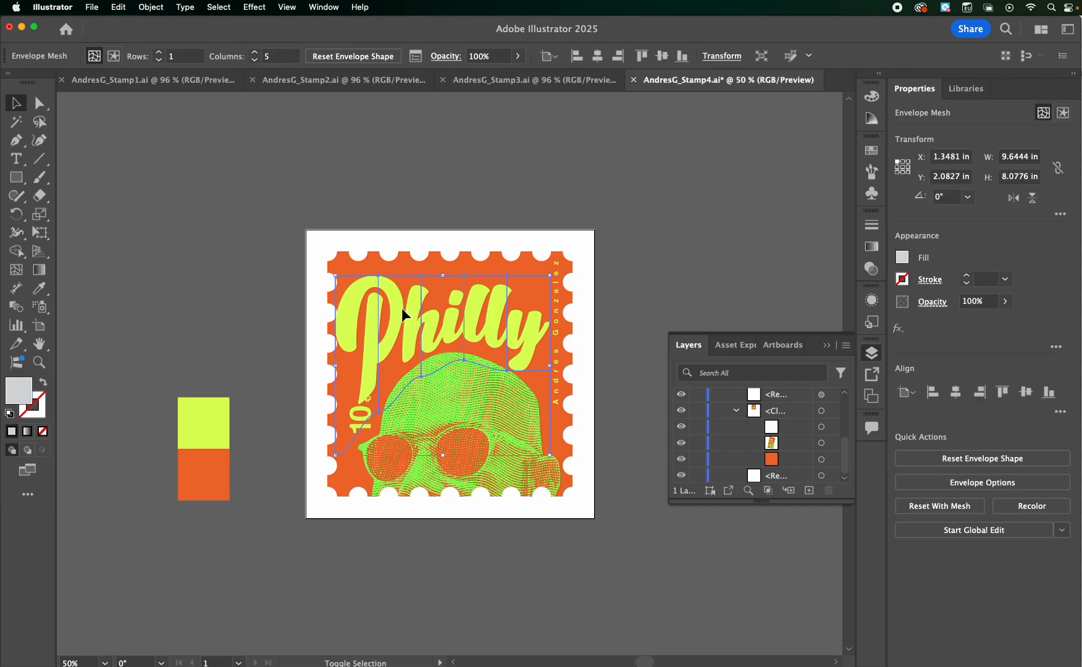
click(225, 280)
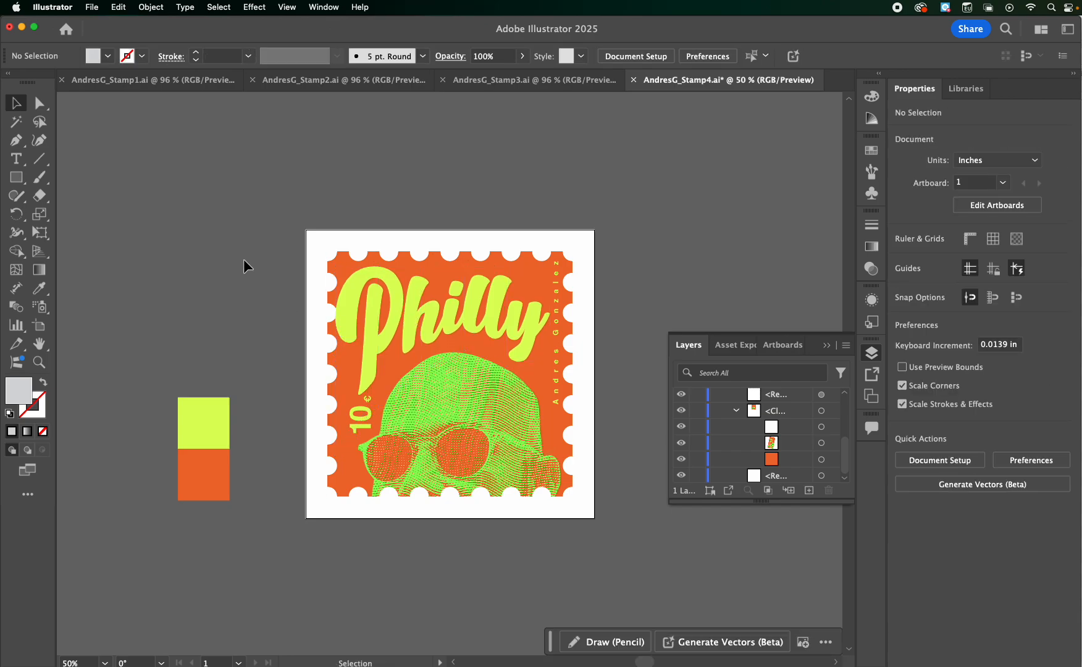